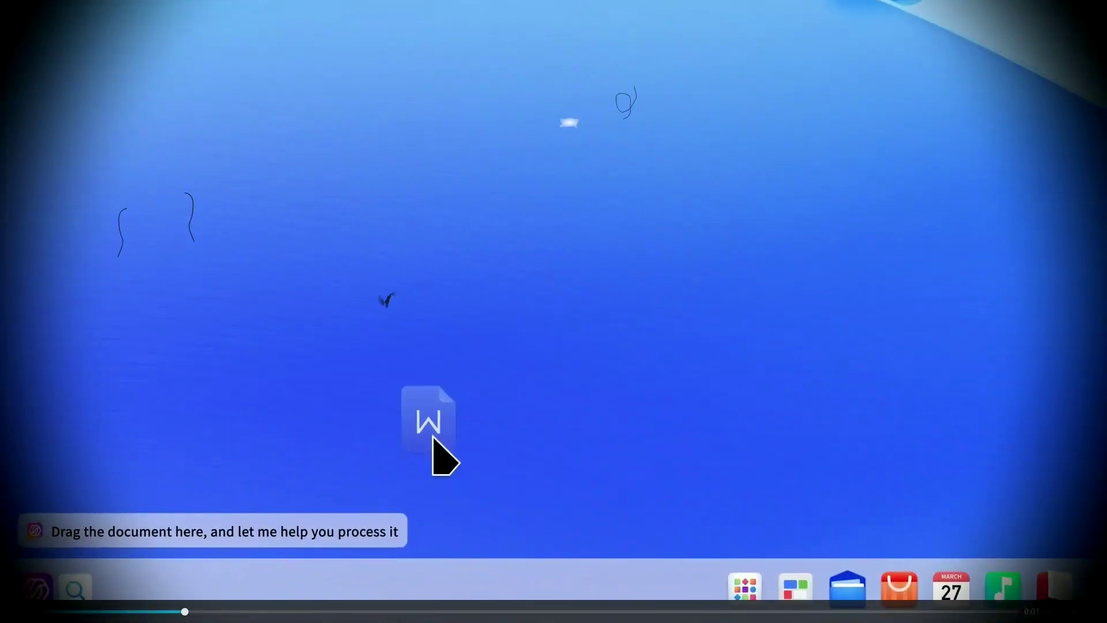
Step: Resume the deepin promo video and let it play until the Select Language page appears
left_click_drag(434, 439, 188, 564)
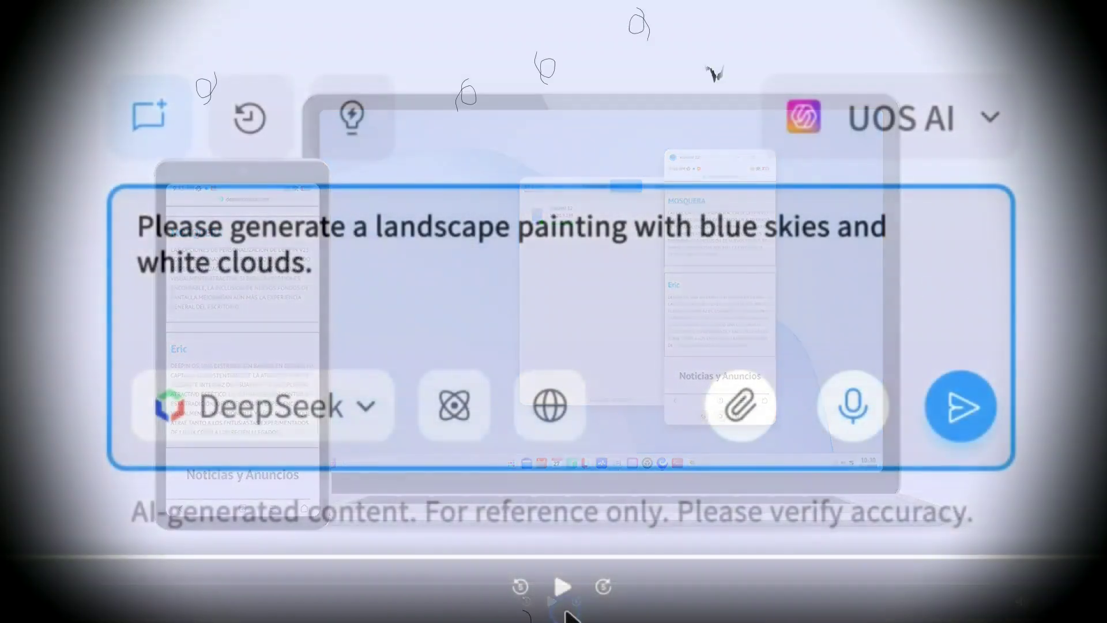
left_click(562, 588)
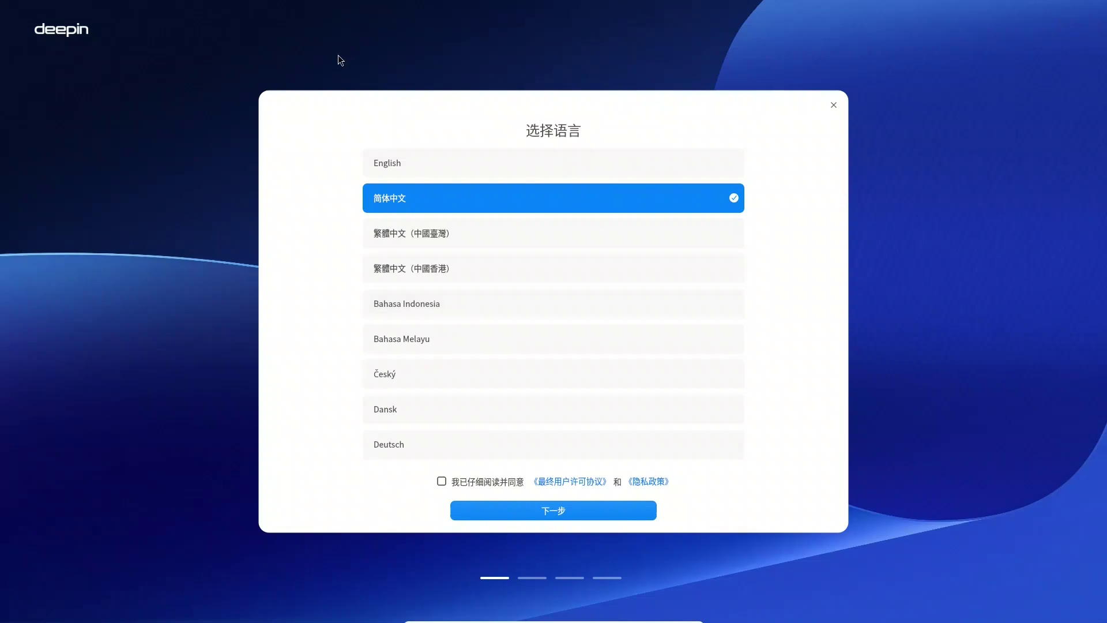
Step: Choose English, accept the agreement, and keep the English (US) keyboard and Kolkata timezone
left_click(390, 168)
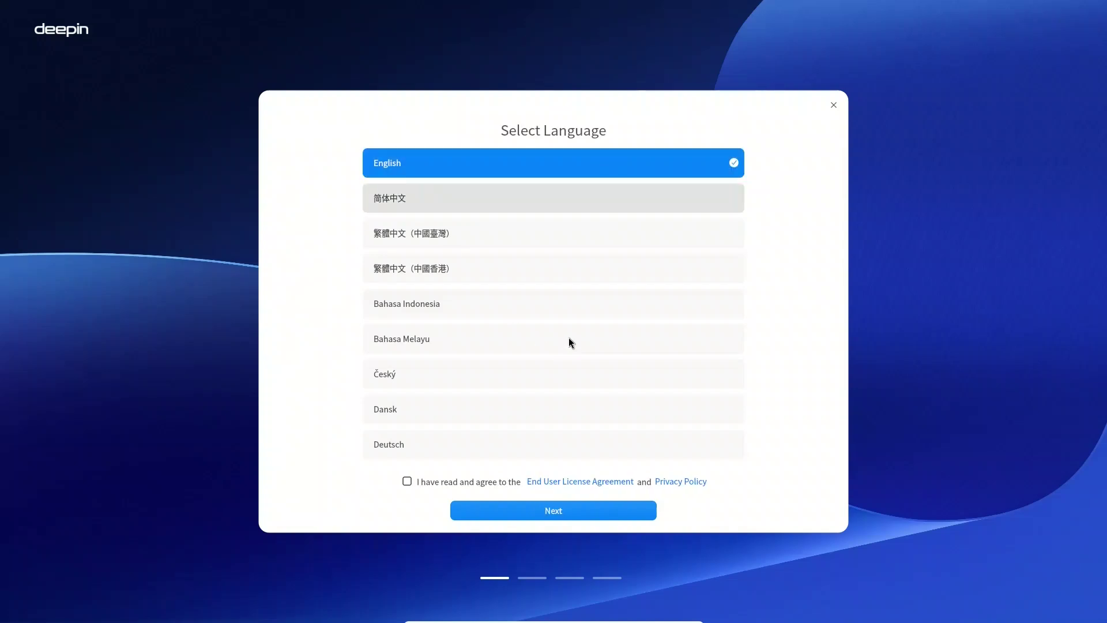
left_click(407, 482)
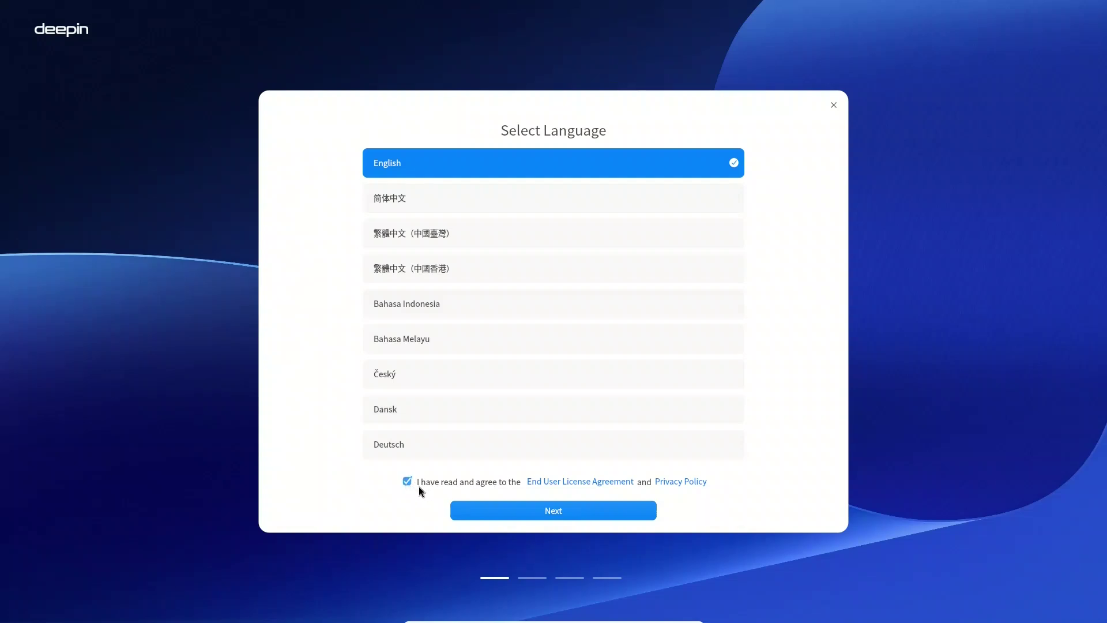
left_click(558, 515)
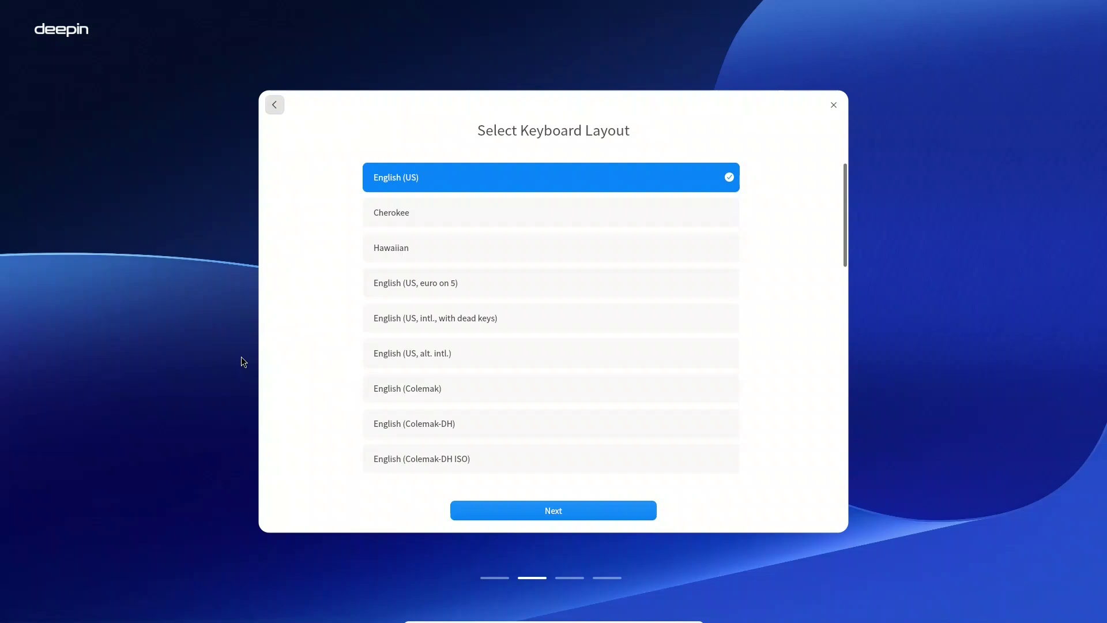
left_click(559, 514)
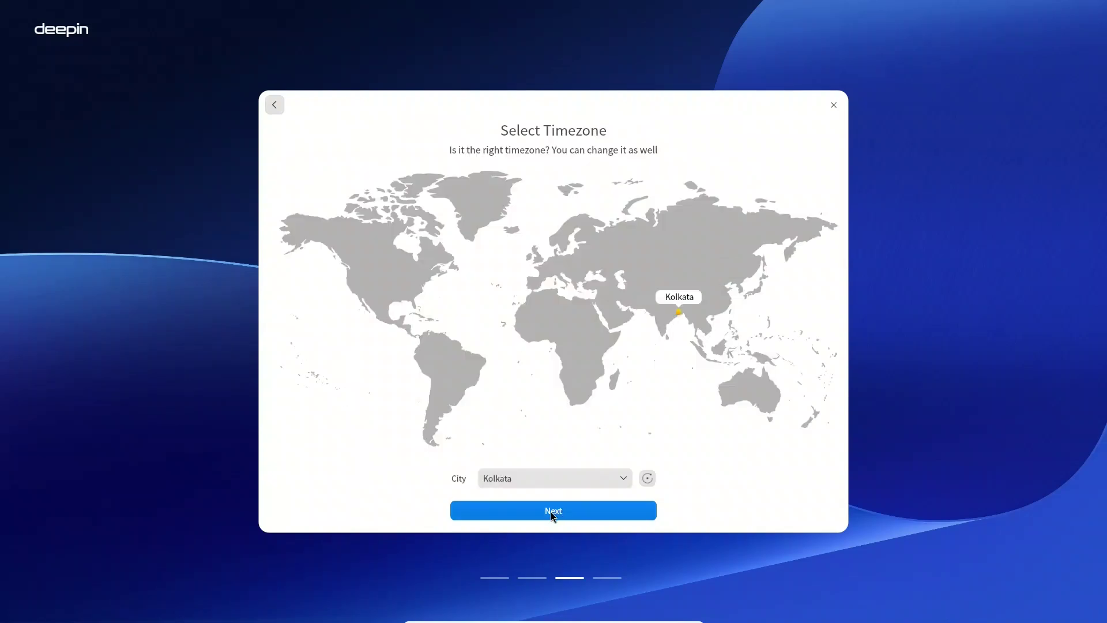
left_click(551, 511)
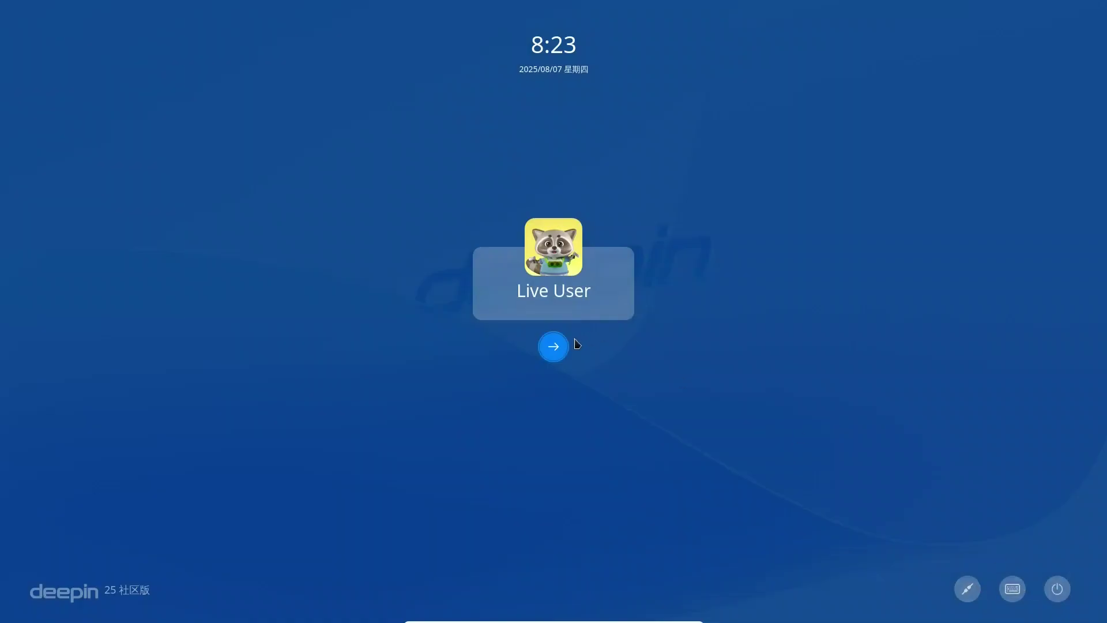
Step: Log in to the Live User session from the login screen
left_click(553, 351)
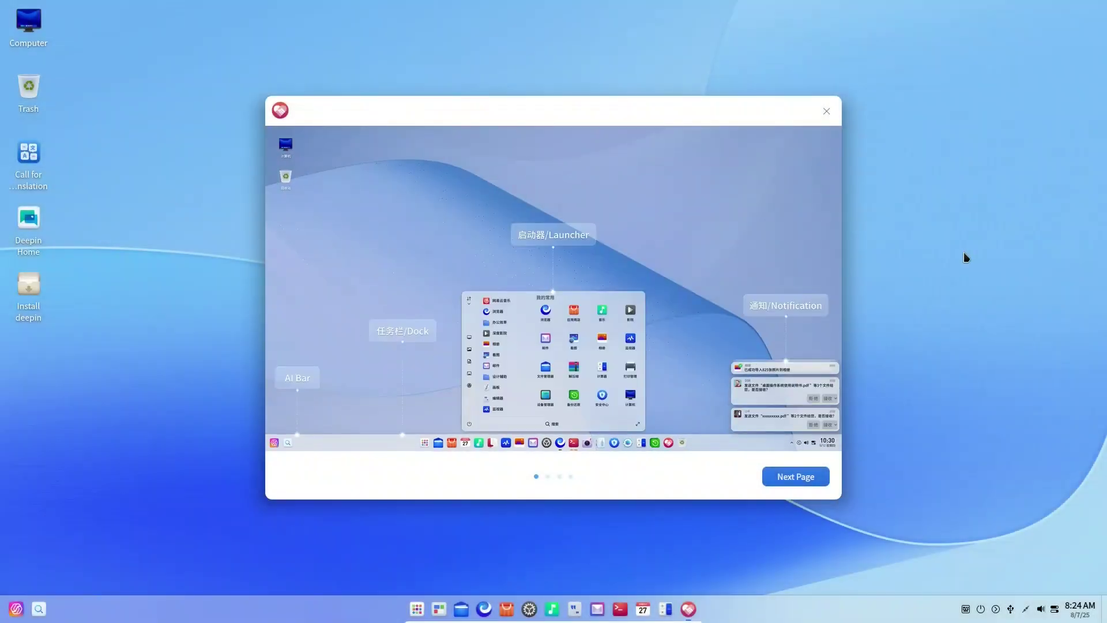
Step: Page through the Welcome tour, try left dock alignment, revert to center, and reach Getting Ready
left_click(796, 477)
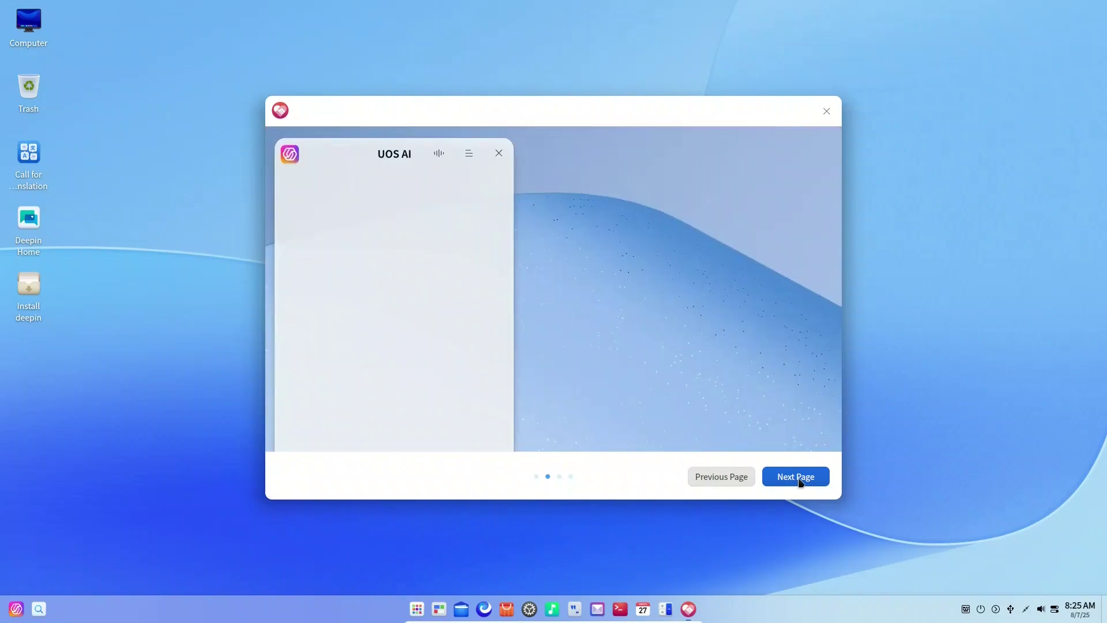
left_click(796, 477)
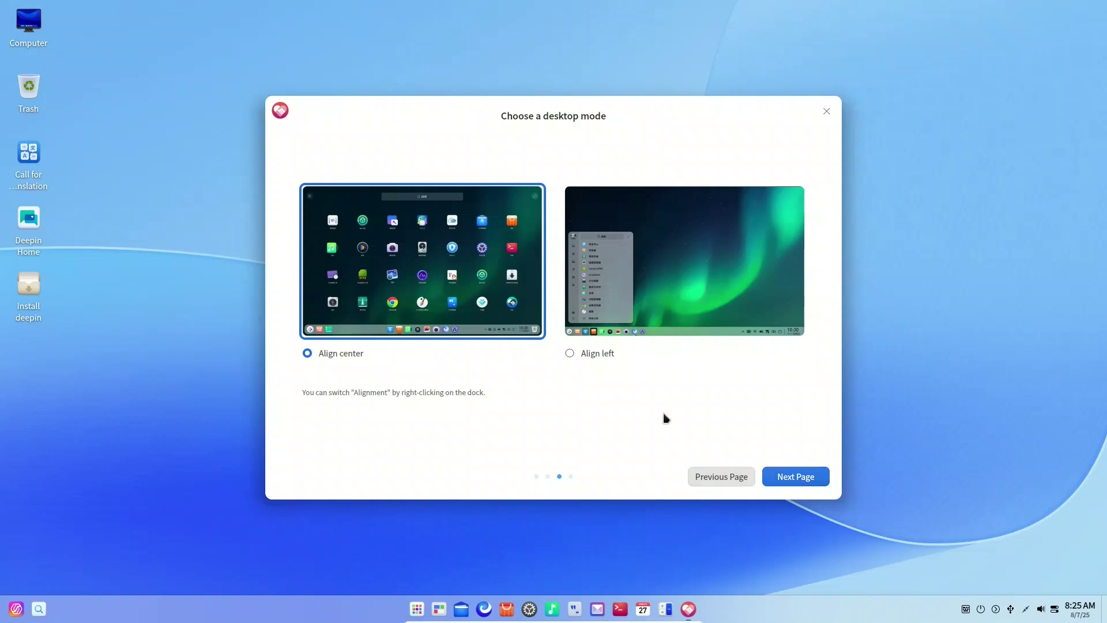
left_click(594, 359)
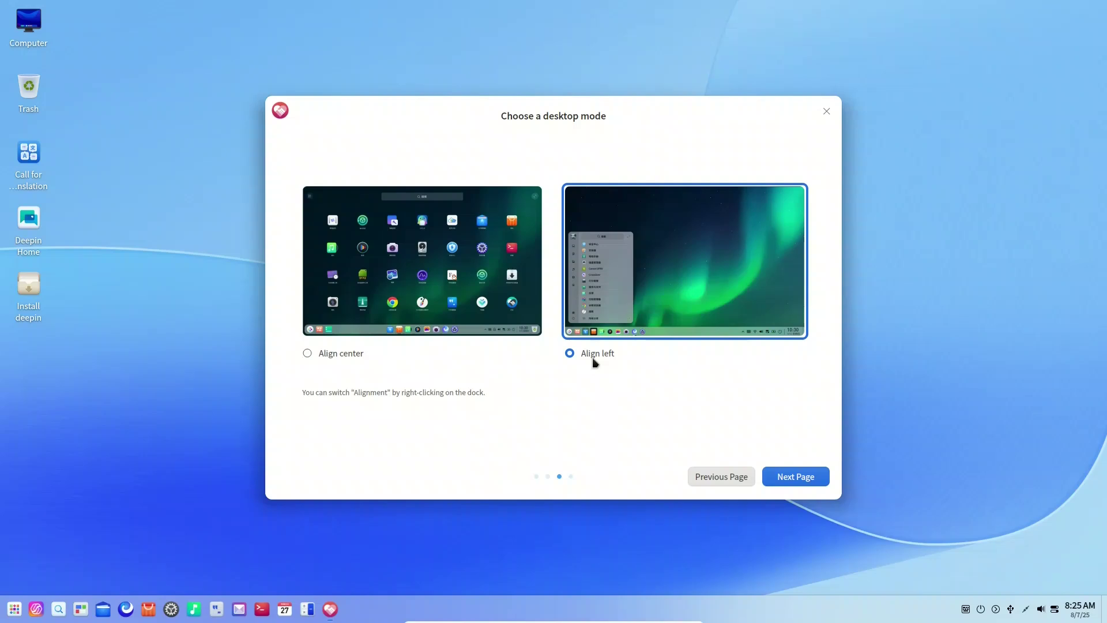
left_click(343, 360)
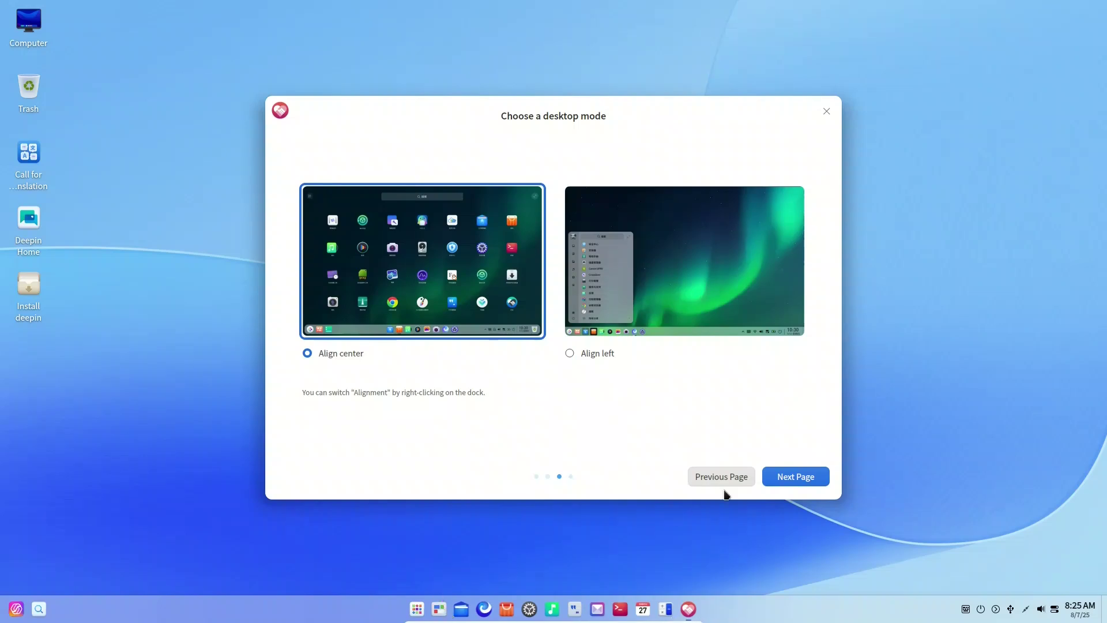
left_click(795, 482)
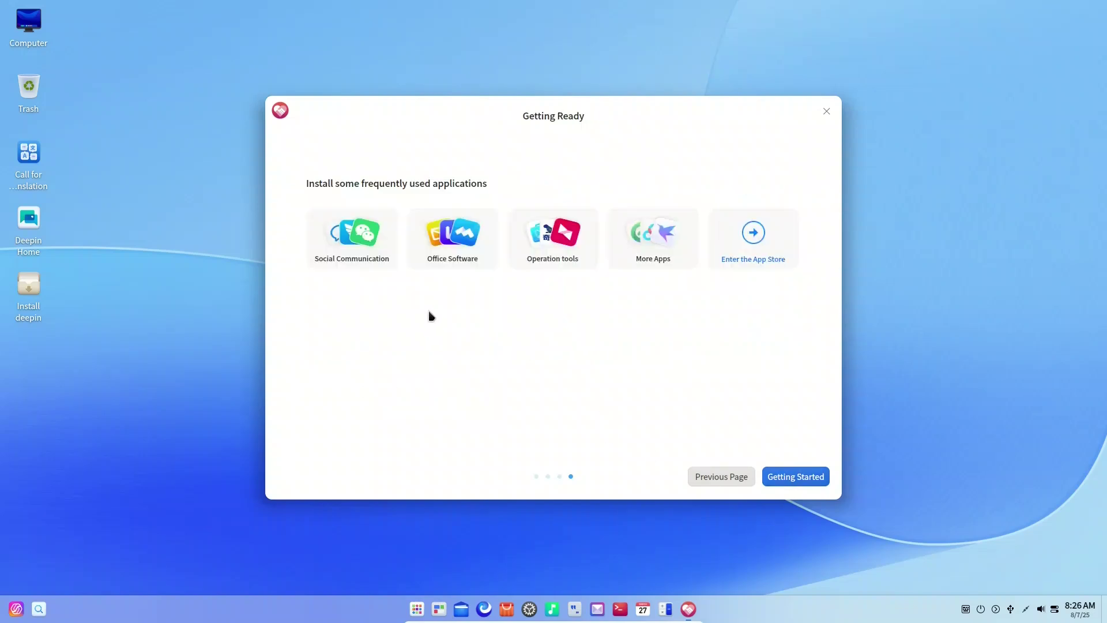
Step: Open the App Store from the guide, close it, finish the guide, and relaunch App Store from Launcher
left_click(756, 237)
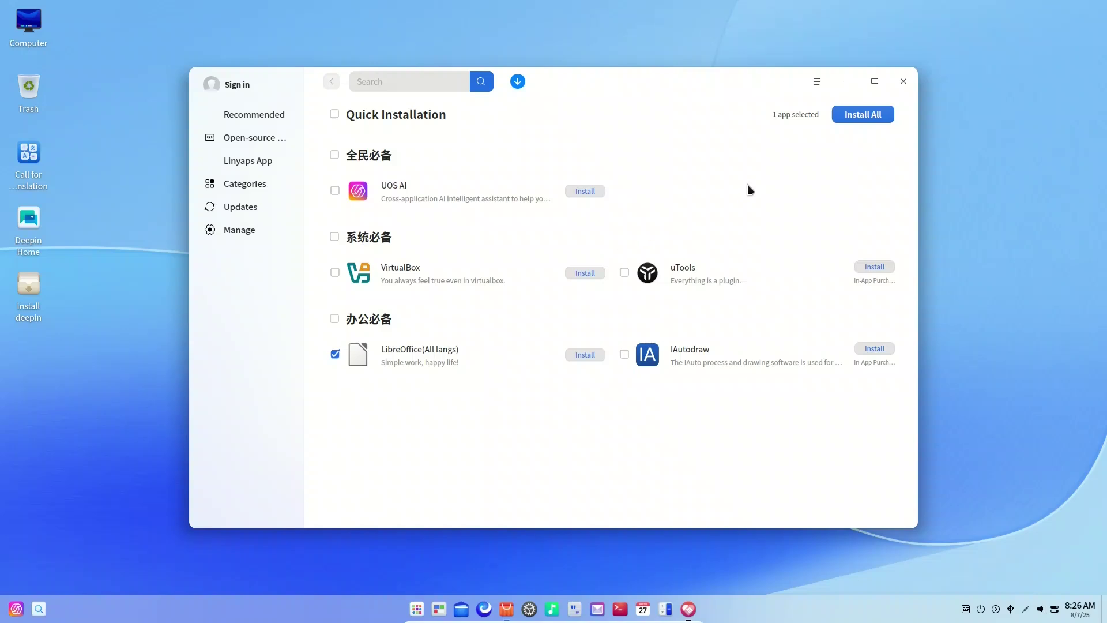
left_click(904, 82)
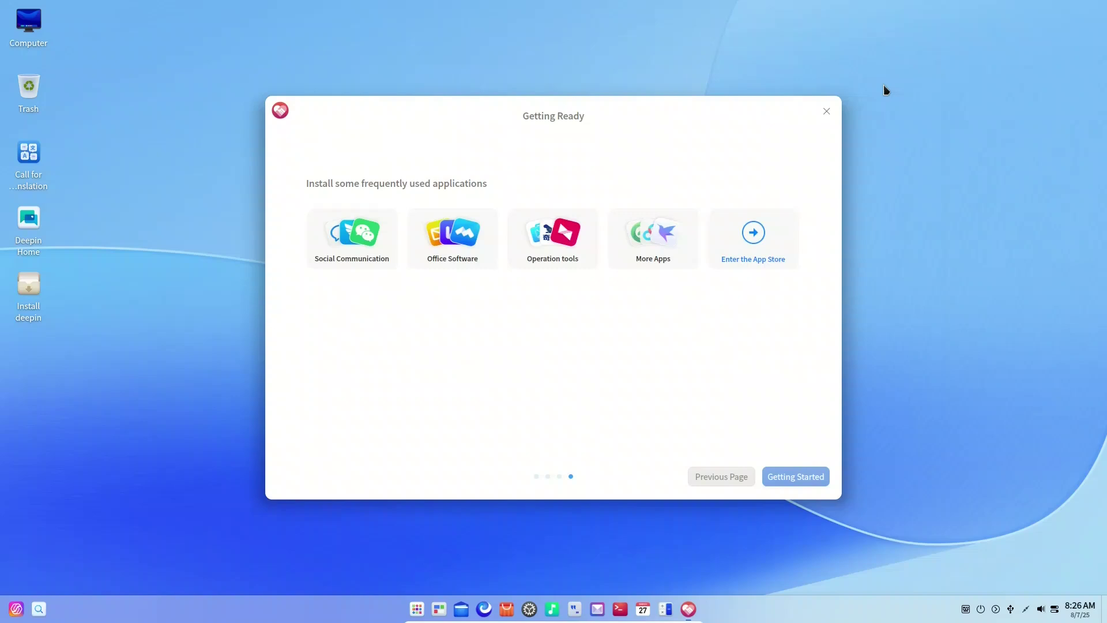
left_click(796, 476)
left_click(431, 609)
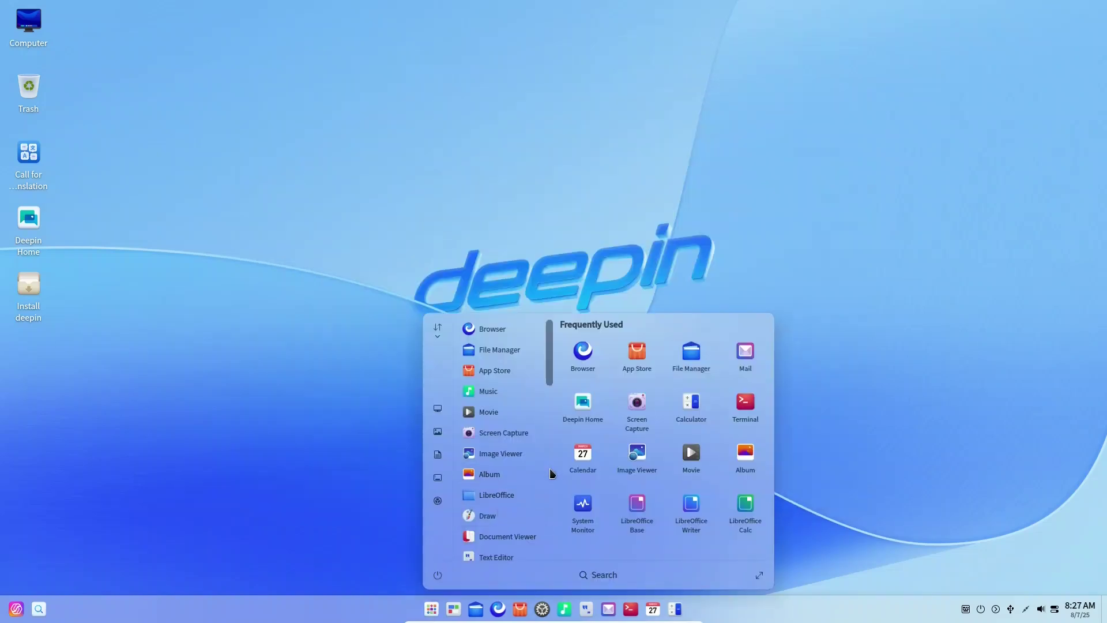
left_click(481, 348)
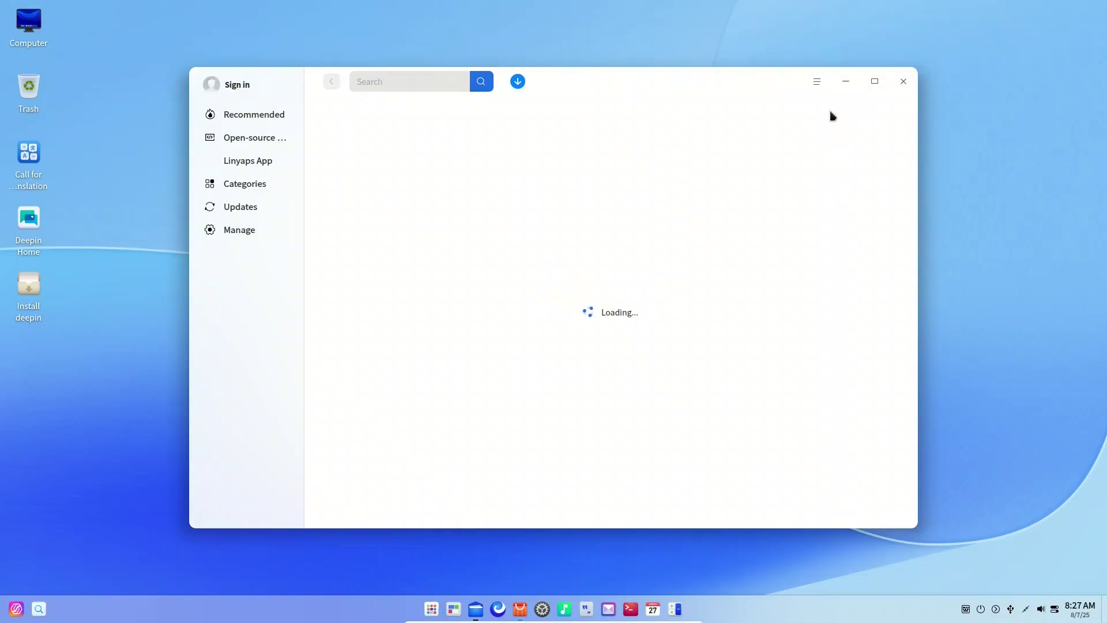
Step: Hide the App Store and browse Recent, Home, Desktop, Videos, Music and Downloads in File Manager
left_click(846, 81)
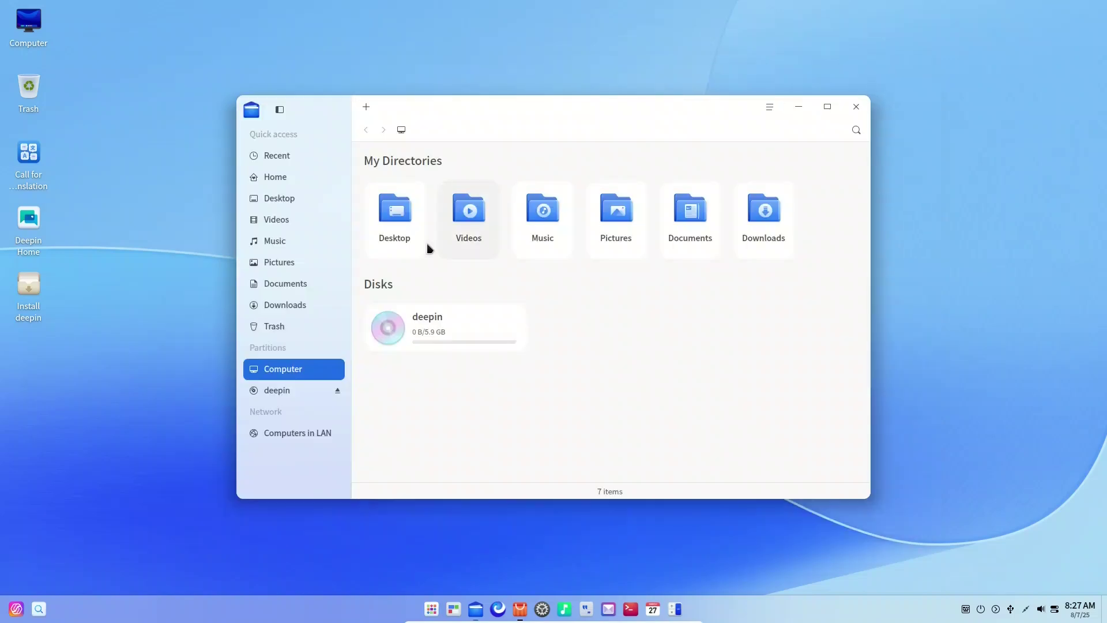
left_click(279, 156)
left_click(281, 178)
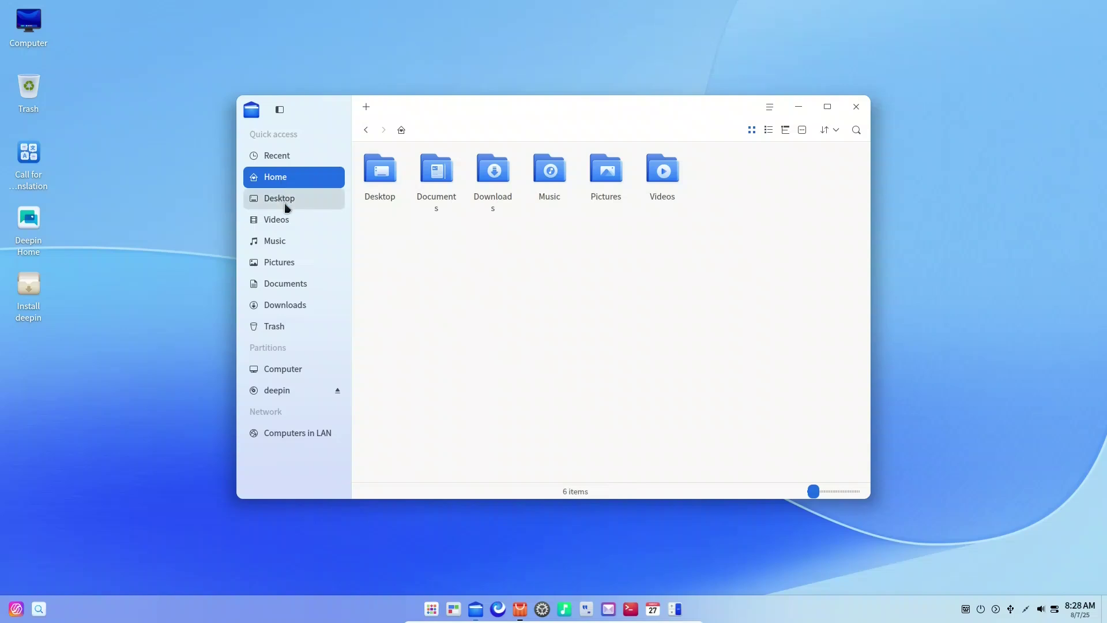
left_click(285, 199)
left_click(284, 220)
left_click(283, 242)
left_click(290, 306)
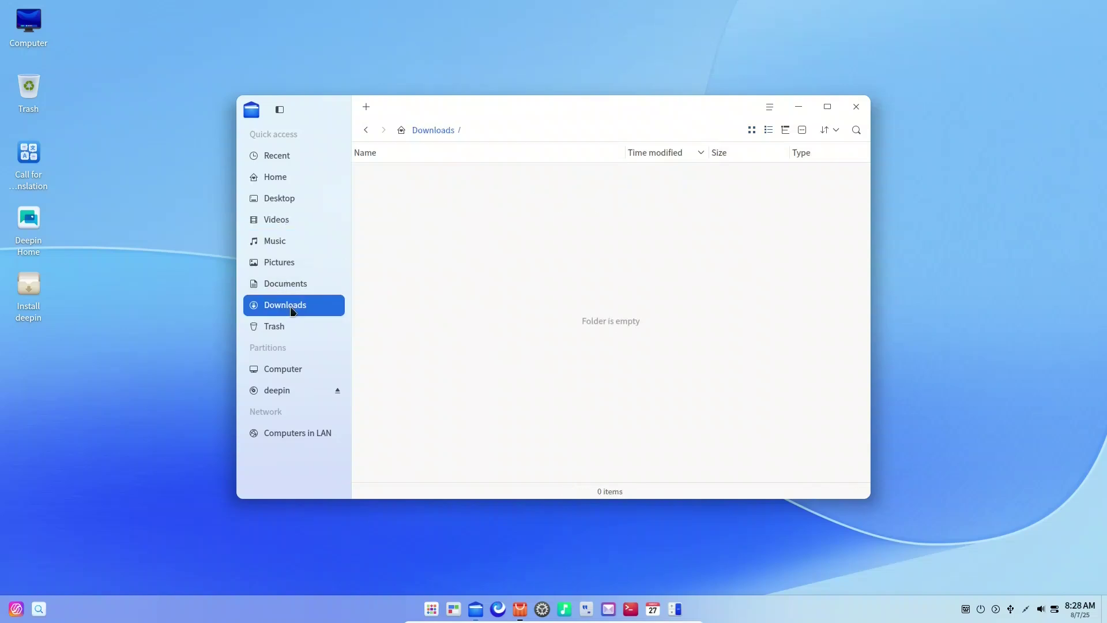
left_click(290, 372)
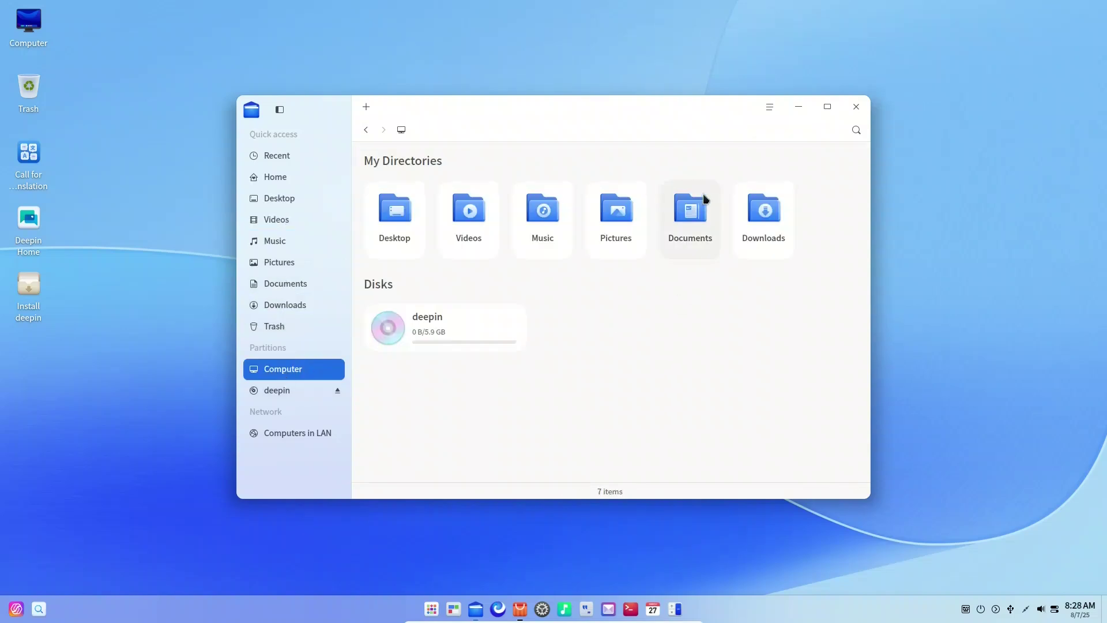
Step: Check the File Manager version (6.5.71) in its About information
left_click(770, 107)
left_click(779, 245)
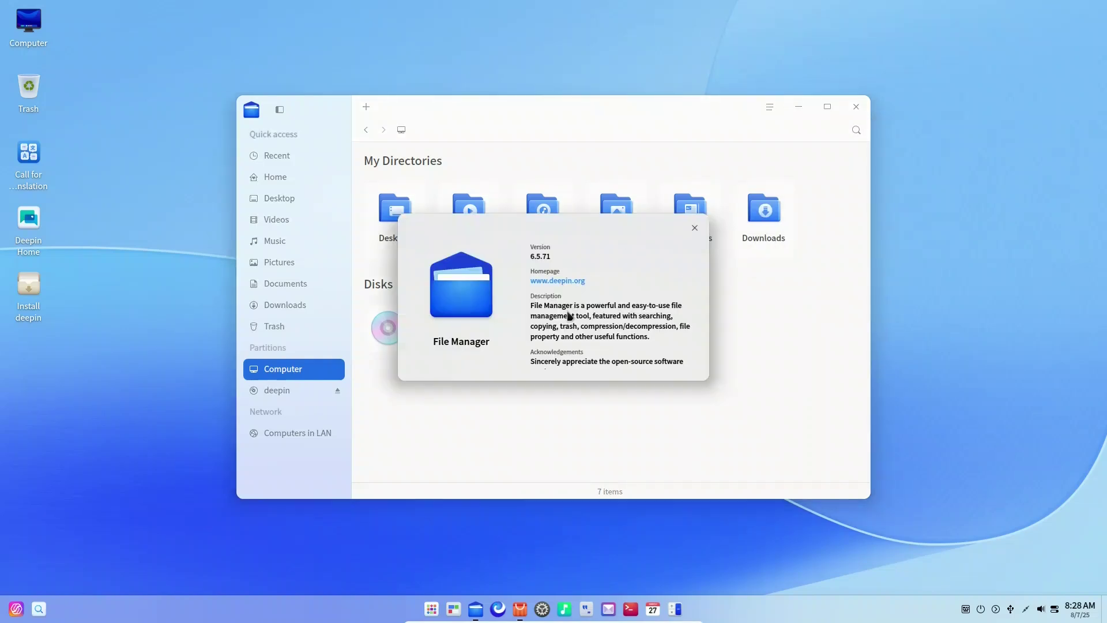
left_click(694, 229)
Step: Switch File Manager to Light, Dark, then System theme, close it, and open the Launcher
left_click(770, 109)
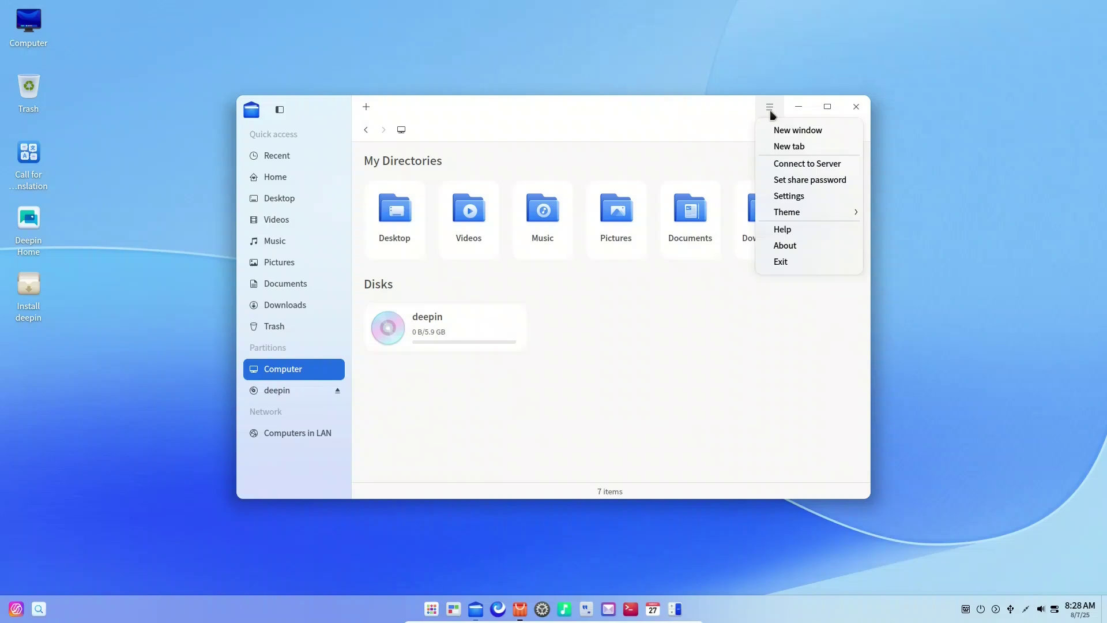
mouse_move(794, 214)
left_click(917, 211)
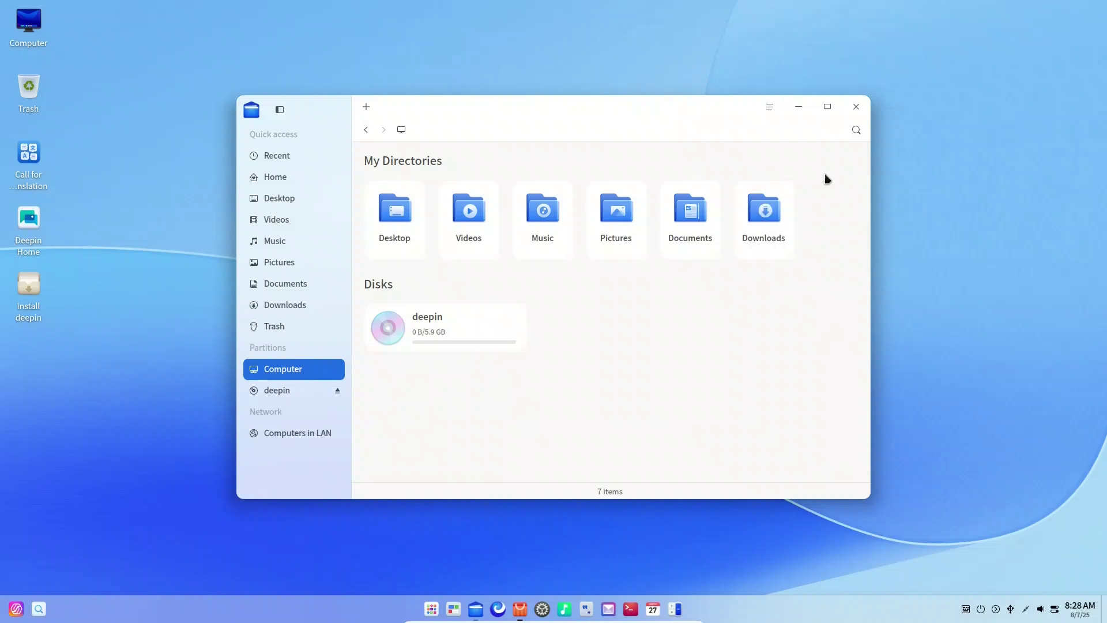
left_click(770, 107)
left_click(885, 230)
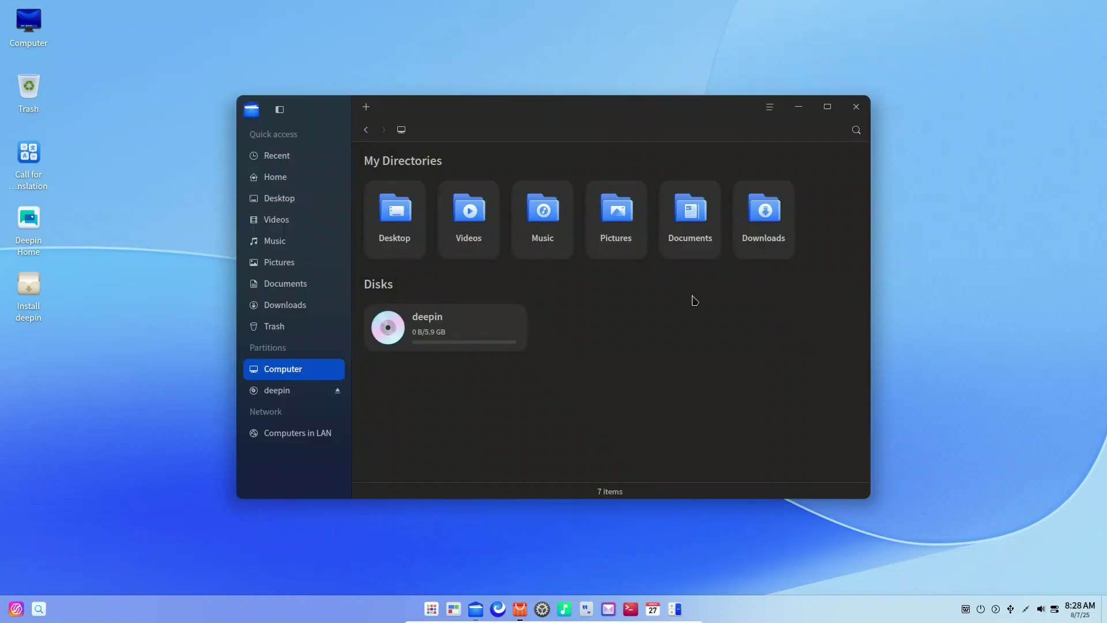
left_click(769, 108)
left_click(890, 244)
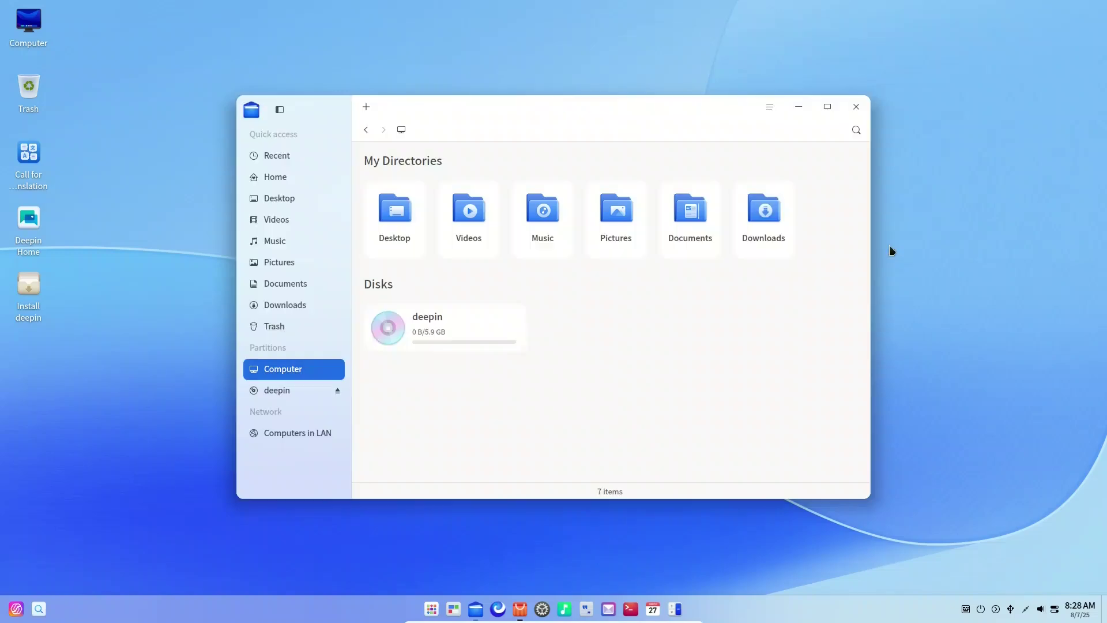
left_click(857, 108)
left_click(431, 610)
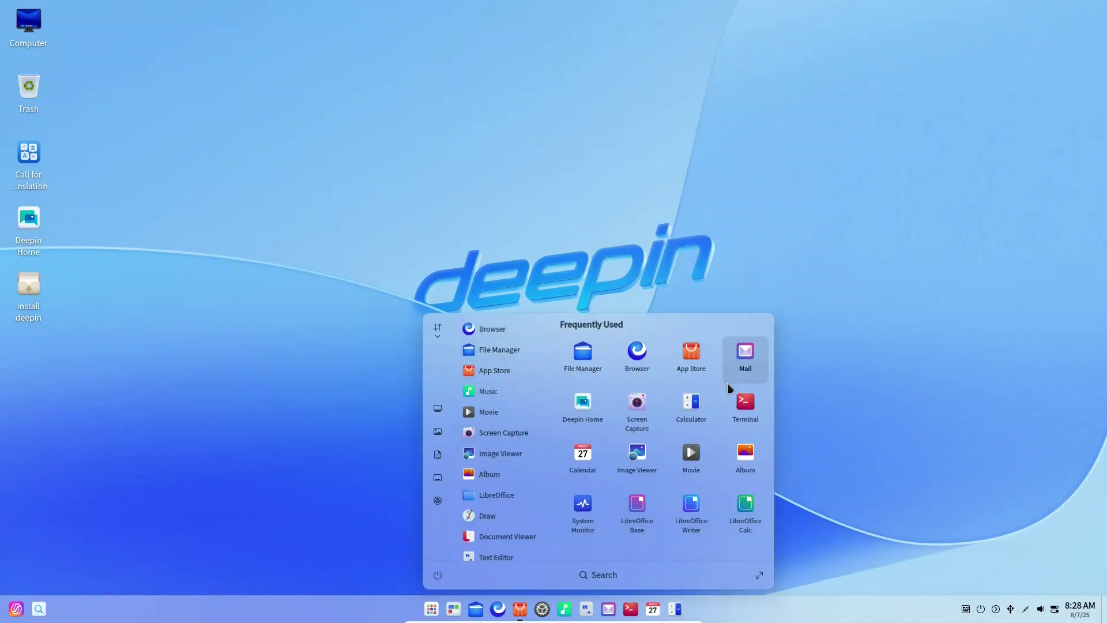
left_click(760, 576)
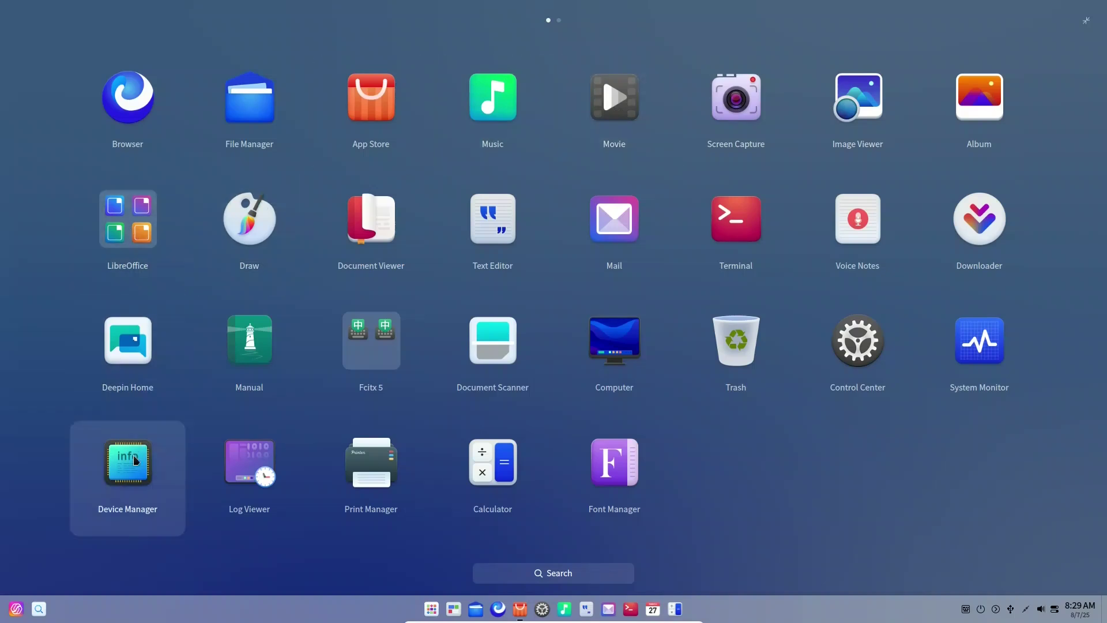
scroll(757, 377, "down", 1)
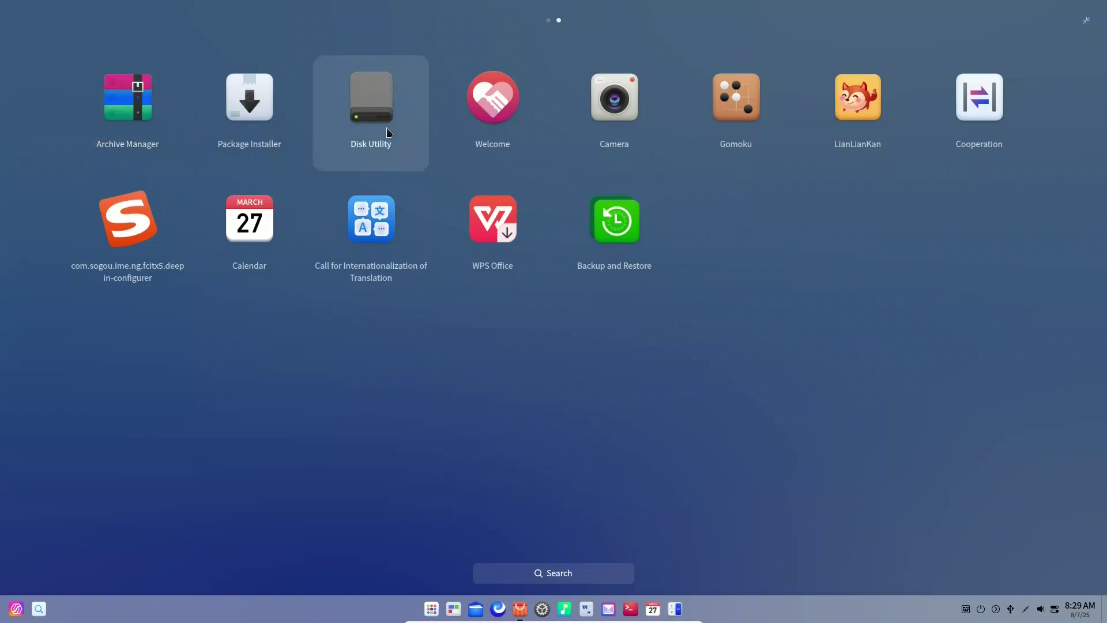
left_click(1088, 22)
left_click(429, 613)
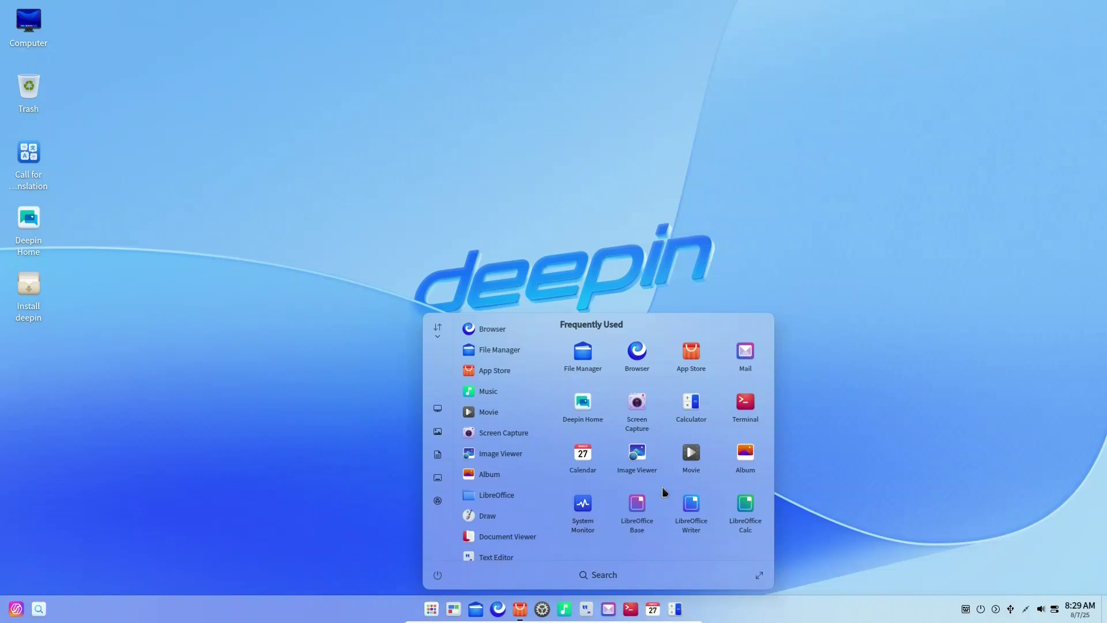
scroll(489, 497, "down", 1)
scroll(489, 496, "down", 10)
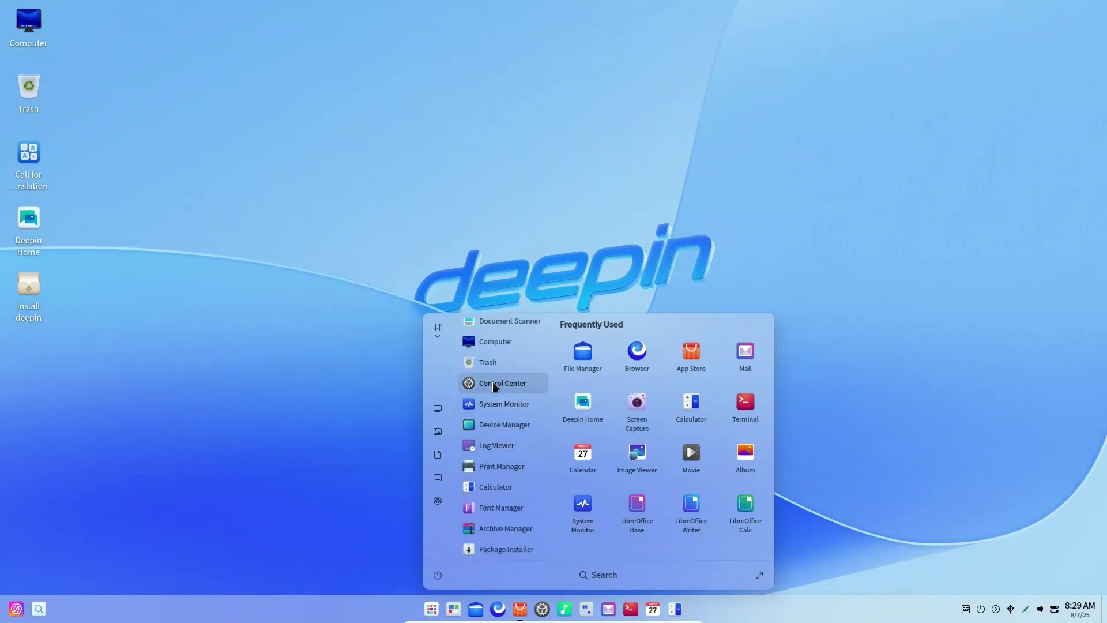
Step: Show About This PC in Control Center: Deepin 25 Community, 64bit, i5-3470, 6 GB memory
left_click(492, 382)
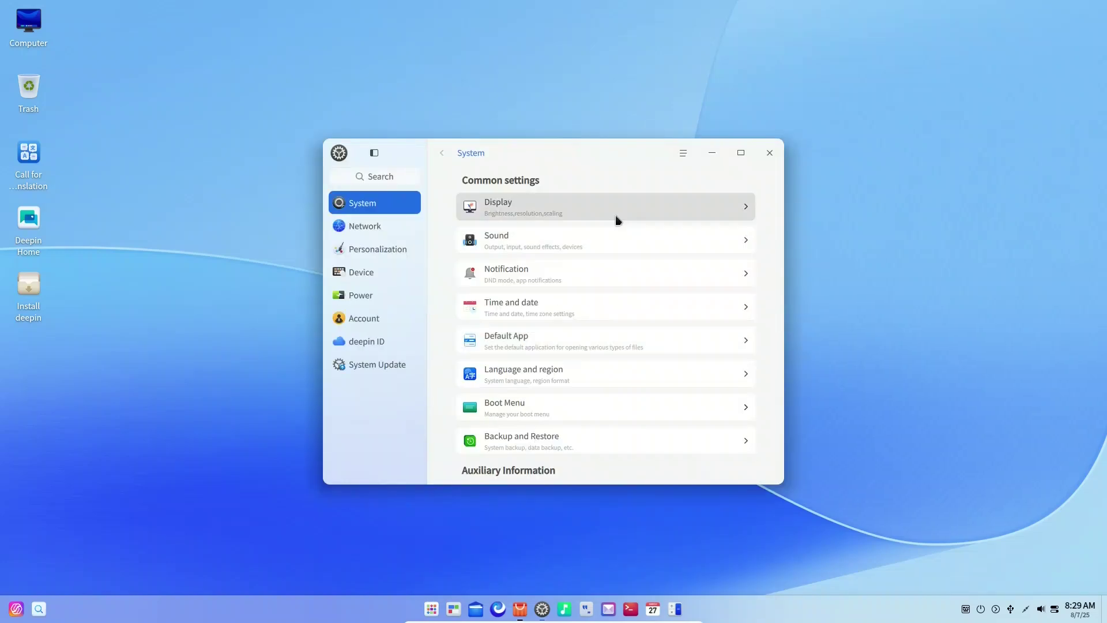
scroll(594, 363, "down", 3)
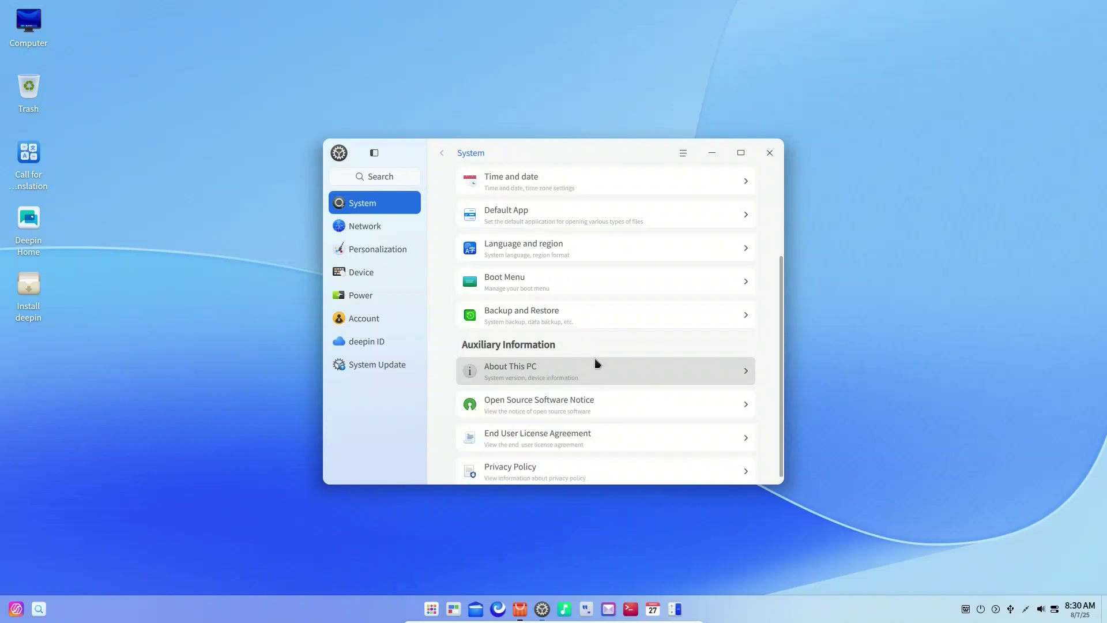
left_click(544, 361)
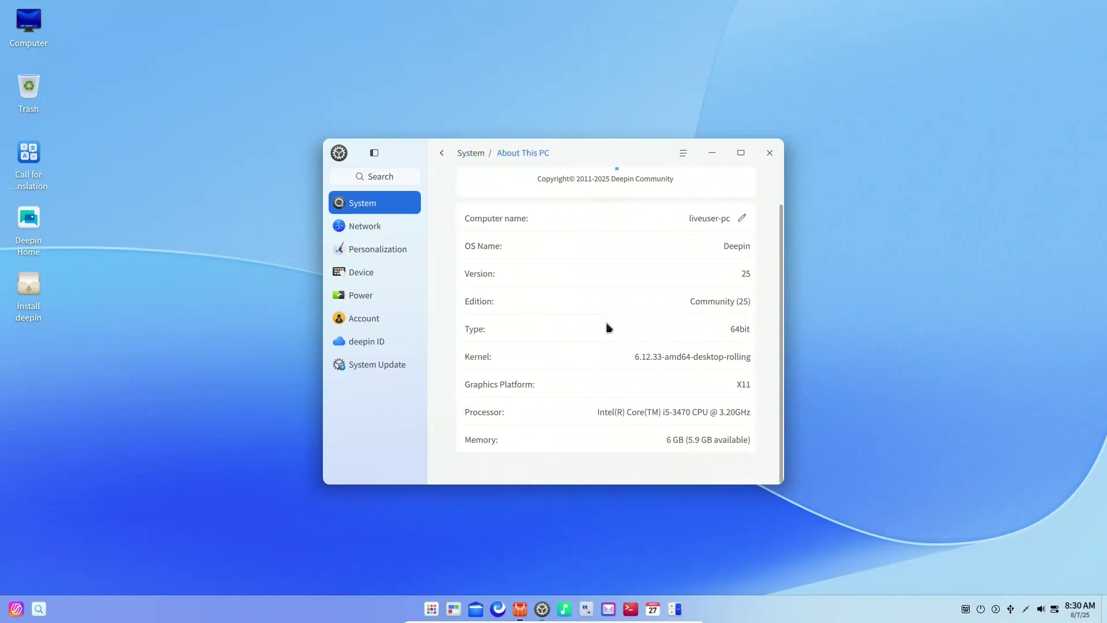
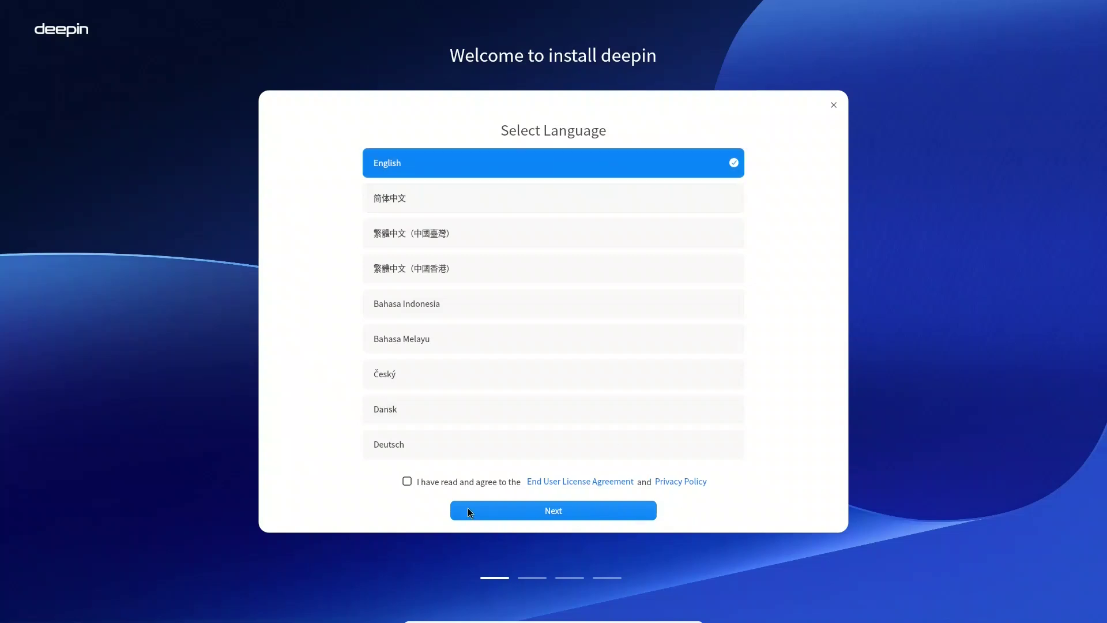
Step: Accept the licence, dismiss the limited disk space warning, and pick Full Disk (Recommended)
left_click(407, 481)
left_click(555, 511)
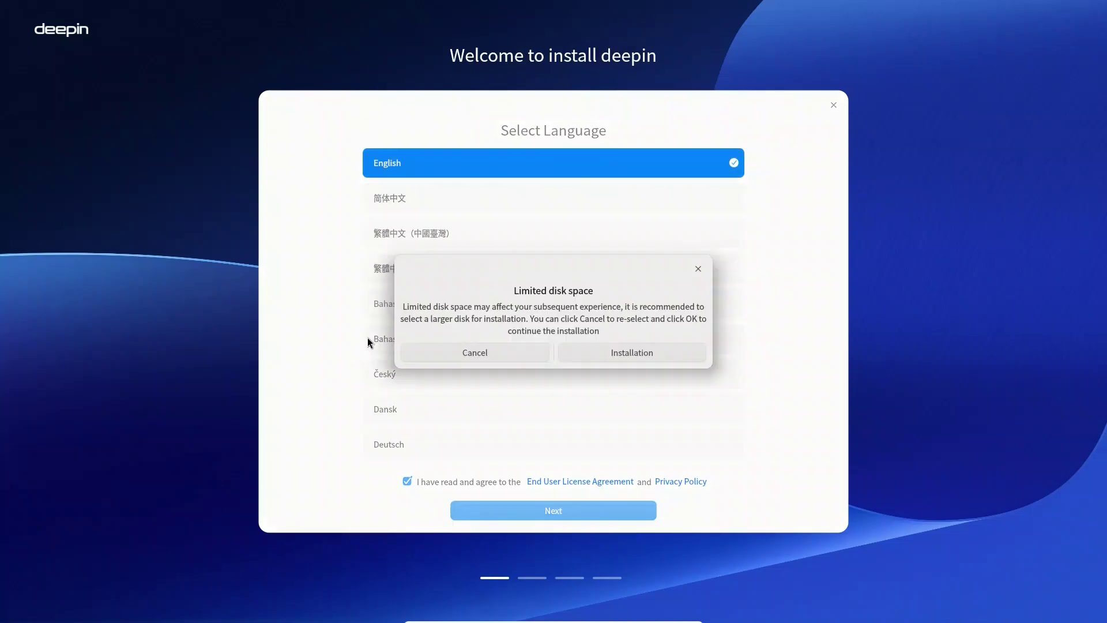
left_click(624, 352)
left_click(521, 247)
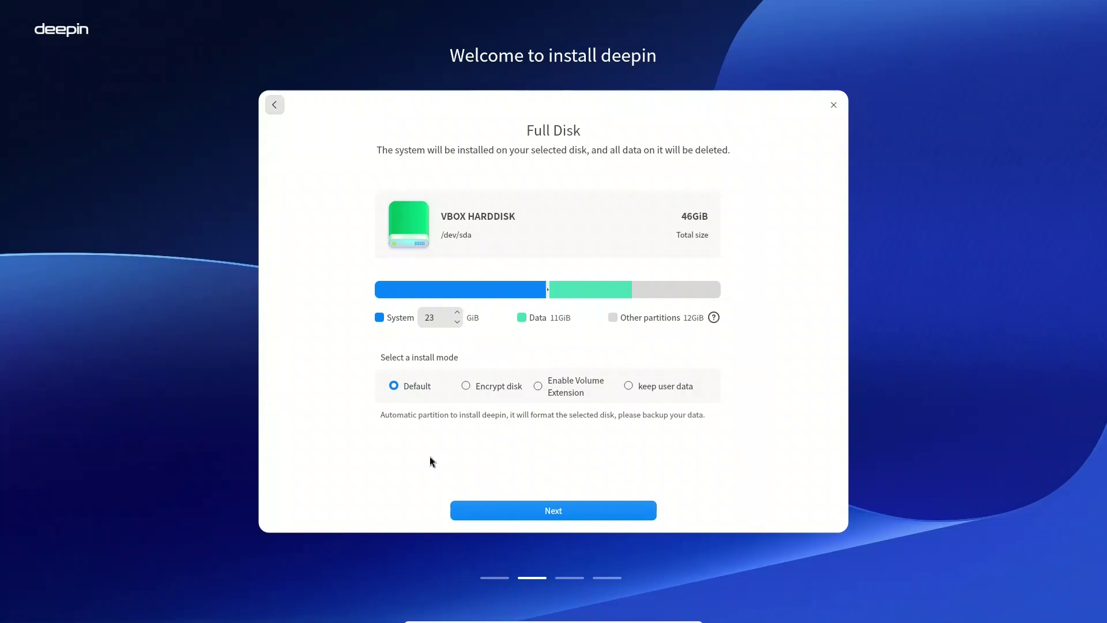
Step: Try the encrypted, volume extension and keep-user-data install modes, then reselect Default
left_click(476, 386)
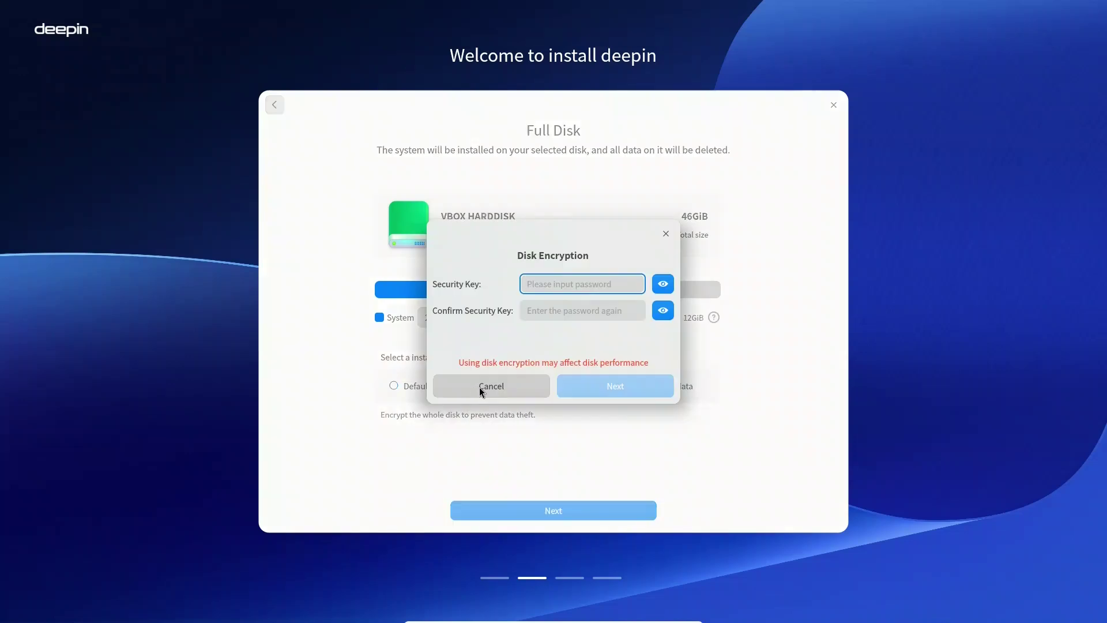
left_click(516, 386)
left_click(549, 385)
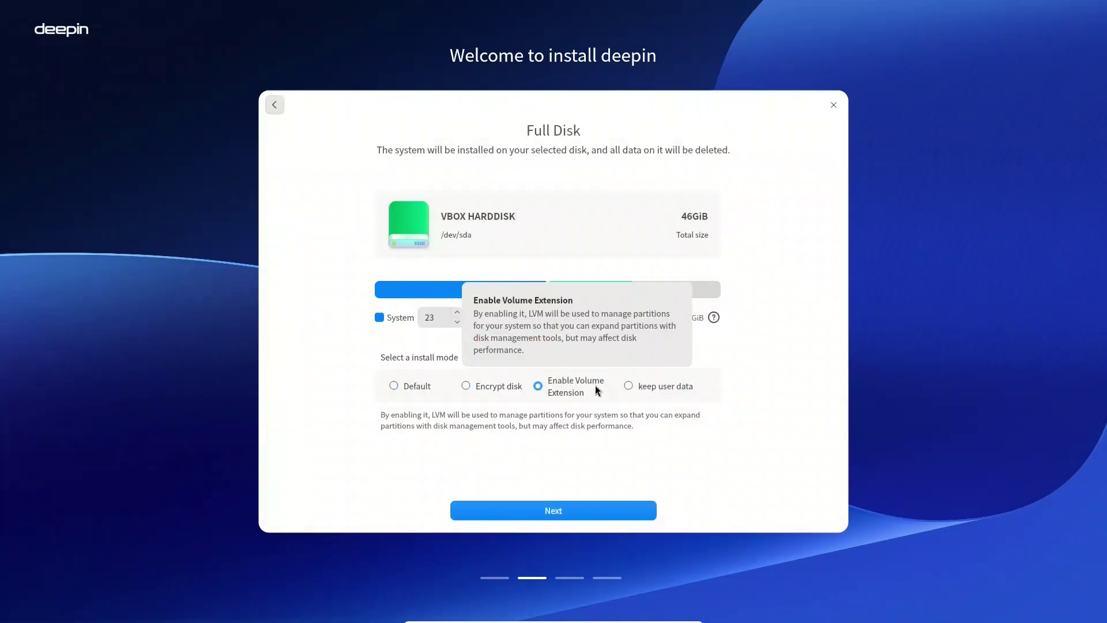
left_click(630, 387)
left_click(417, 388)
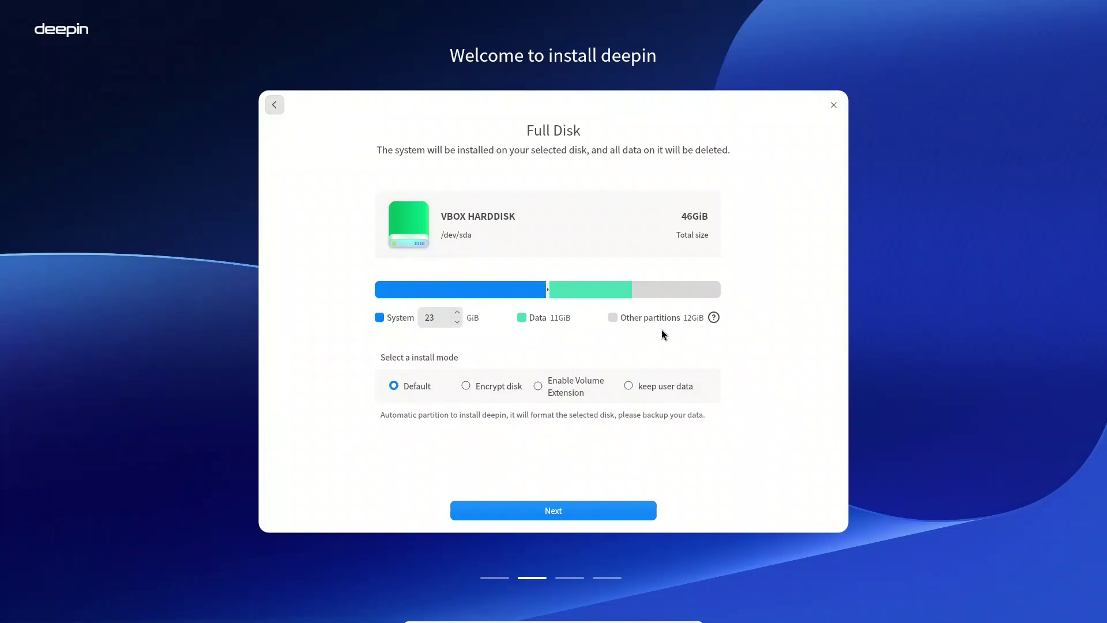
Step: Try continuing twice, dismiss the 64GiB insufficient disk space warning, and ask to quit
left_click(555, 514)
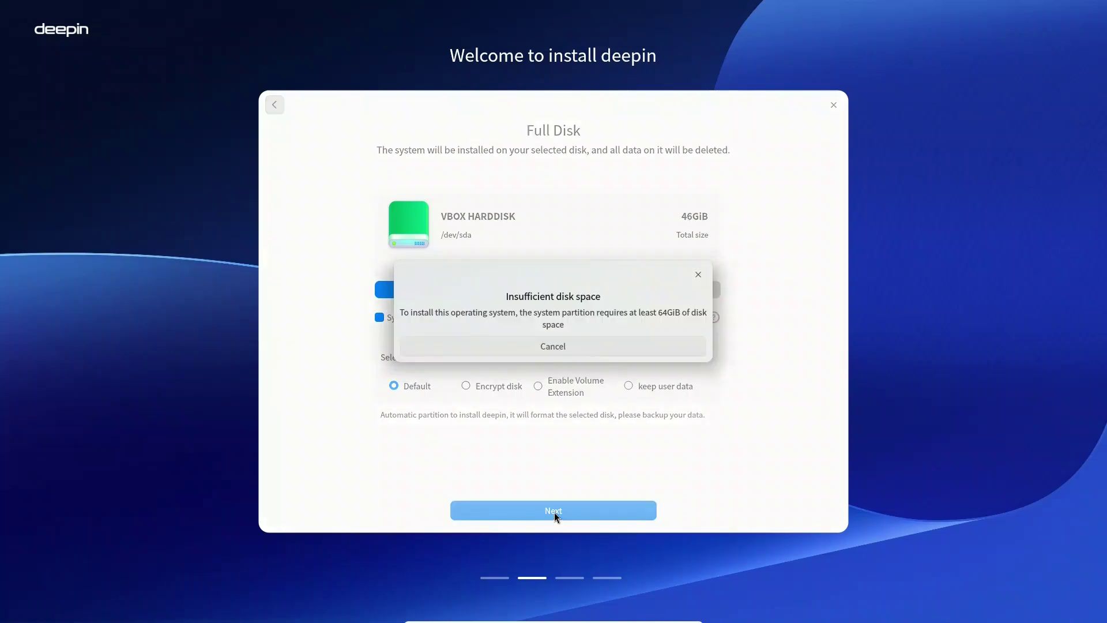
left_click(550, 345)
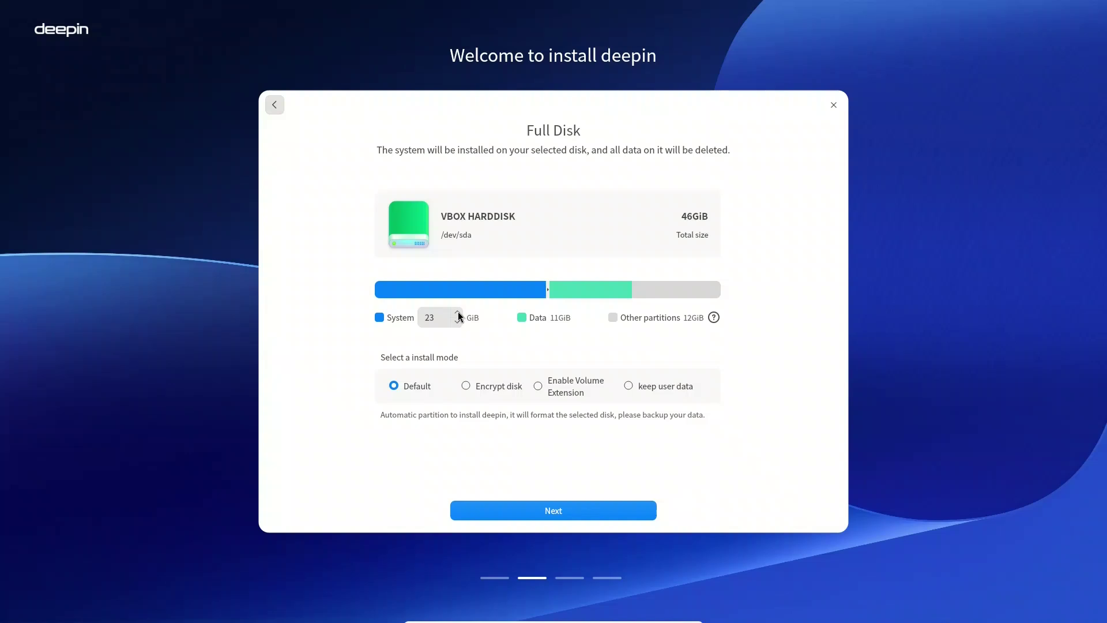
left_click(458, 312)
left_click(553, 512)
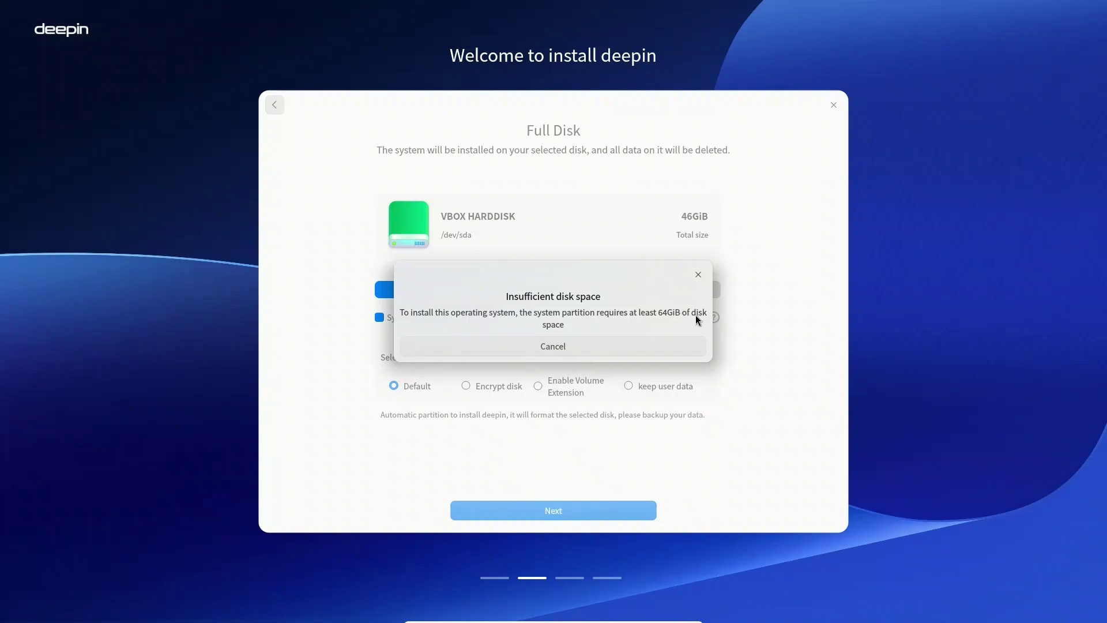
left_click_drag(694, 316, 640, 313)
left_click_drag(501, 282, 599, 286)
left_click(575, 350)
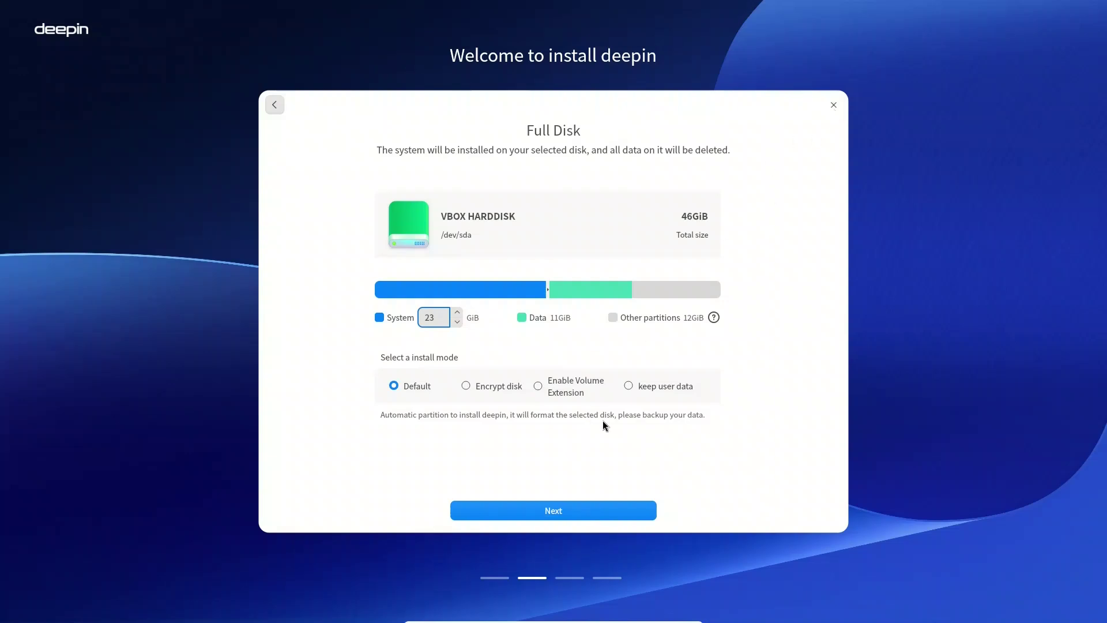
left_click(833, 106)
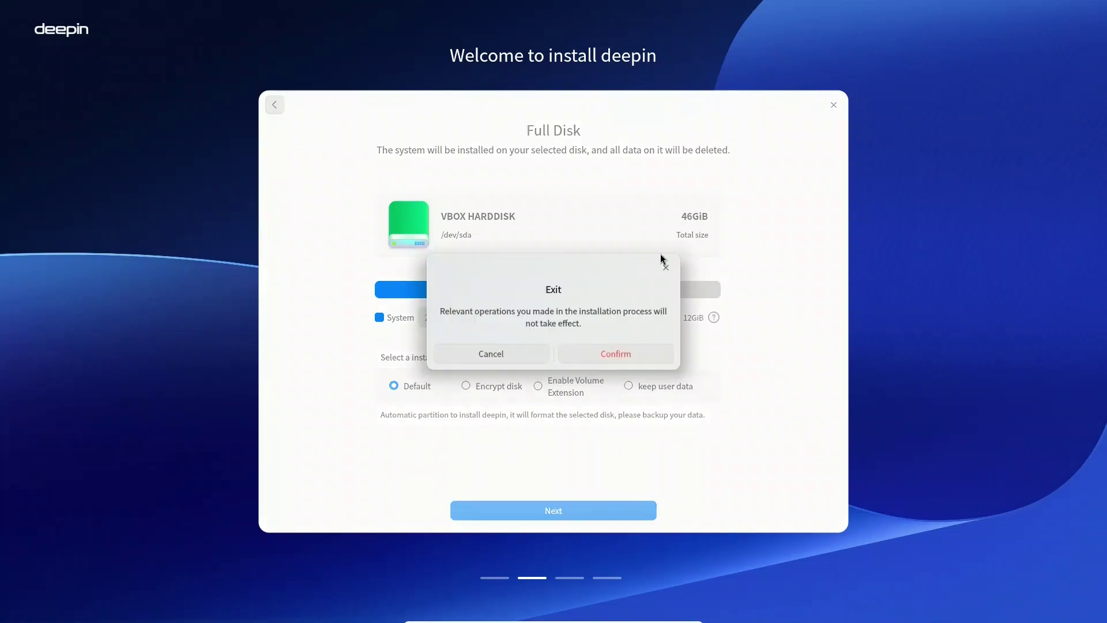
Step: Confirm quitting, then restart setup in English and accept the licence agreement
left_click(613, 355)
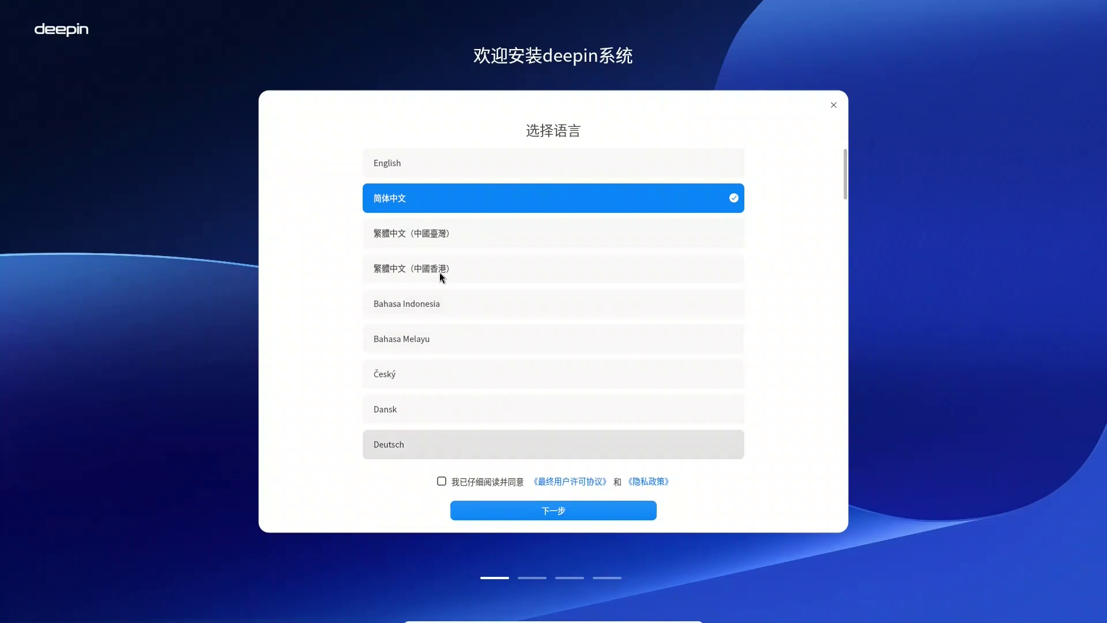
left_click(389, 164)
left_click(476, 484)
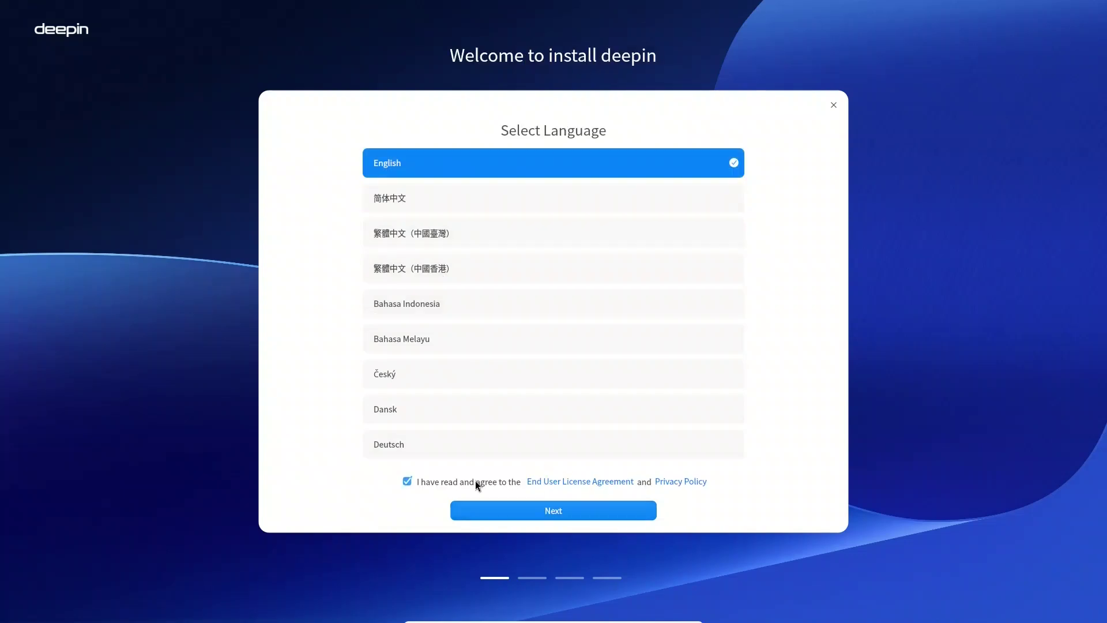
left_click(563, 511)
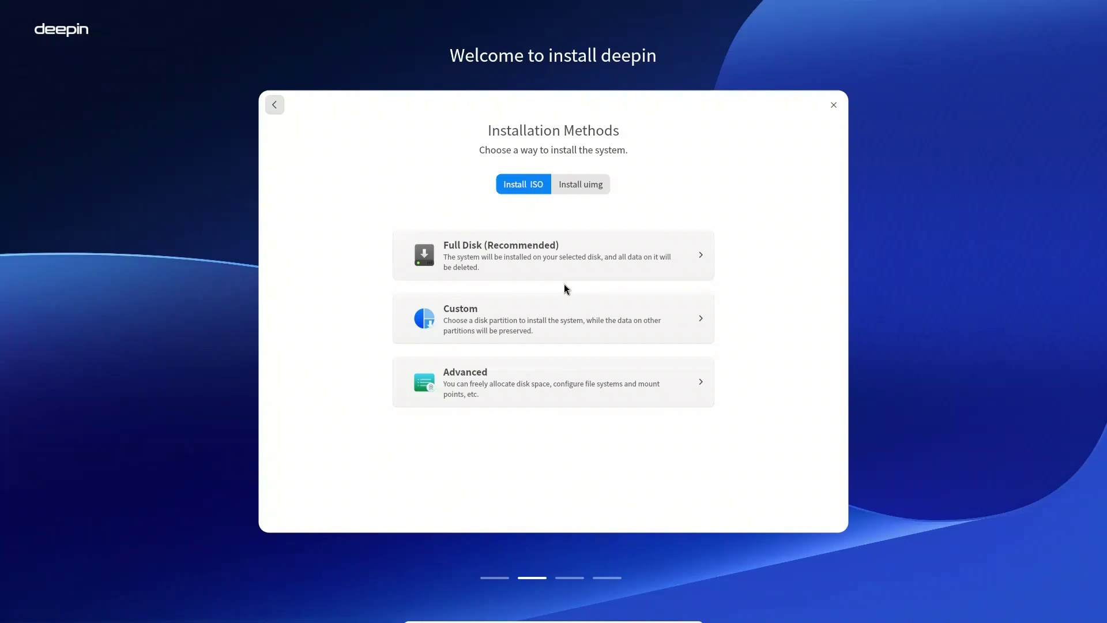
Step: Browse the uimg/ISO, Custom and Advanced options, then continue with Full Disk
left_click(580, 187)
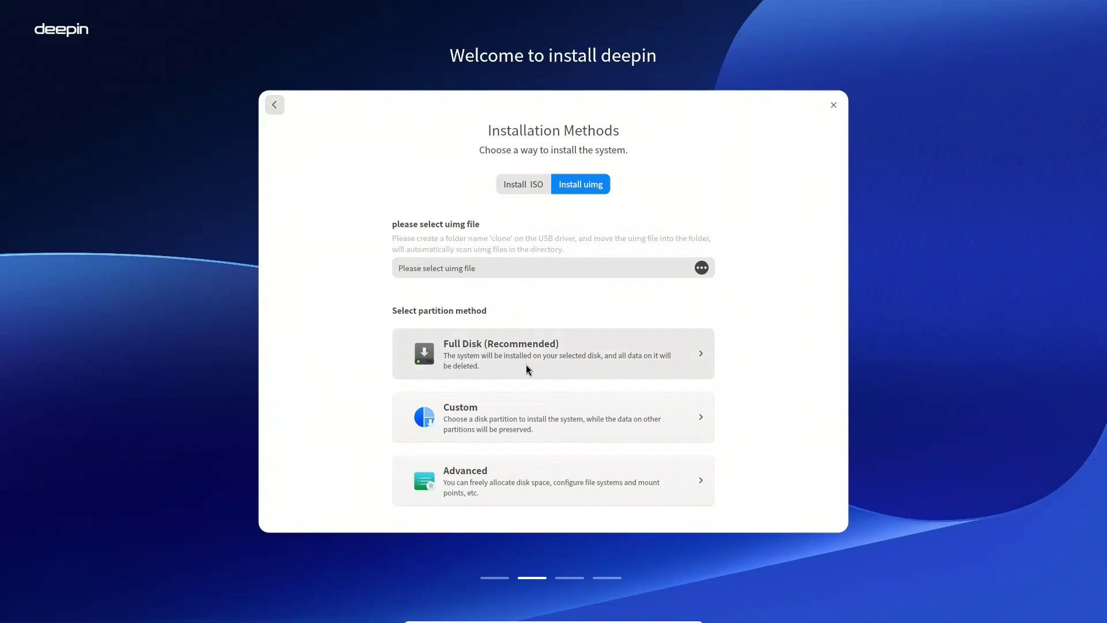
left_click(519, 184)
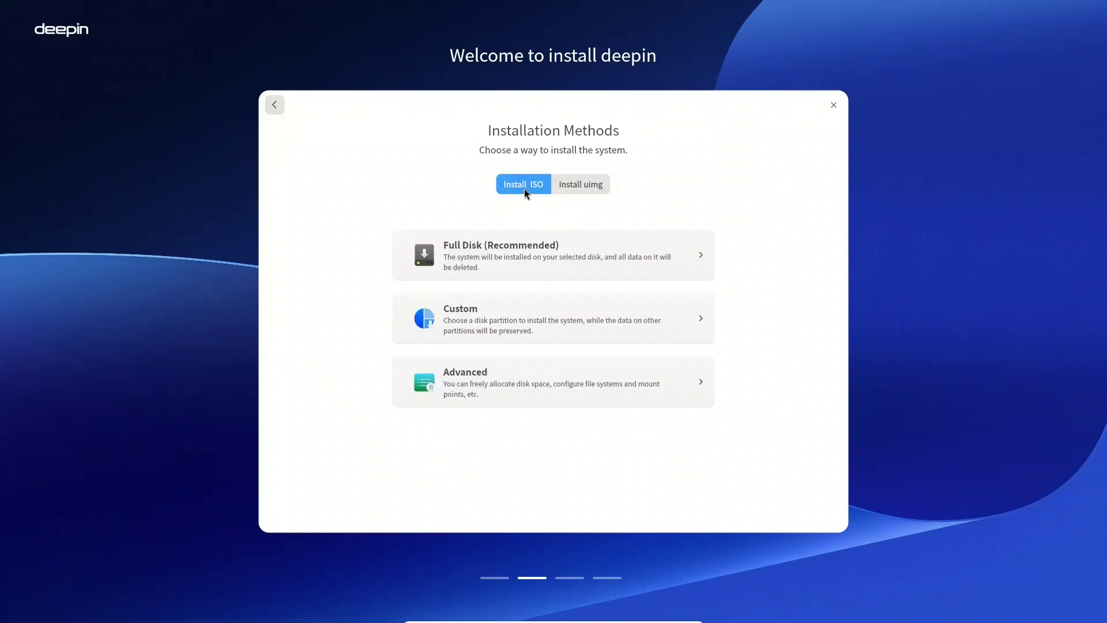
left_click(554, 324)
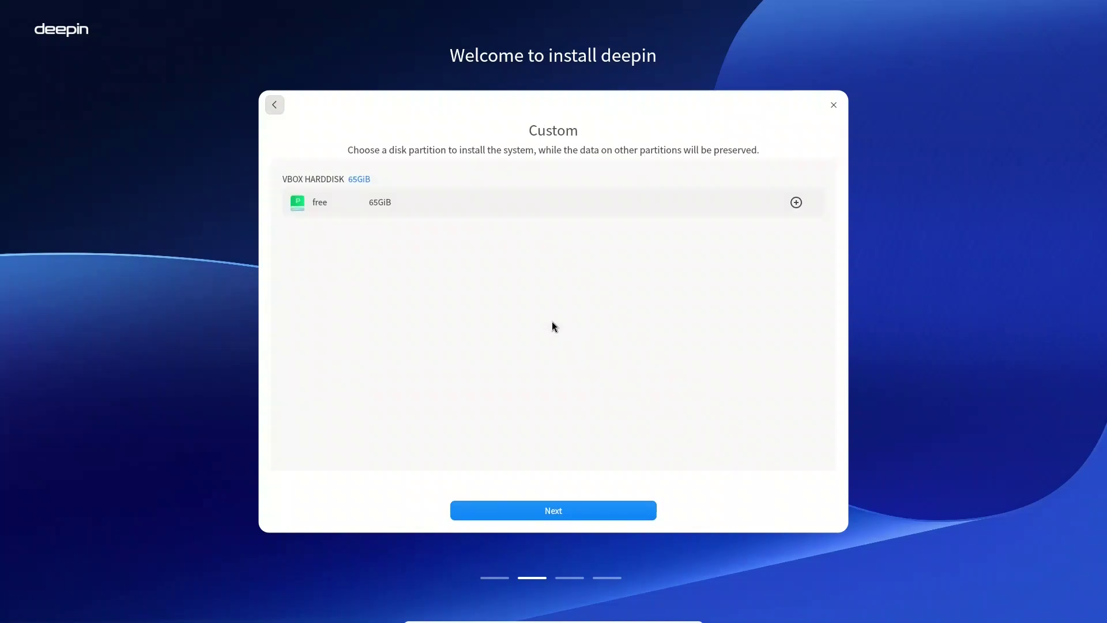
left_click(277, 105)
left_click(494, 387)
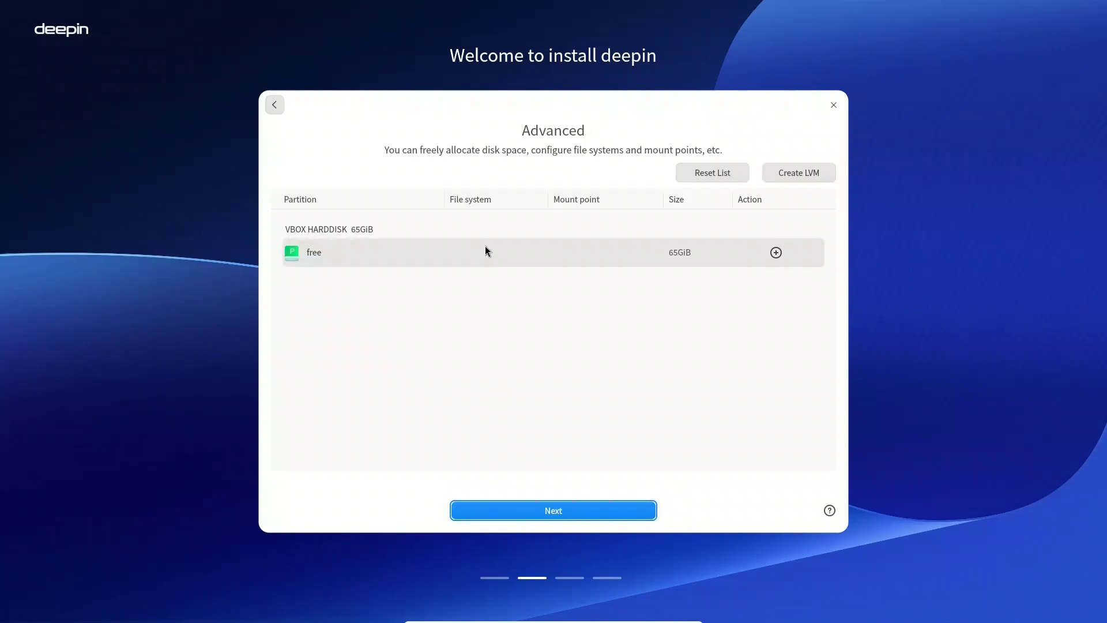
left_click(275, 105)
left_click(567, 254)
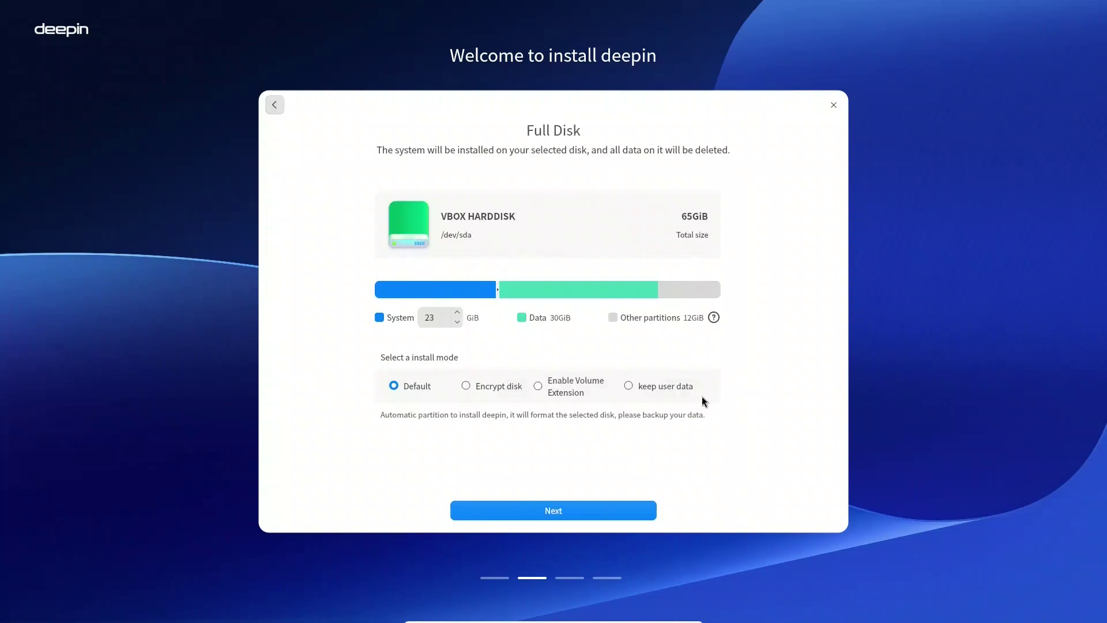
left_click(549, 509)
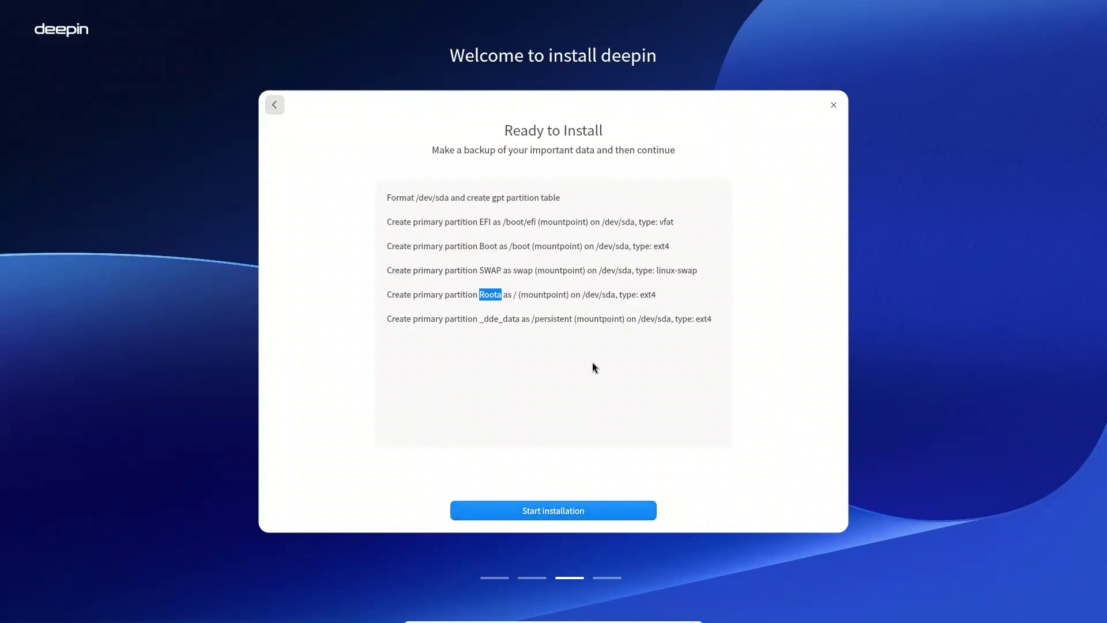
Step: Start the full-disk installation from the Ready to Install page
left_click(559, 511)
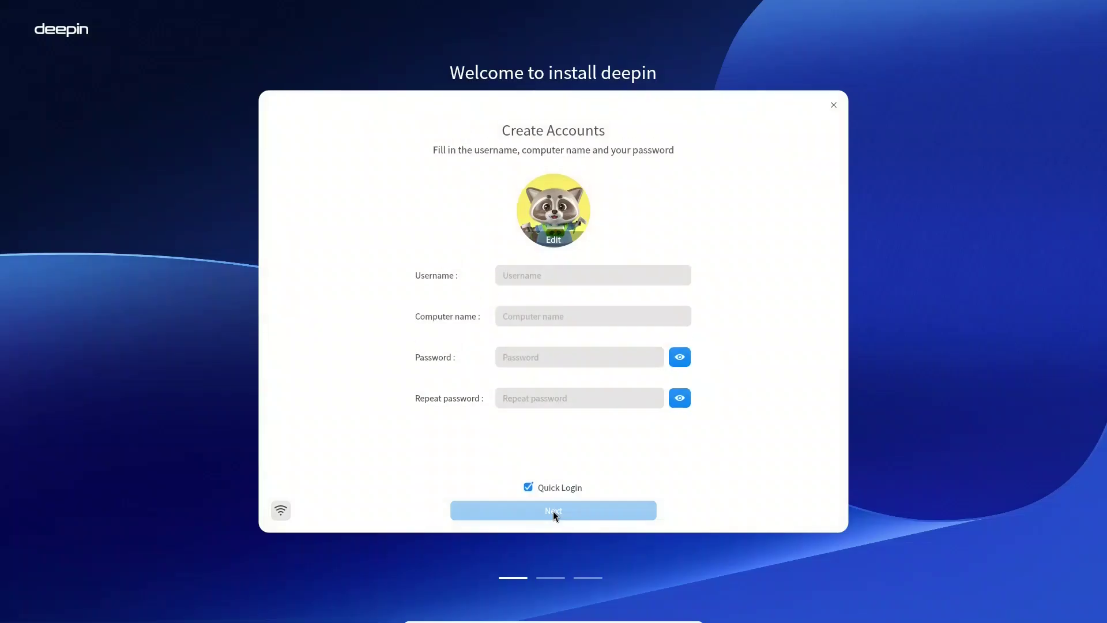
Step: Create user Test with the same password in both password fields, then continue
left_click(531, 278)
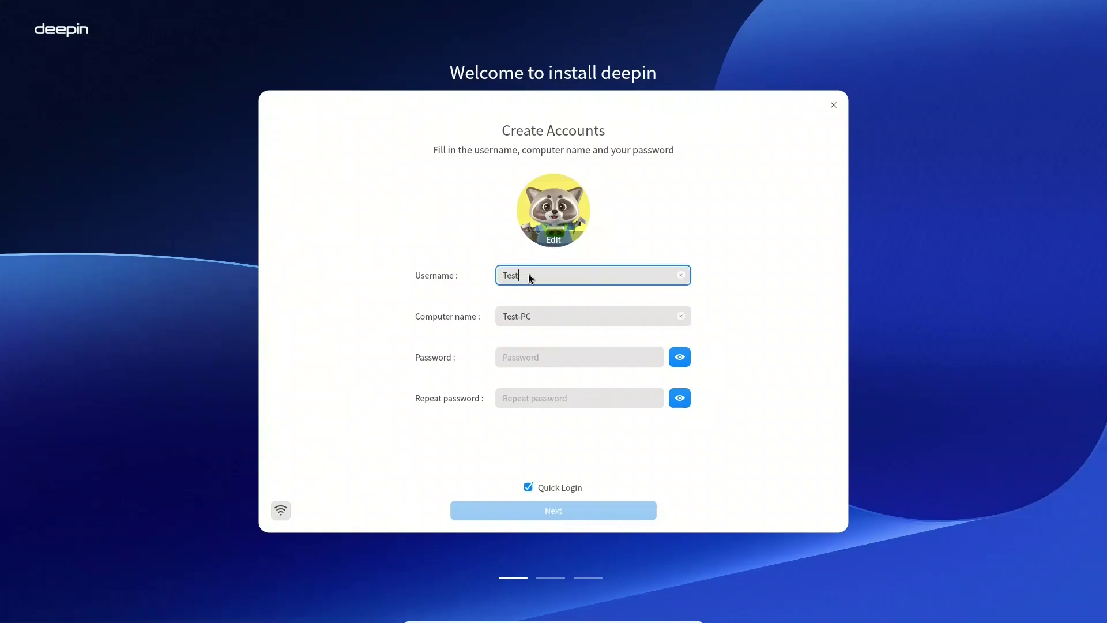
key("Tab")
key("Tab")
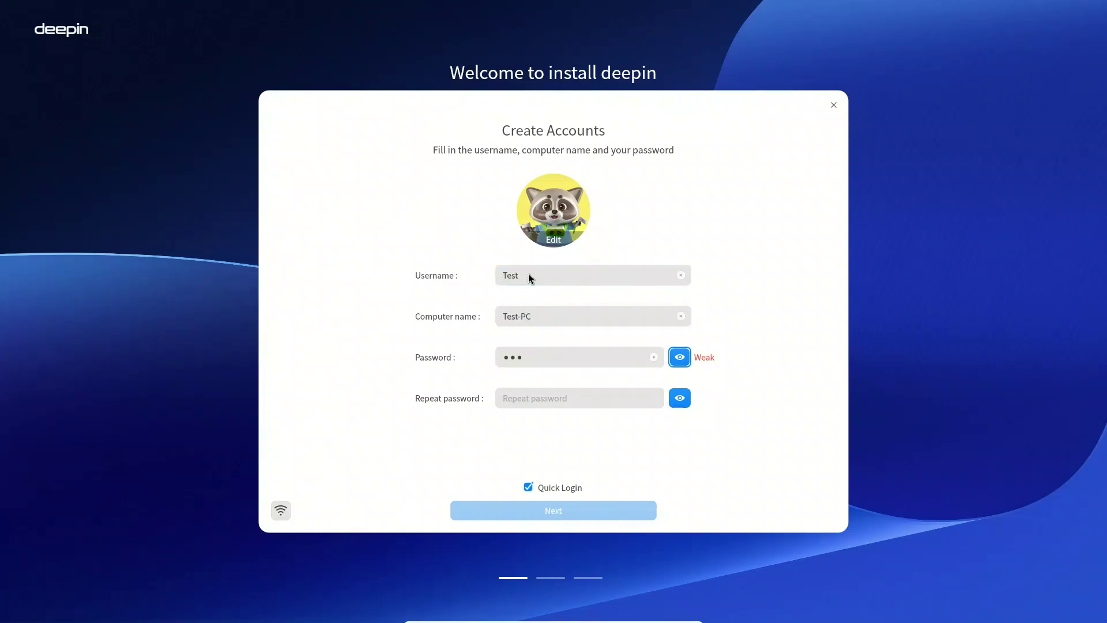
key("Tab")
left_click(535, 357)
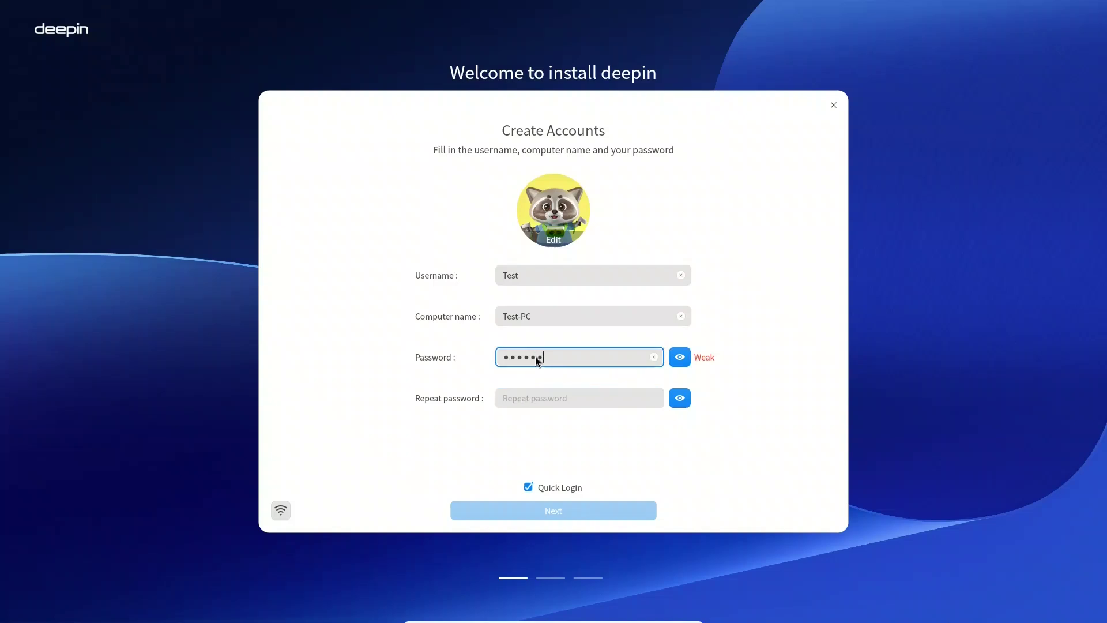
left_click(528, 403)
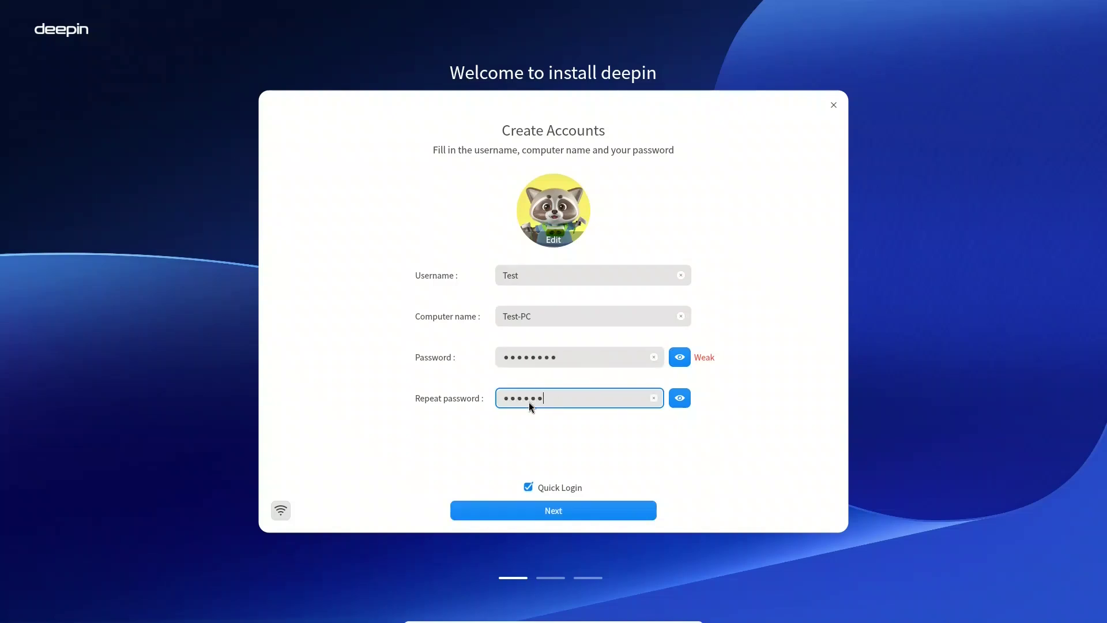
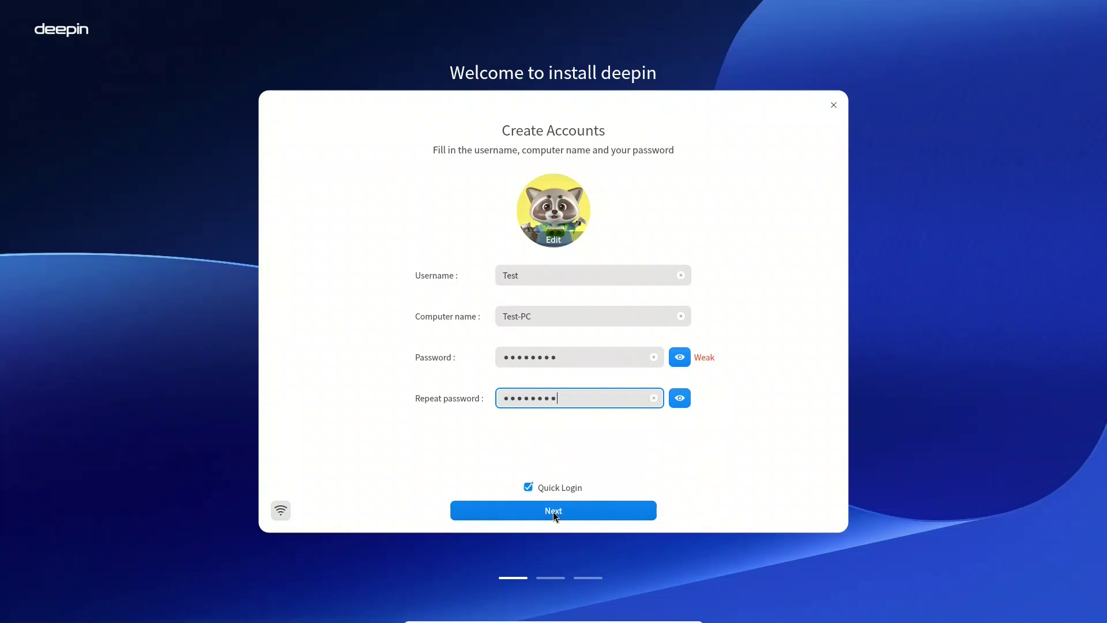
left_click(552, 511)
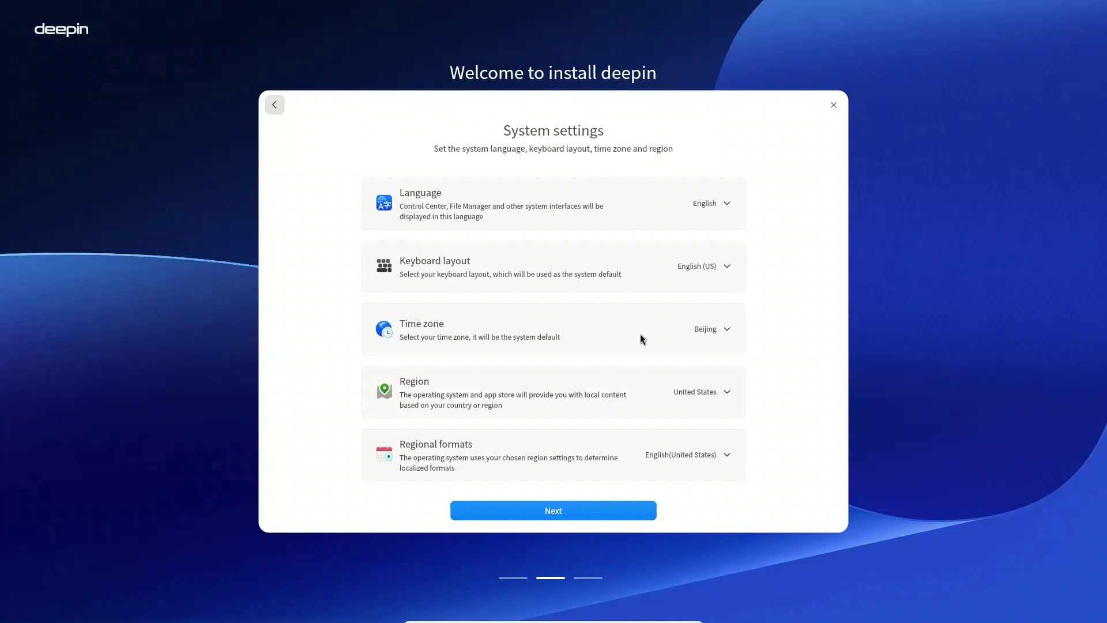
Step: Pick Kolkata from the time zone search and India from the region search
left_click(713, 331)
type("ko")
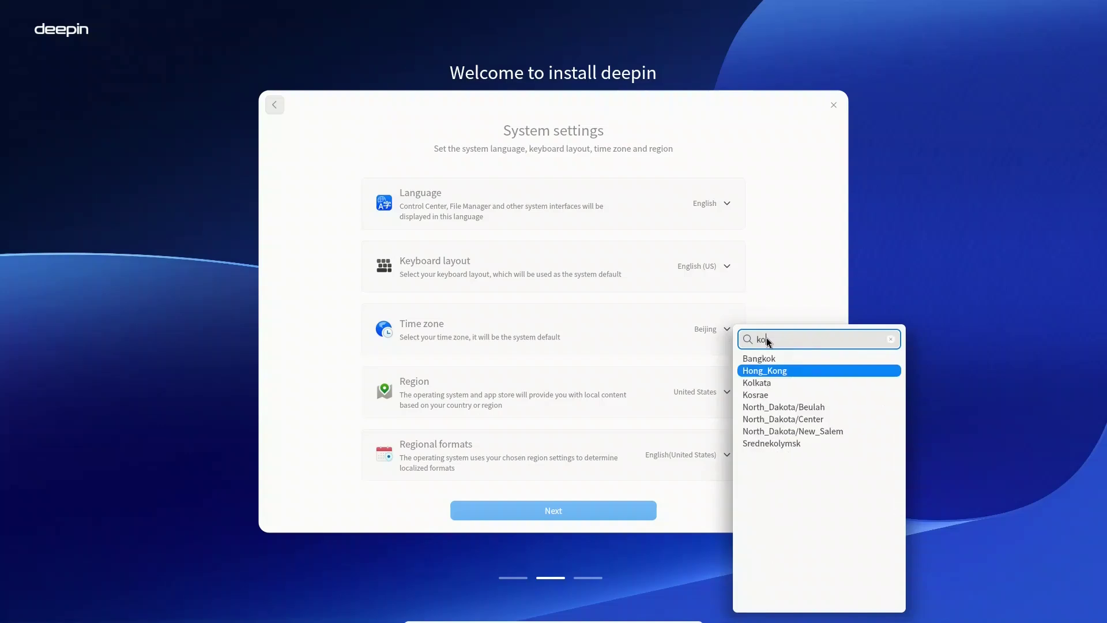
type("l")
left_click(770, 359)
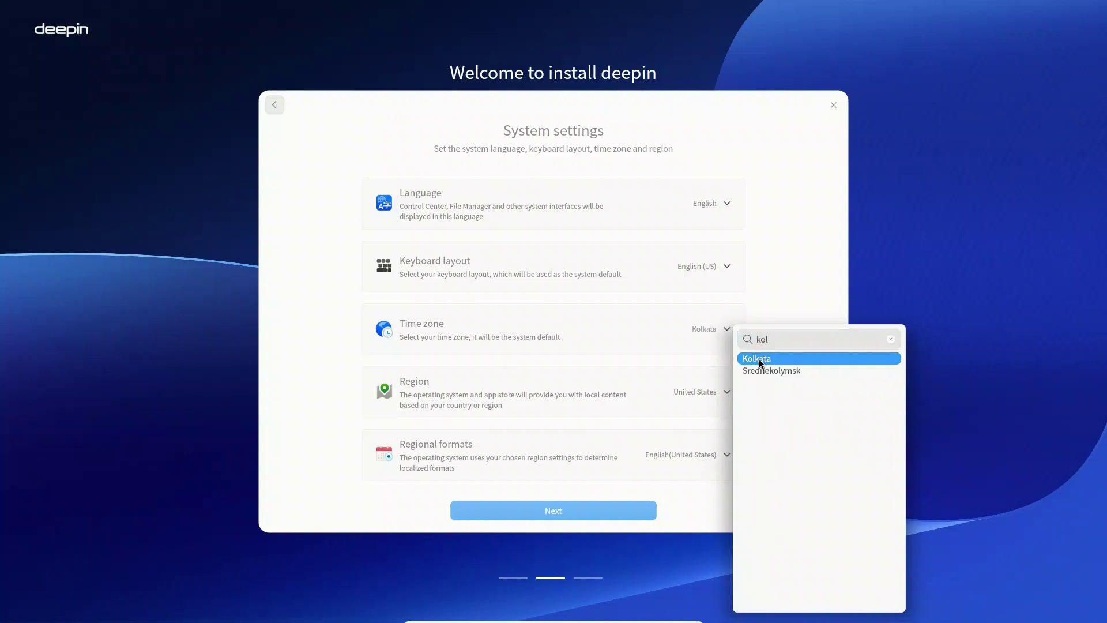
left_click(800, 284)
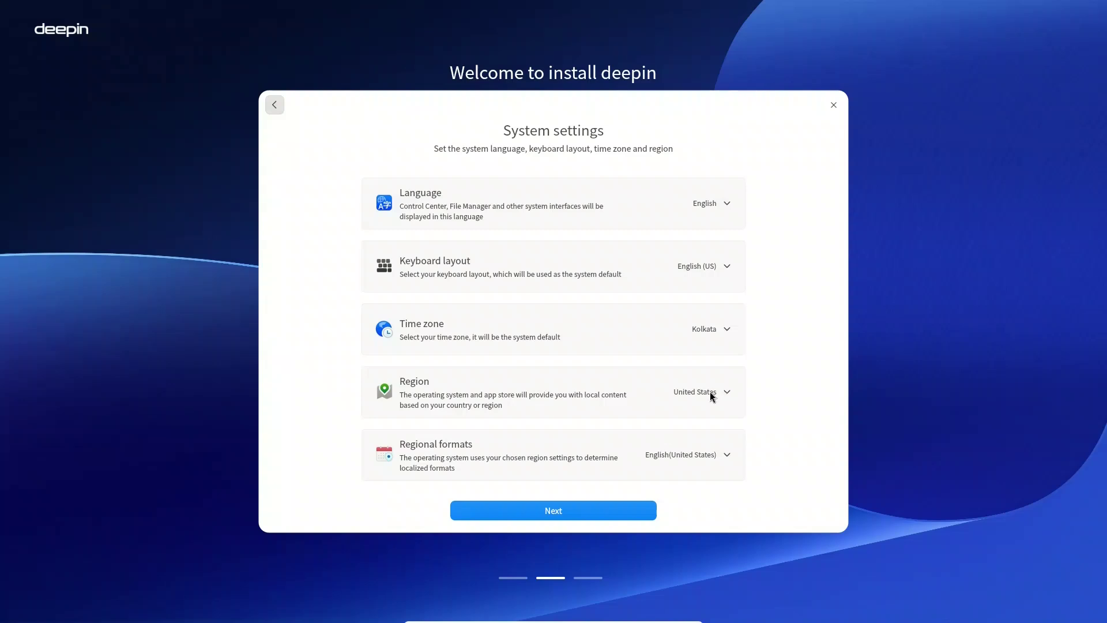
left_click(725, 393)
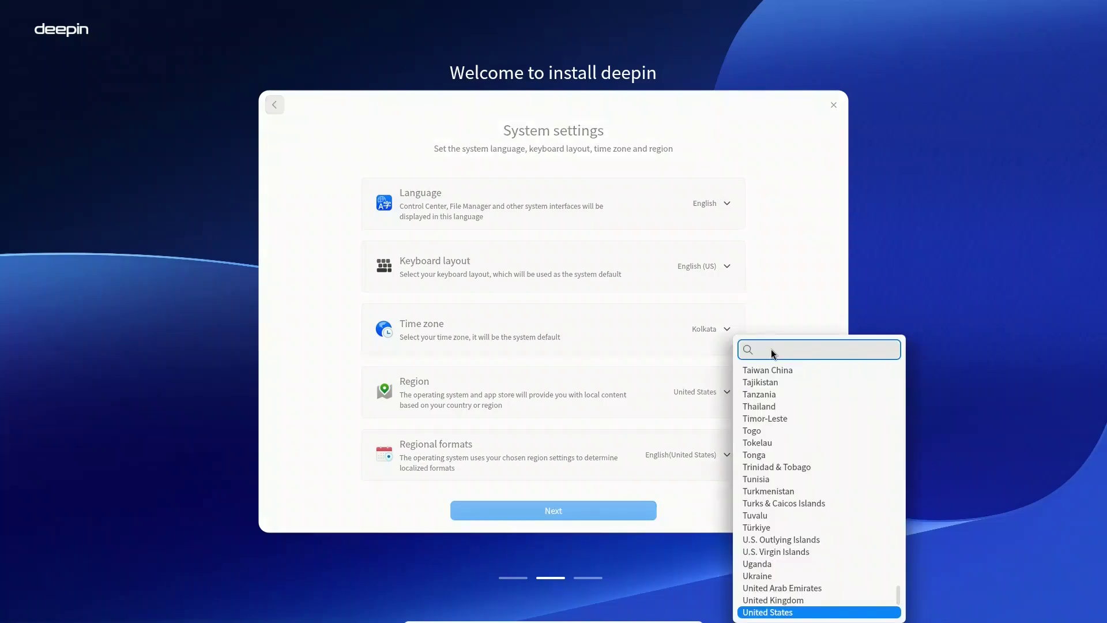
type("ind")
left_click(753, 381)
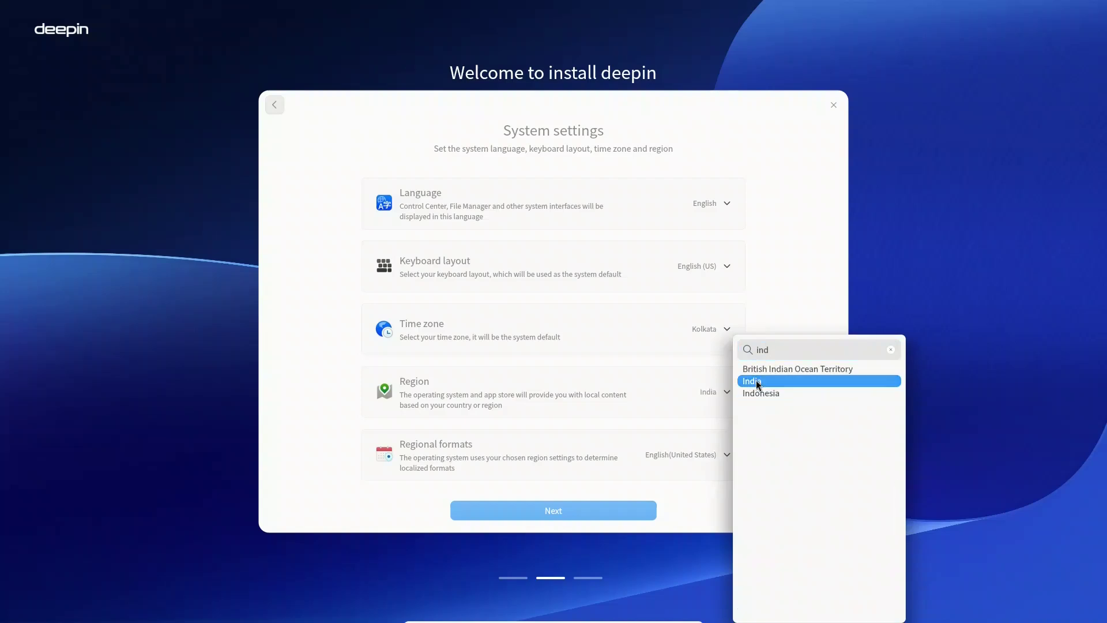
Step: Finish configuration, close the App Store's Quick Installation window, and open the launcher
left_click(557, 513)
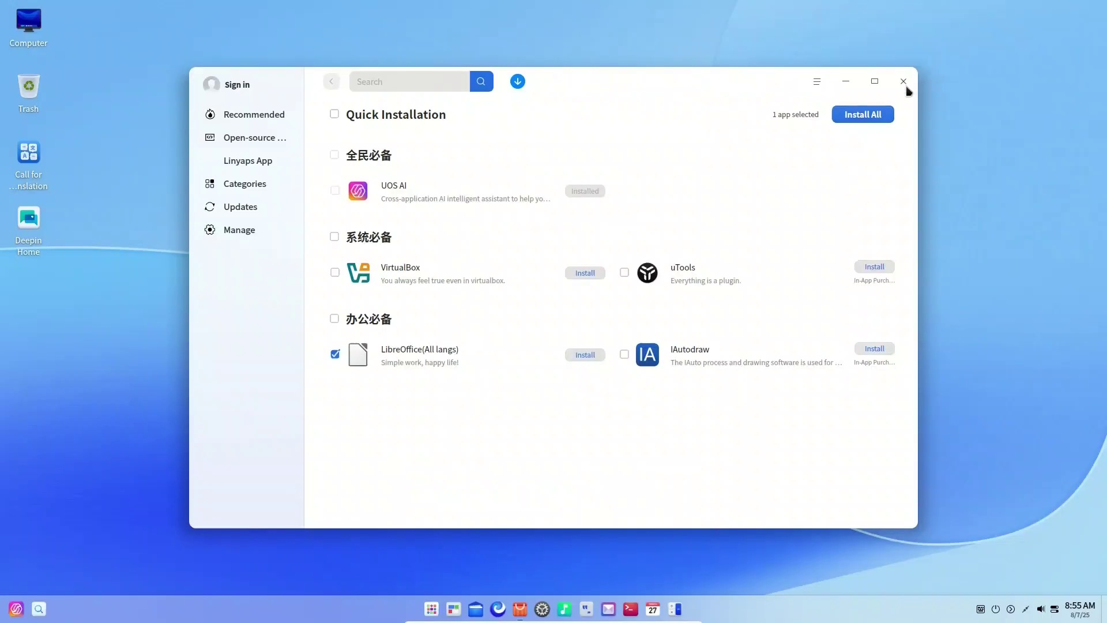
left_click(907, 87)
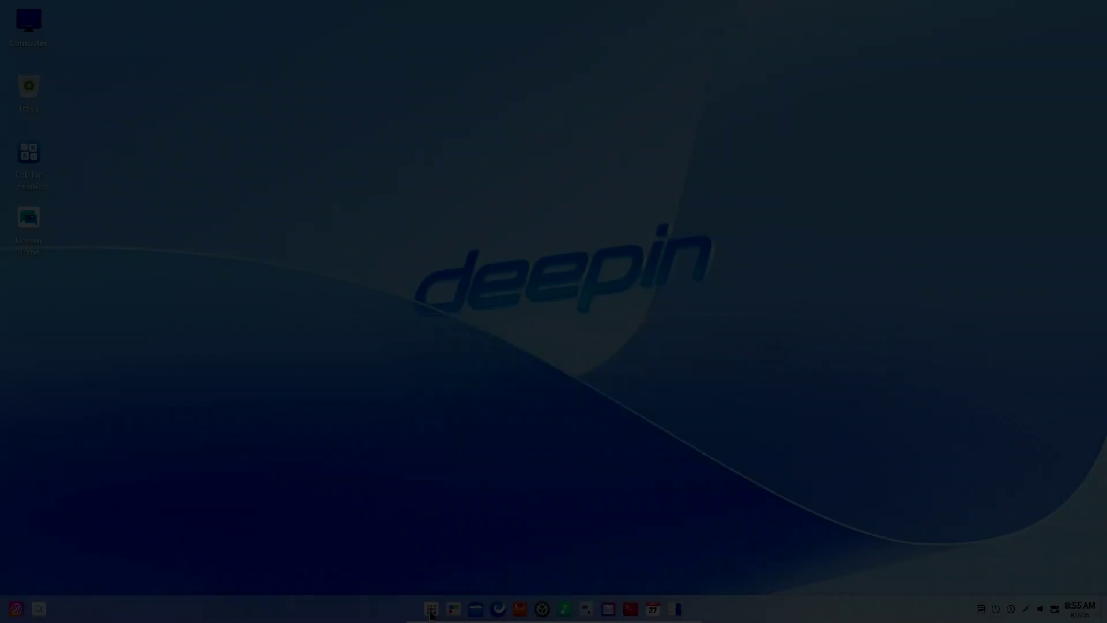
left_click(431, 610)
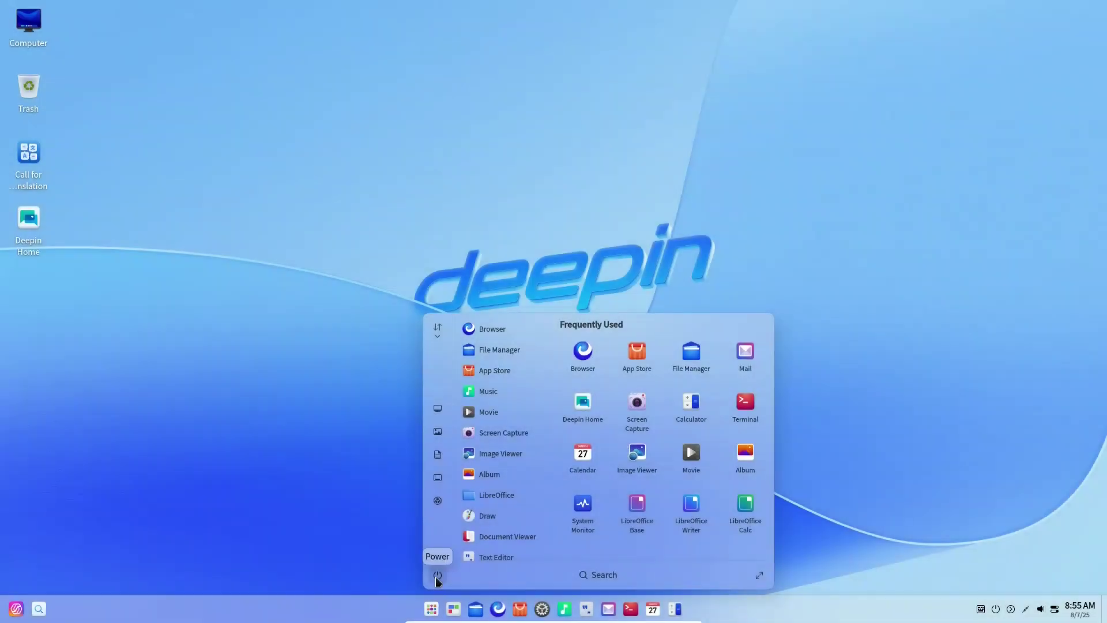
Step: Launch File Manager and view its About version information
left_click(500, 349)
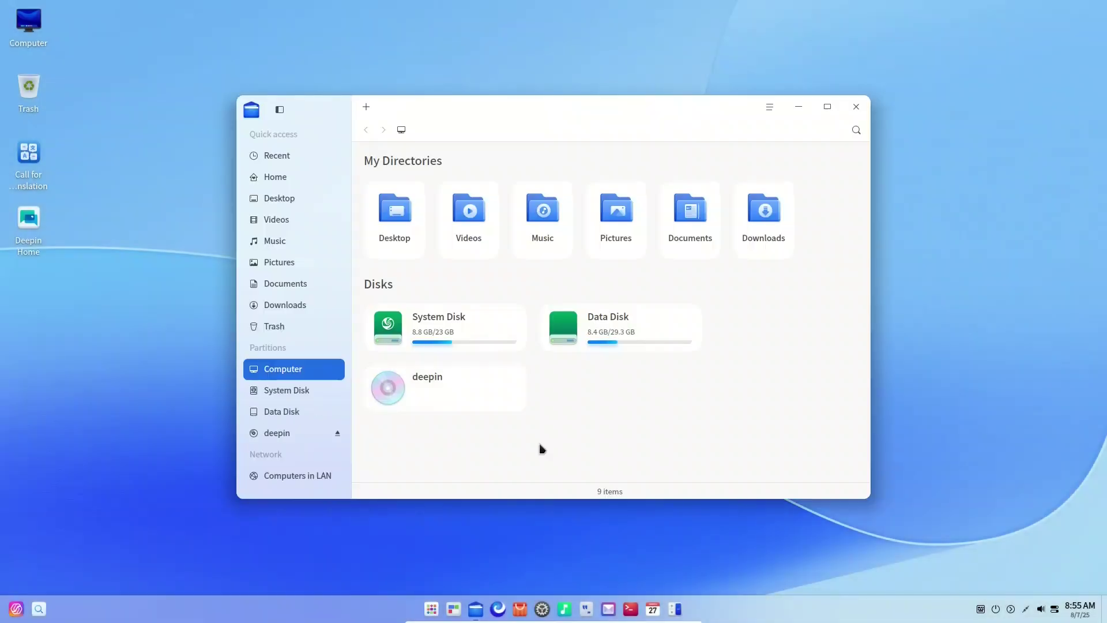
left_click(770, 107)
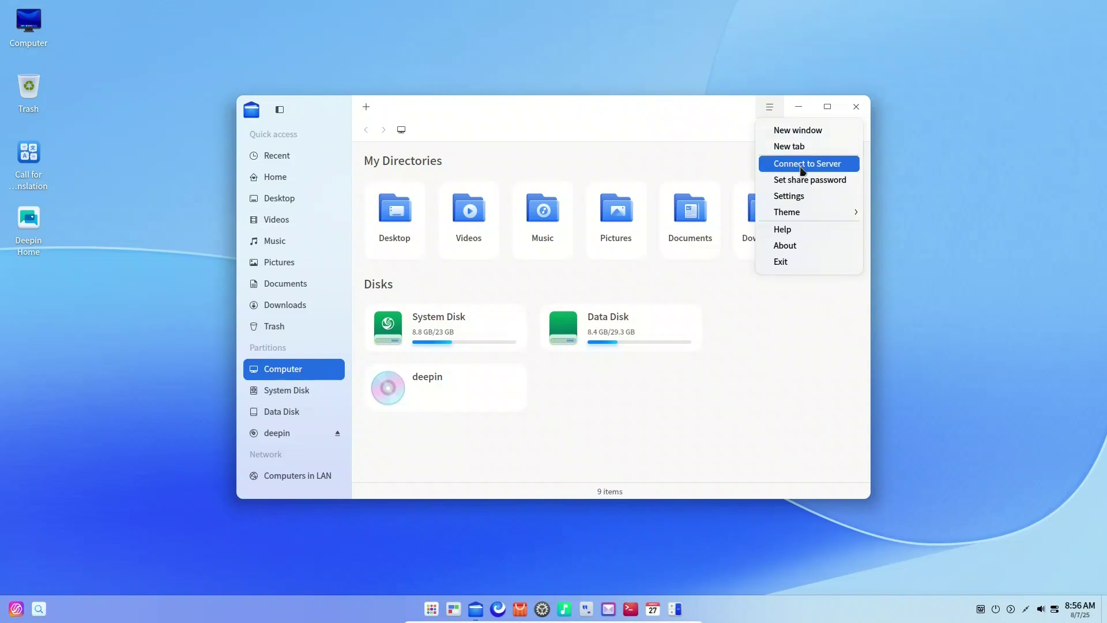
left_click(801, 247)
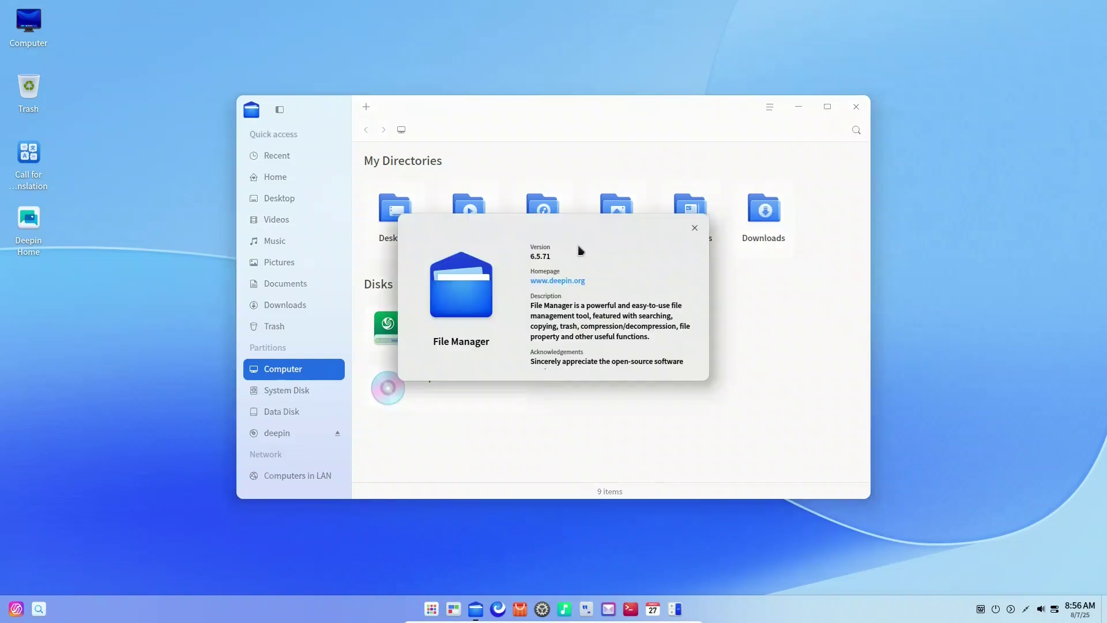
left_click(695, 227)
Step: Switch File Manager to the Dark Theme and close it
left_click(770, 107)
mouse_move(813, 212)
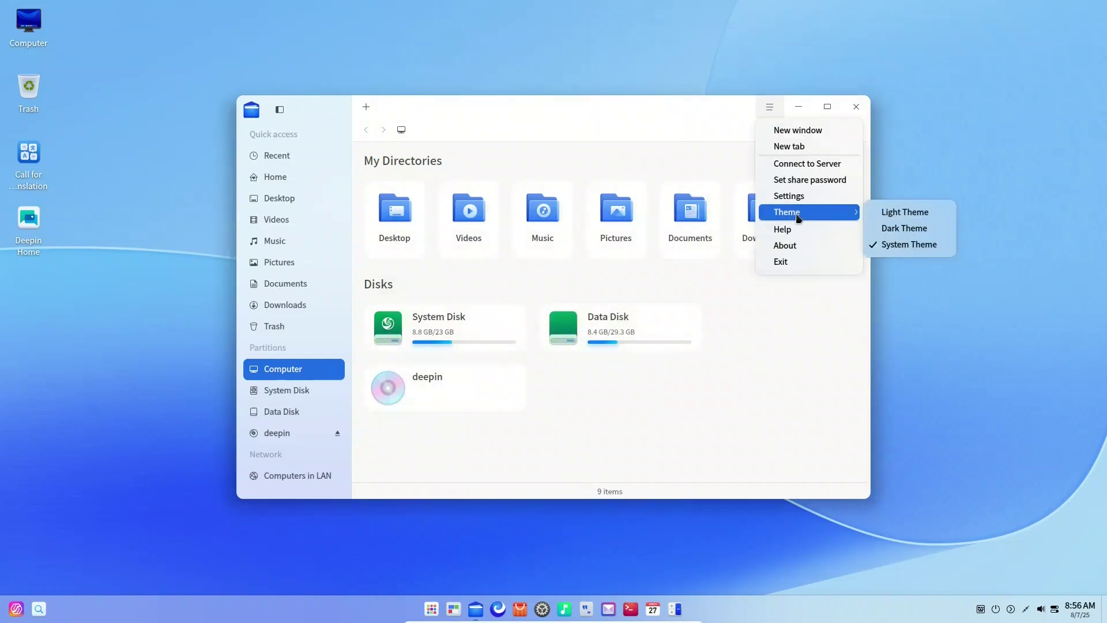
left_click(904, 229)
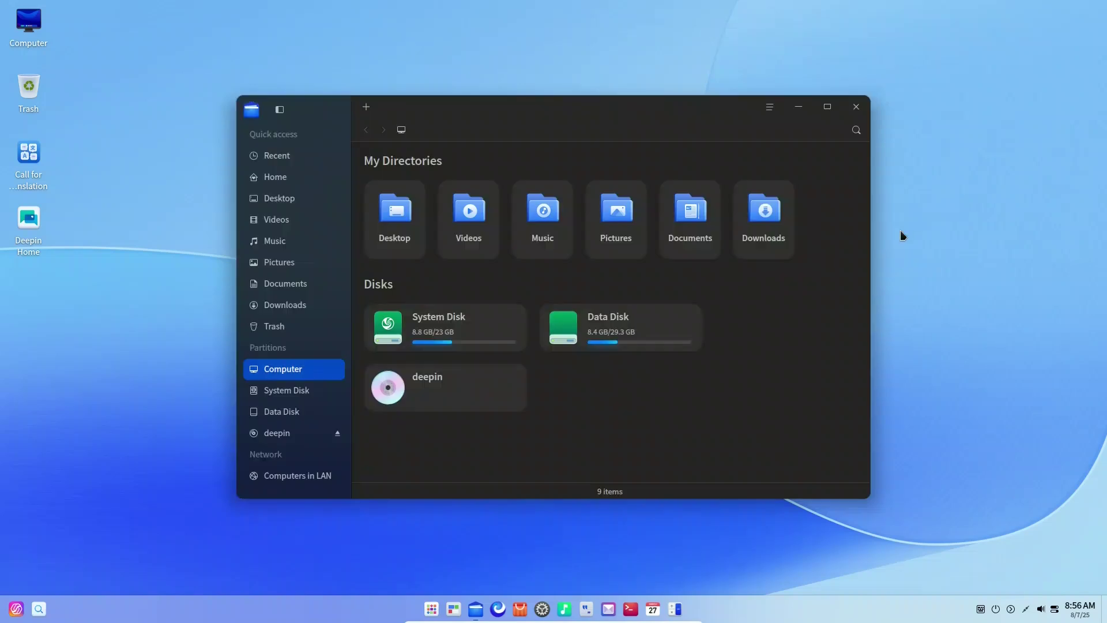
left_click(856, 107)
right_click(502, 137)
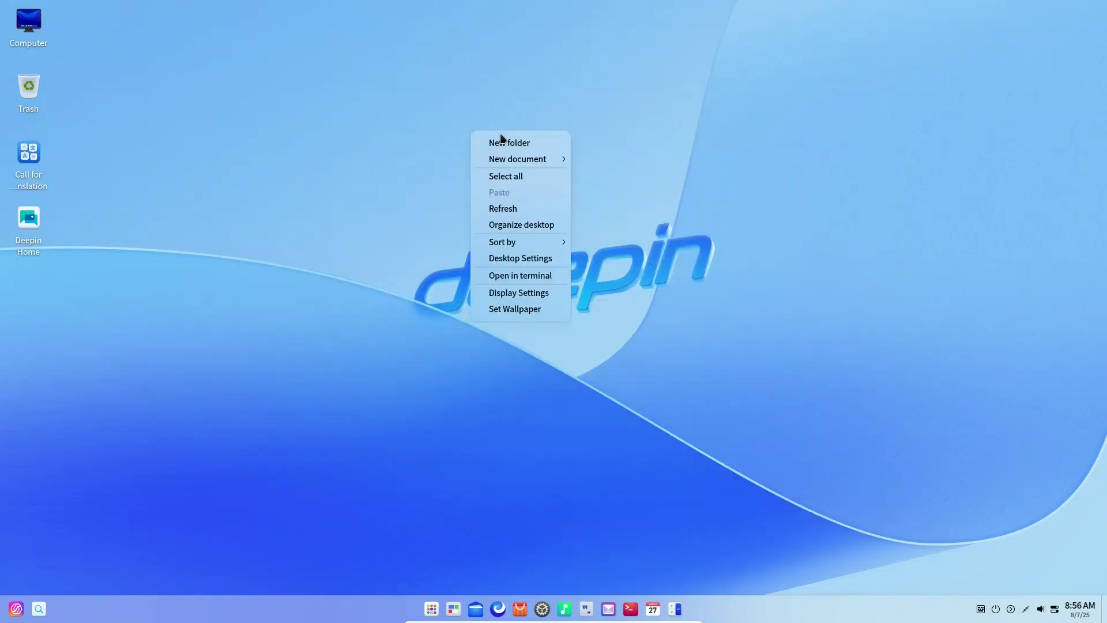
Step: Organize the desktop icons into collections from the desktop menu
left_click(513, 225)
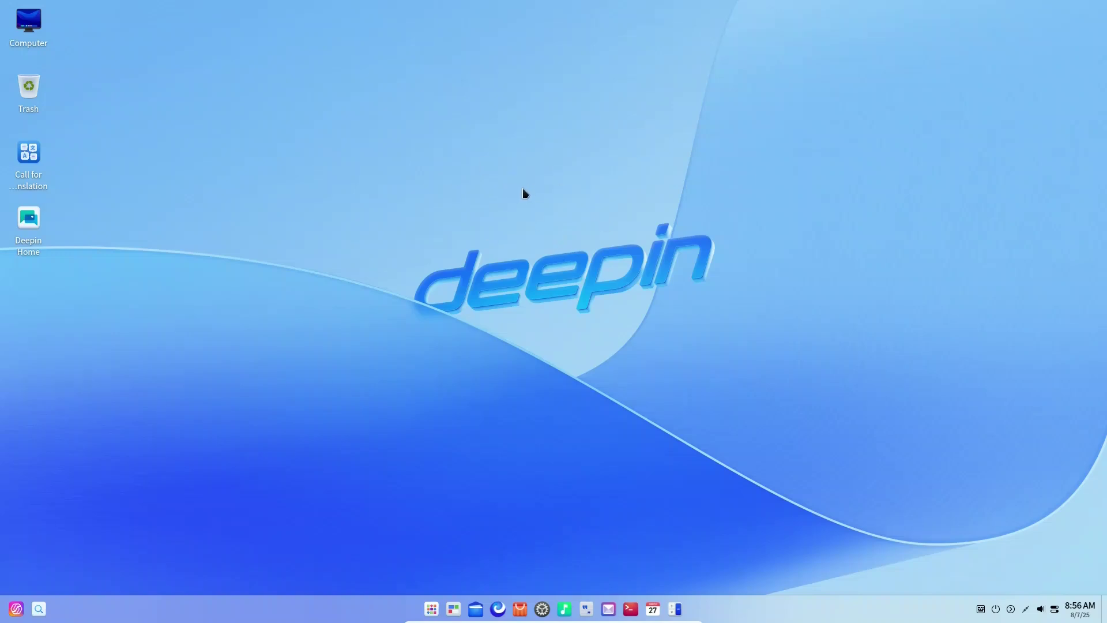
right_click(555, 164)
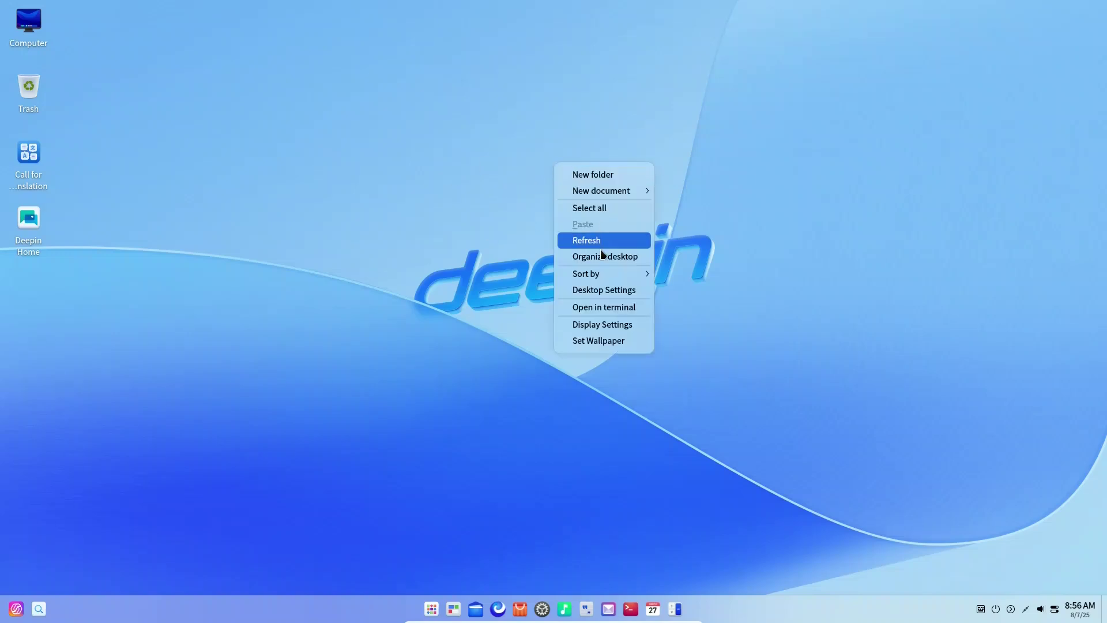
left_click(599, 257)
Step: In Desktop Settings, enable auto-arrange, set icon size to the second step, keep one-click hiding on
right_click(477, 148)
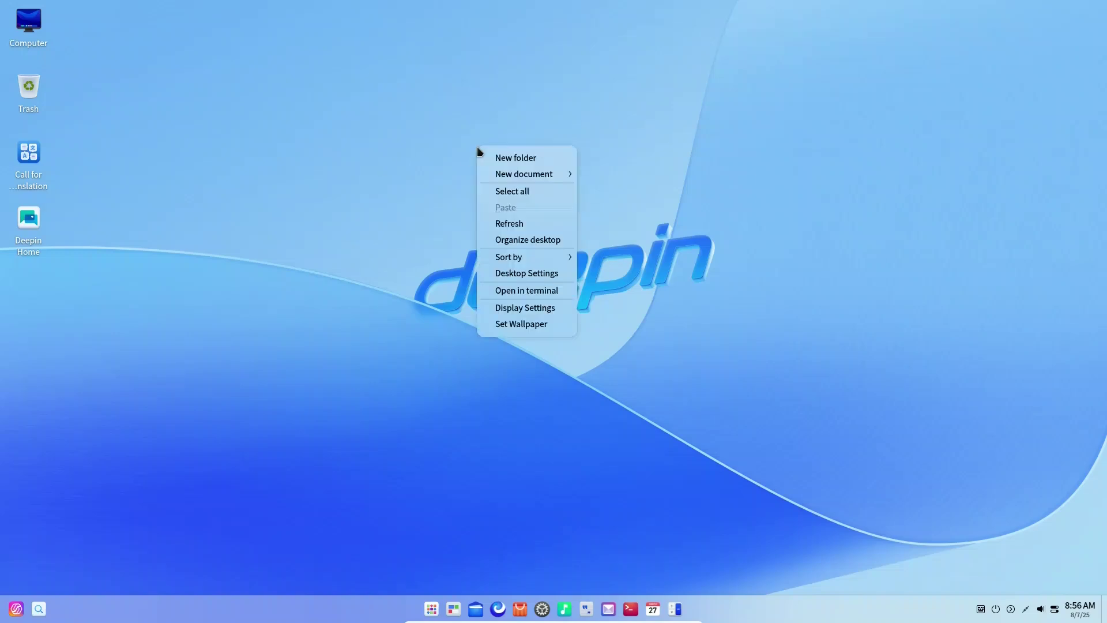
left_click(535, 273)
left_click(654, 214)
left_click_drag(506, 267, 605, 273)
left_click_drag(596, 276, 521, 281)
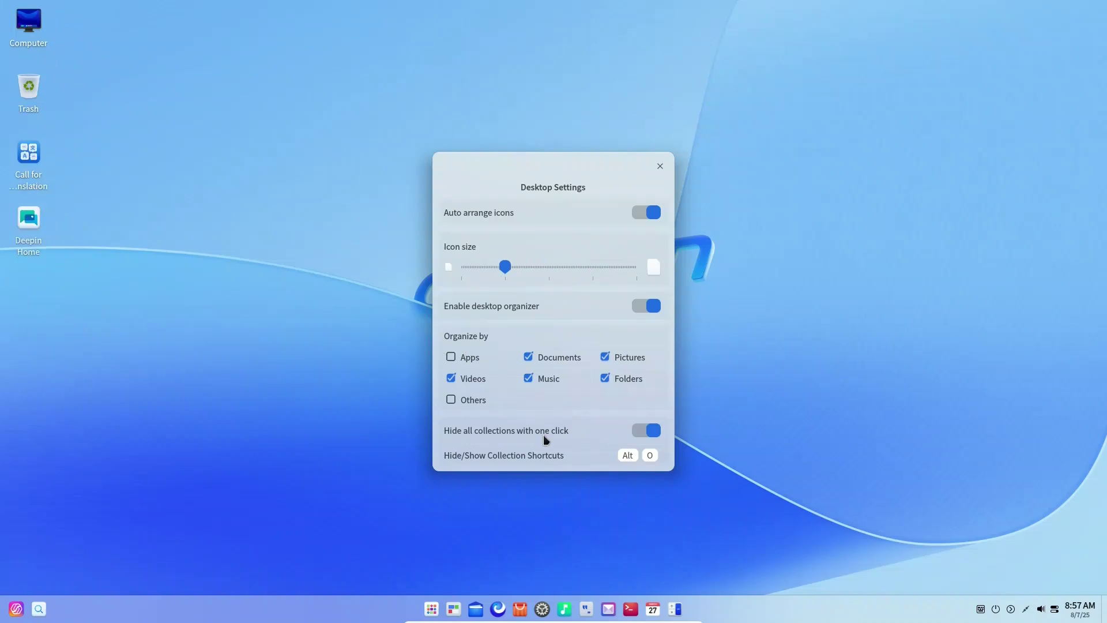
left_click(637, 430)
left_click(636, 432)
left_click(661, 166)
right_click(504, 122)
Step: Lower brightness to 11% and enable all-day eye comfort at 50% colour temperature
left_click(549, 283)
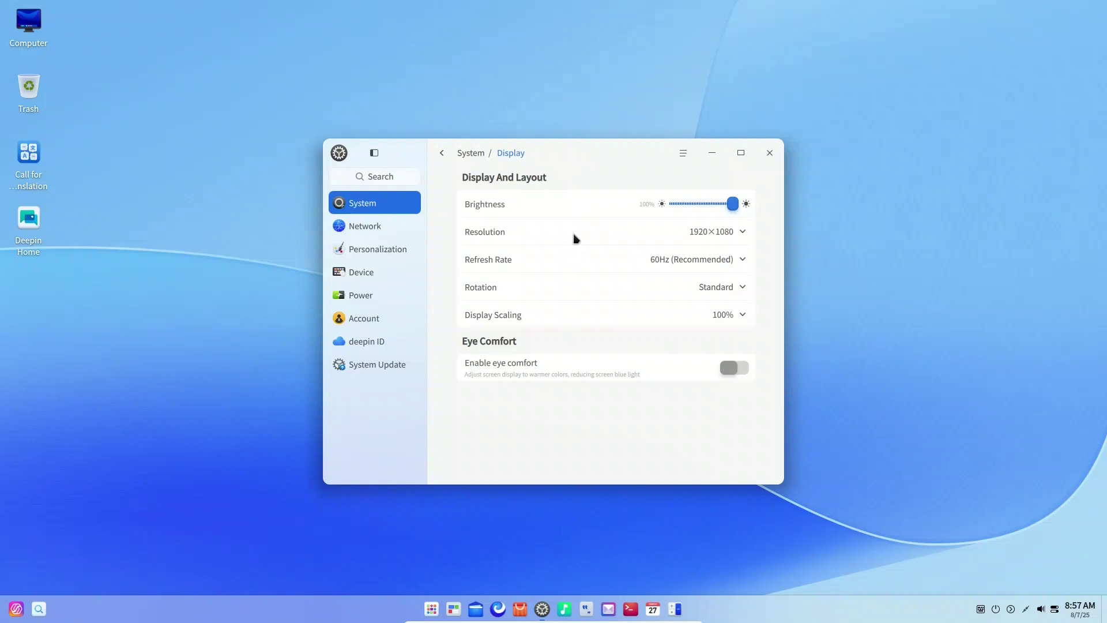
left_click_drag(732, 204, 758, 210)
left_click(743, 231)
left_click(766, 238)
left_click(740, 369)
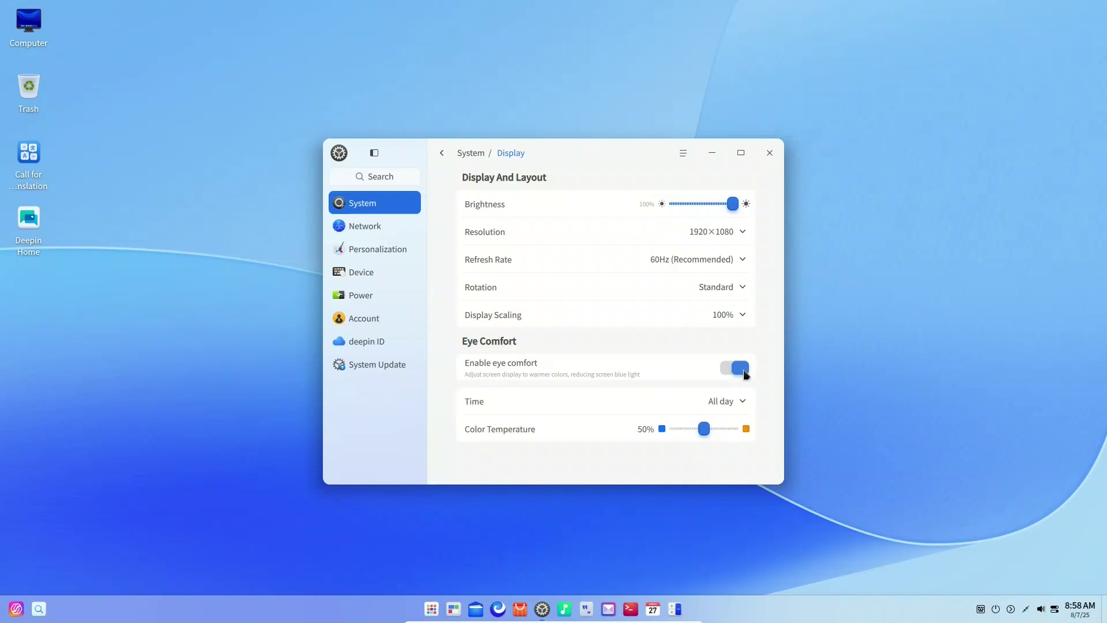
mouse_move(701, 443)
left_mouse_down()
mouse_move(744, 433)
mouse_move(708, 433)
left_mouse_up()
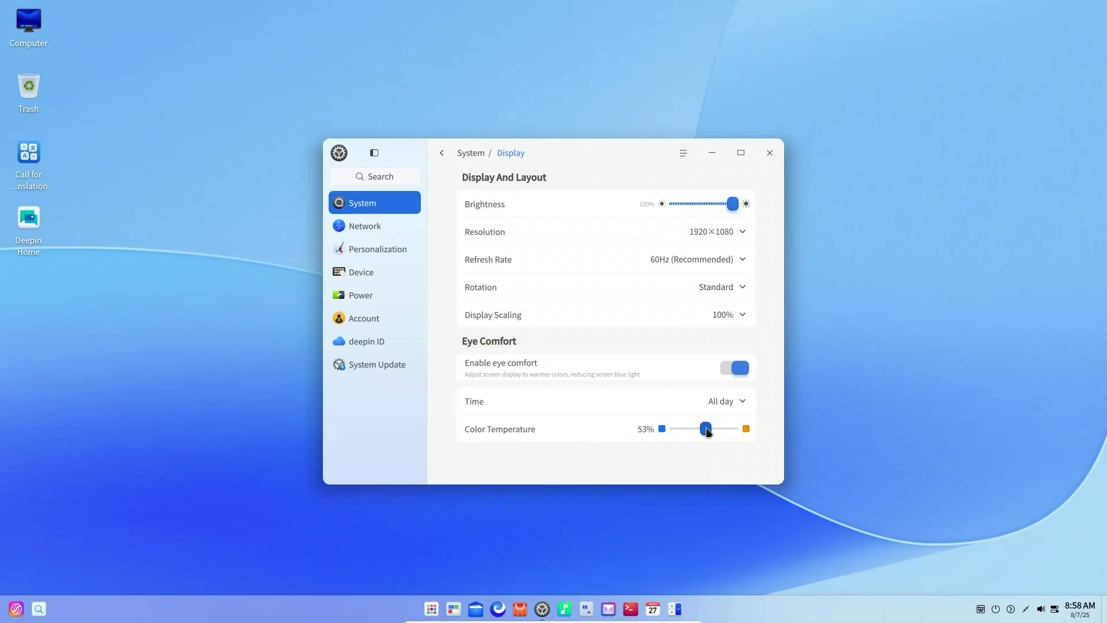
Step: Apply the bloom theme in Personalization and try Dark appearance before returning to Light
left_click(366, 224)
left_click(374, 254)
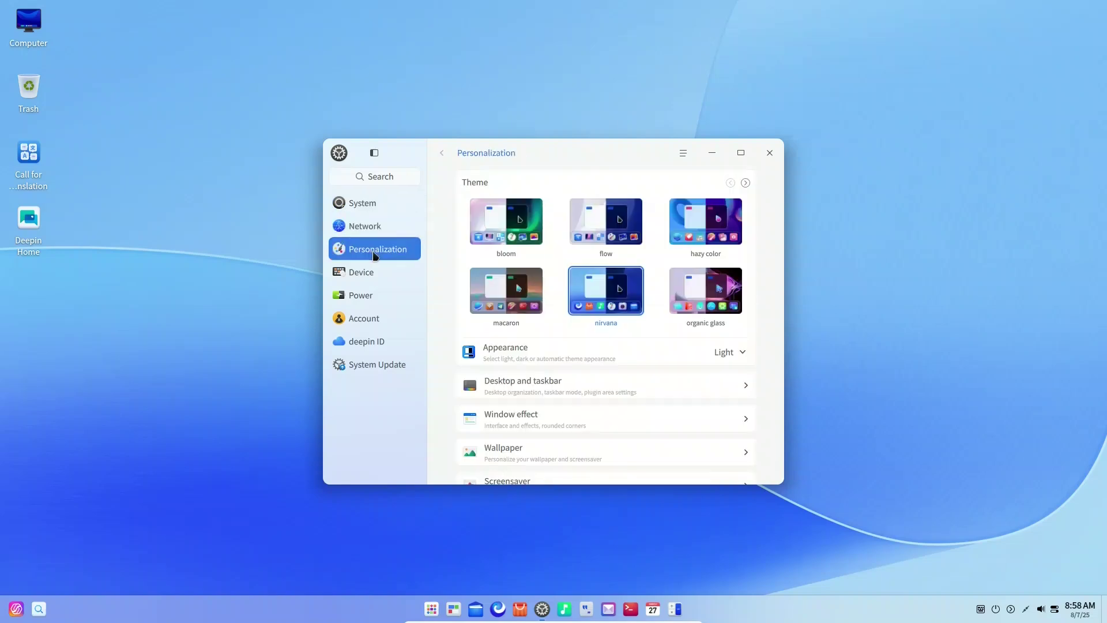
left_click(502, 227)
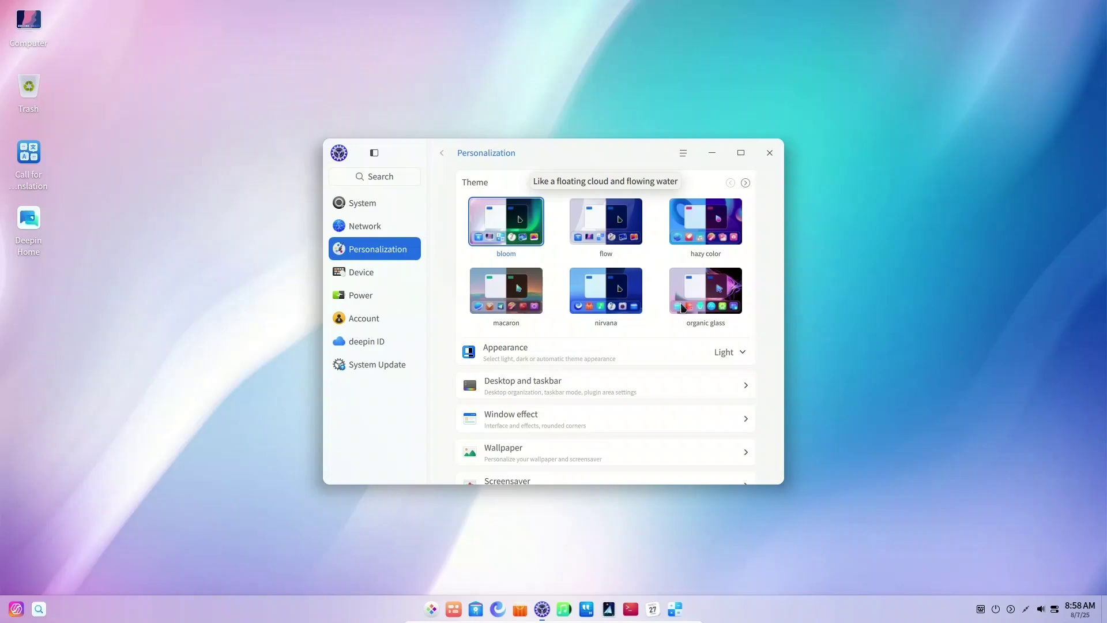
left_click(728, 352)
left_click(692, 395)
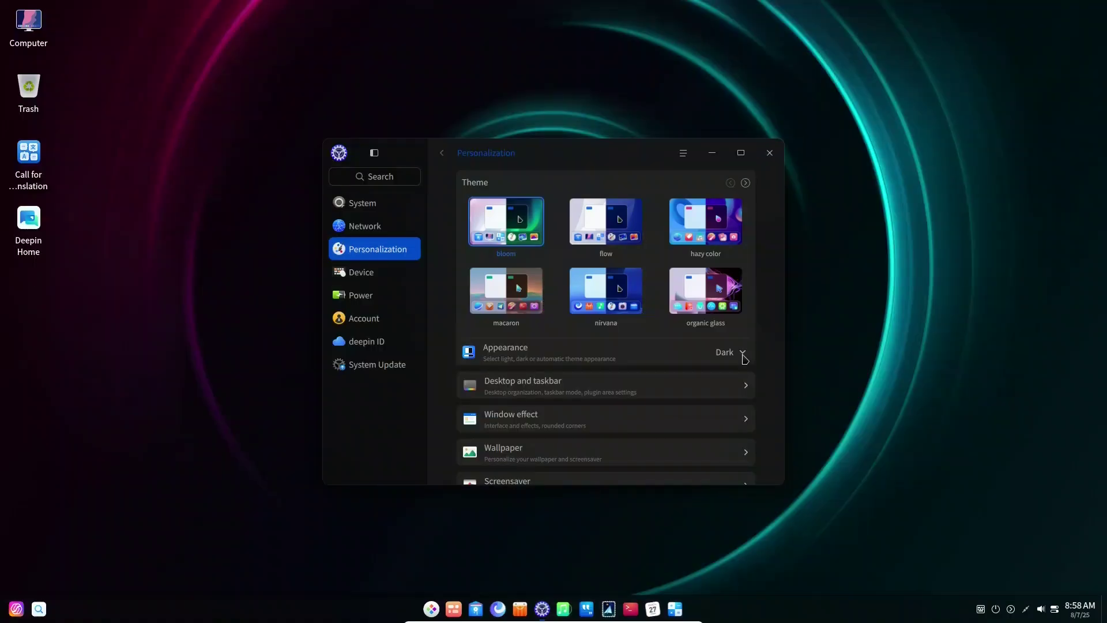
left_click(743, 353)
left_click(681, 356)
Step: Apply the flow theme and toggle its appearance to Dark and back to Light
left_click(605, 224)
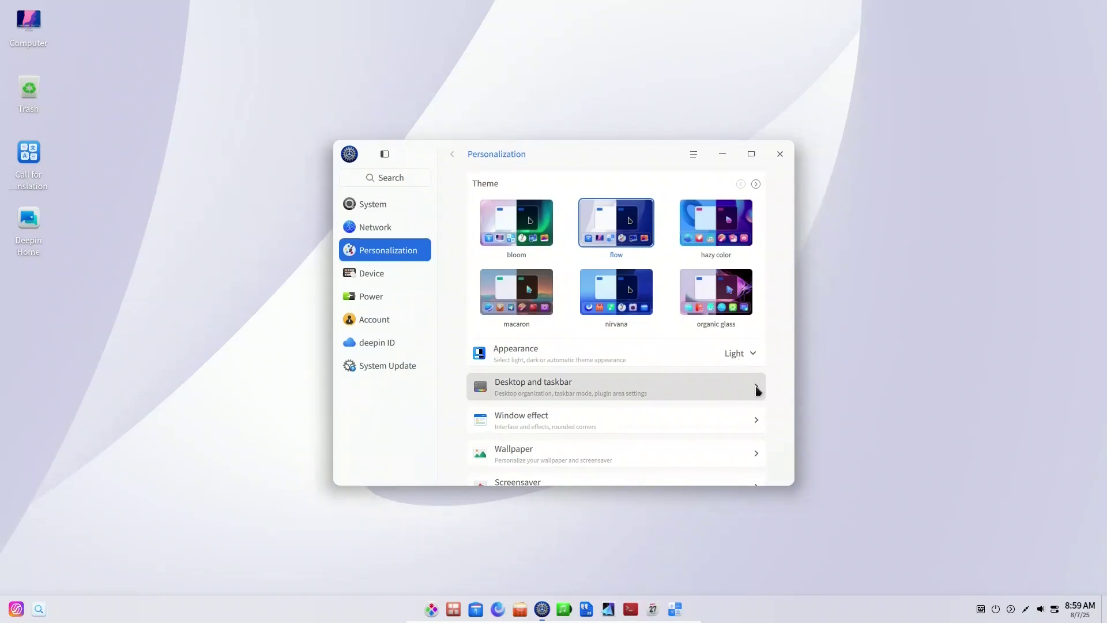
scroll(744, 398, "down", 3)
scroll(744, 398, "up", 3)
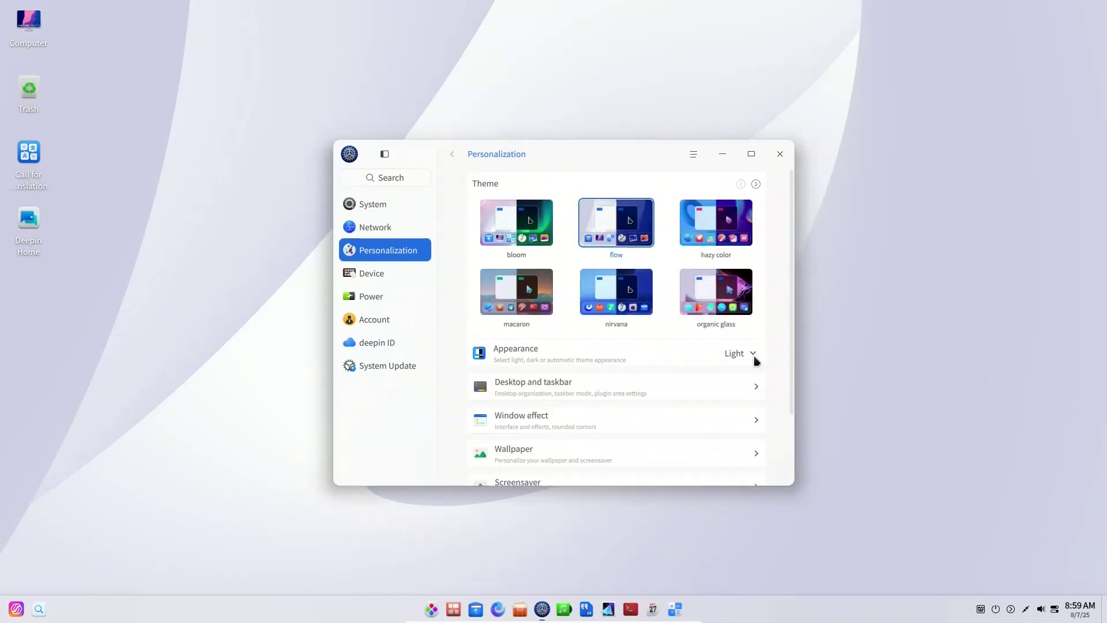
left_click(744, 354)
left_click(715, 398)
left_click(739, 353)
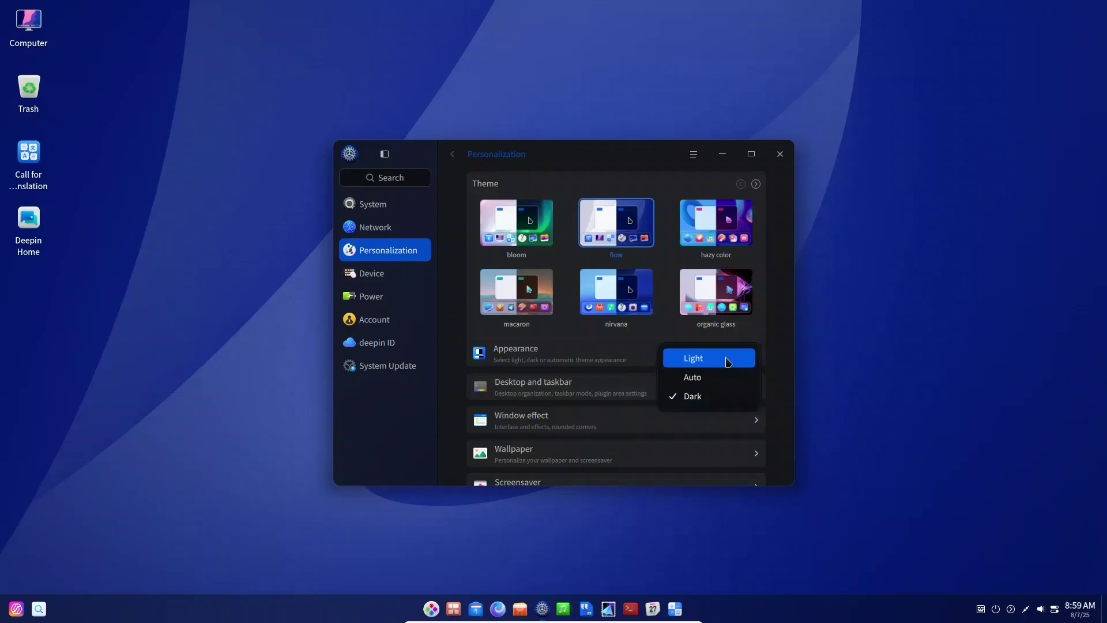
left_click(718, 359)
Step: Preview organic glass, nirvana, macaron and hazy color, settle on bloom, then open Desktop and taskbar
left_click(718, 305)
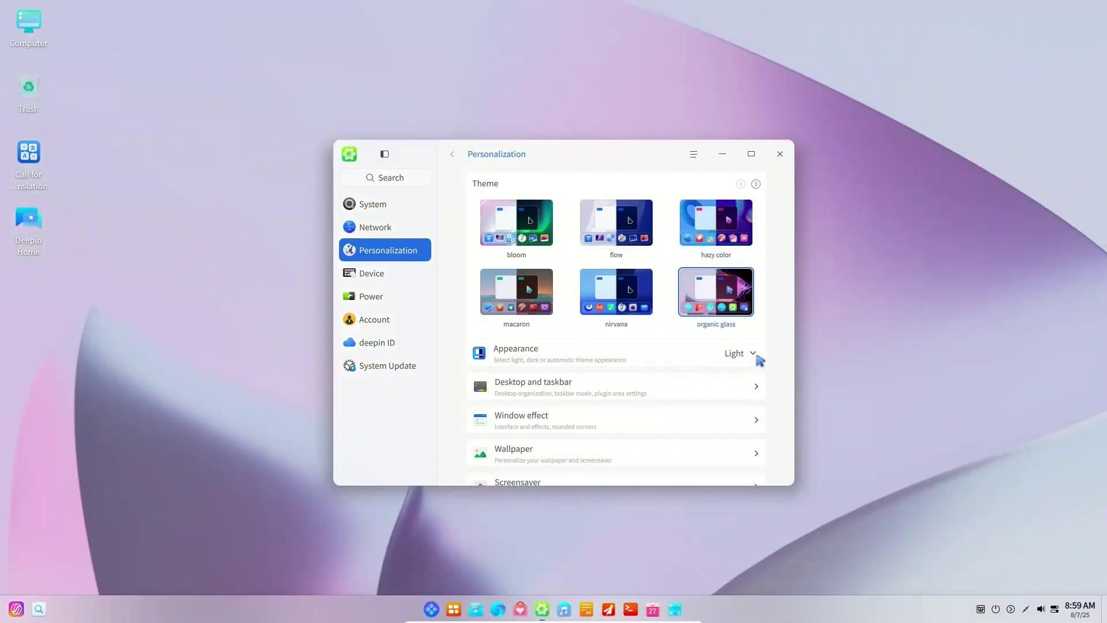
left_click(649, 310)
left_click(525, 291)
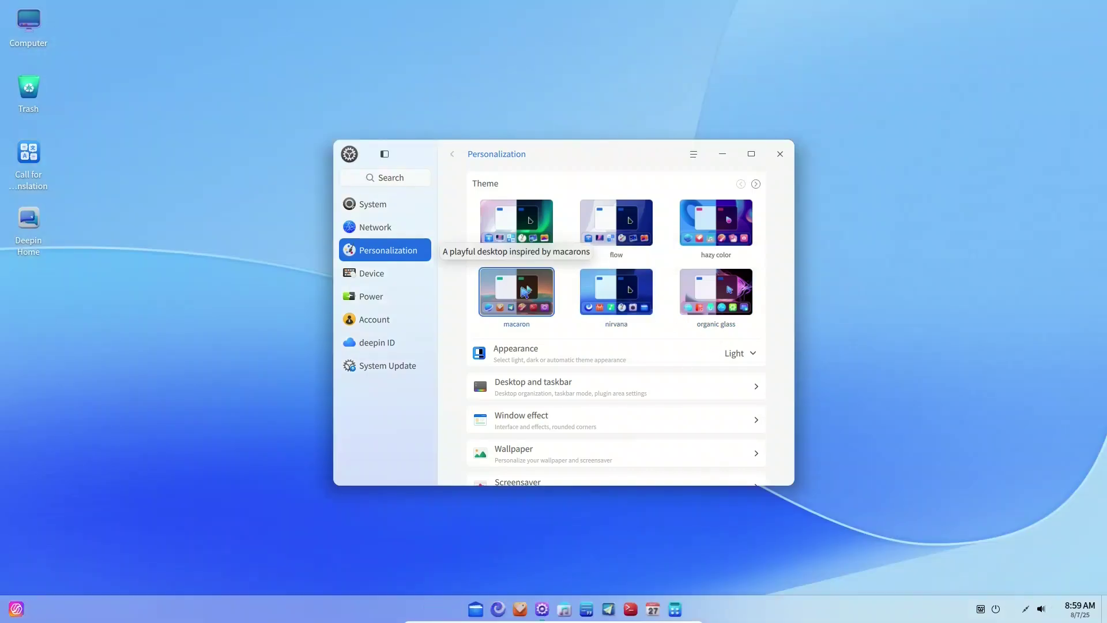
left_click(717, 233)
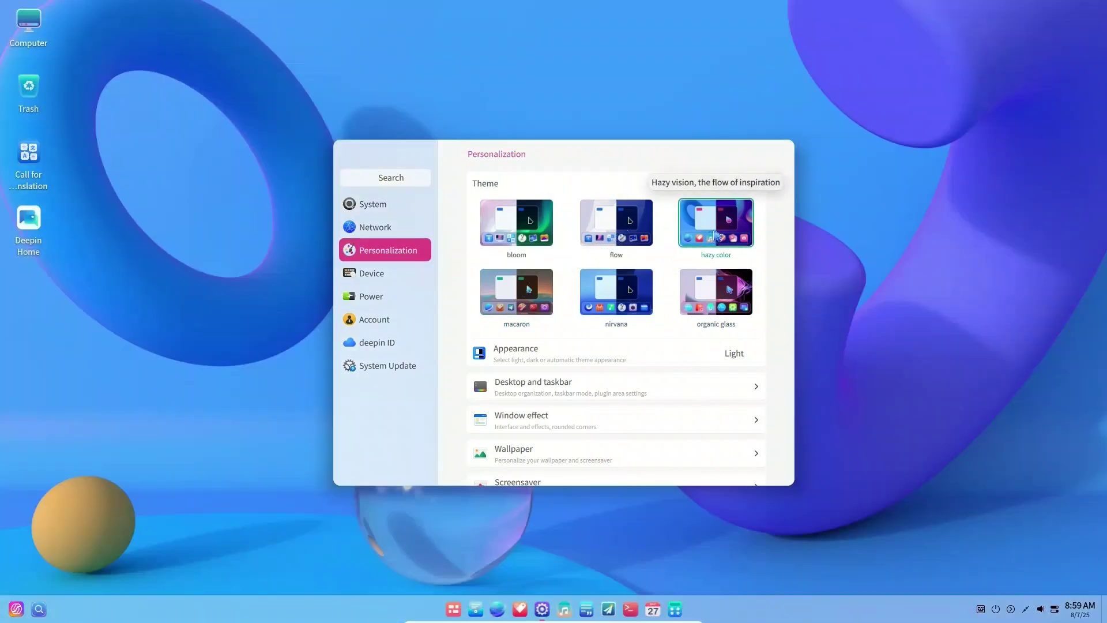
left_click(516, 222)
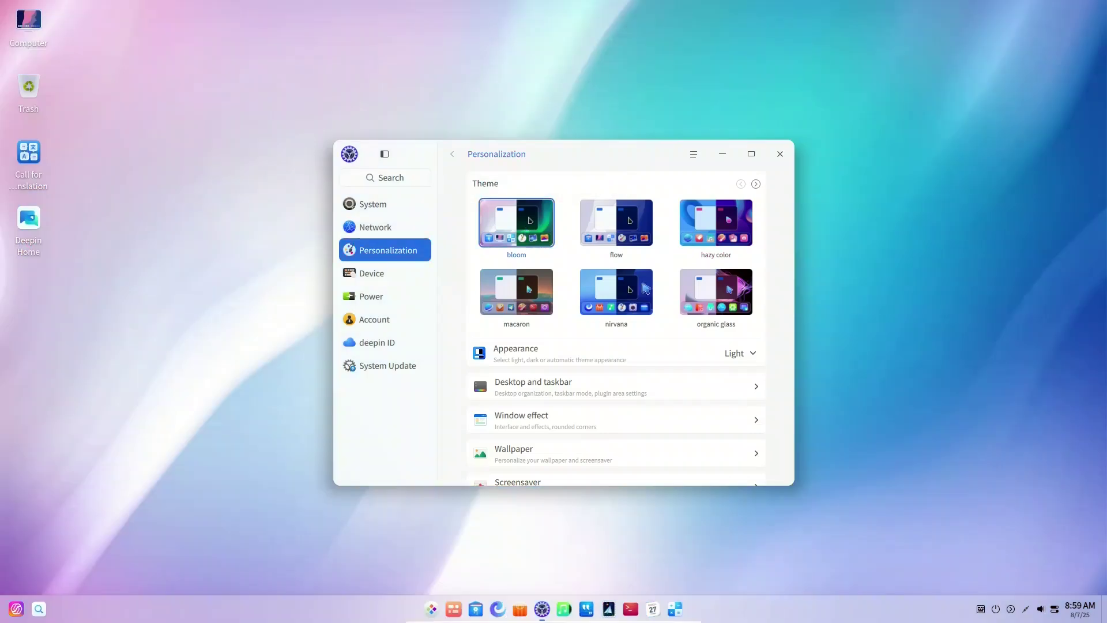
left_click(757, 393)
Step: Toggle the dock between Classic and Centered Mode, adjust its size, and lock then unlock it
left_click(520, 240)
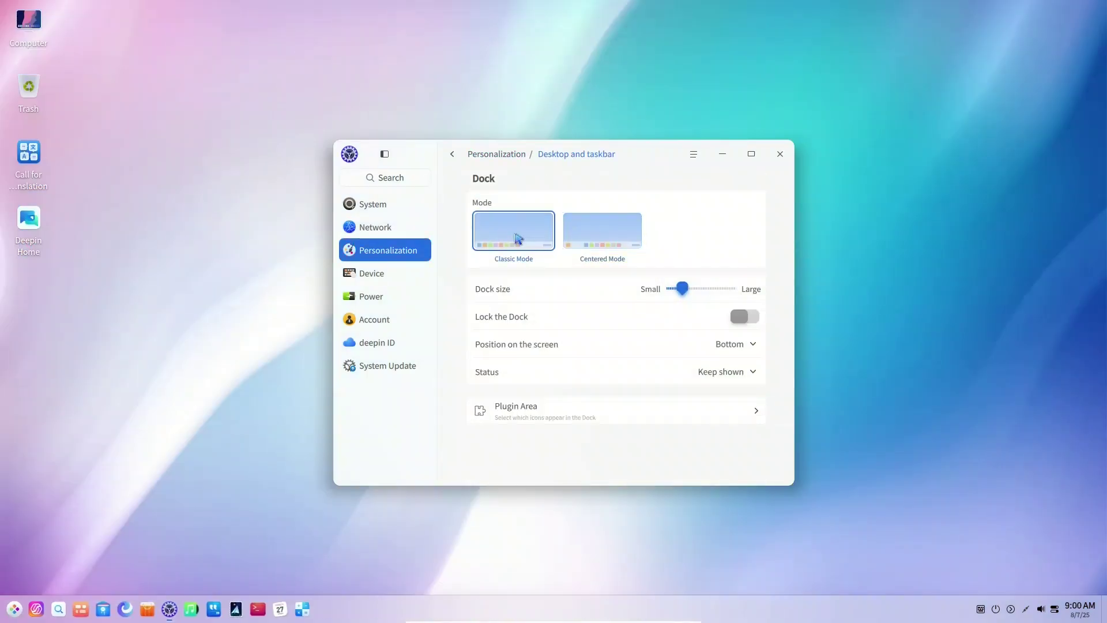
left_click(592, 237)
mouse_move(682, 288)
left_mouse_down()
mouse_move(749, 292)
mouse_move(683, 293)
left_mouse_up()
left_click(743, 321)
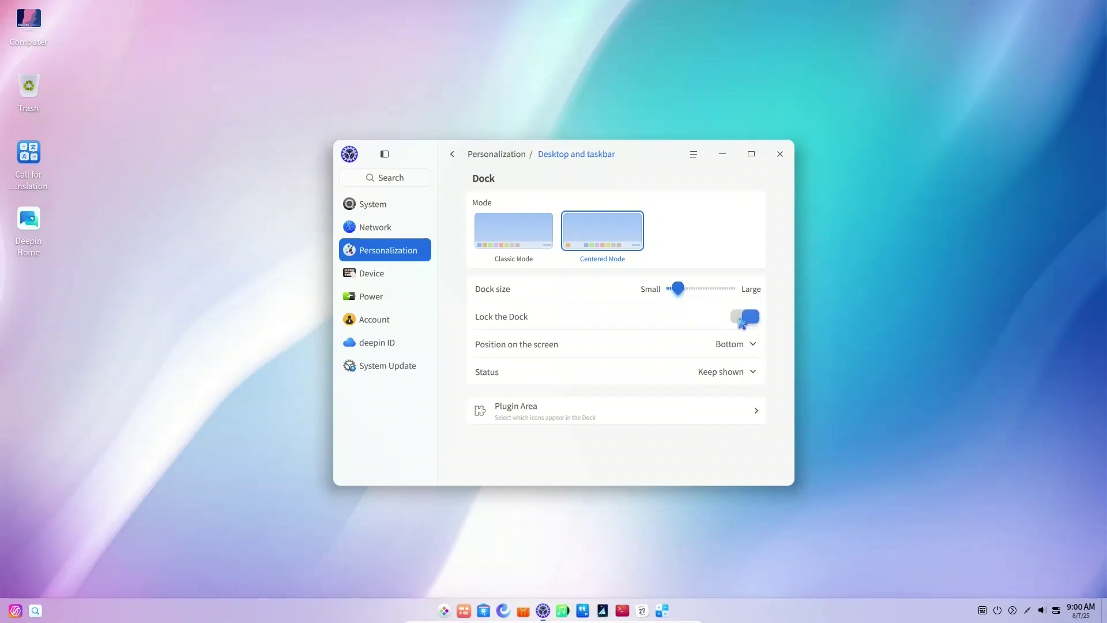
left_click(744, 319)
Step: Move the dock to the top and back to the bottom, then browse the dock plugin list
left_click(751, 344)
left_click(670, 349)
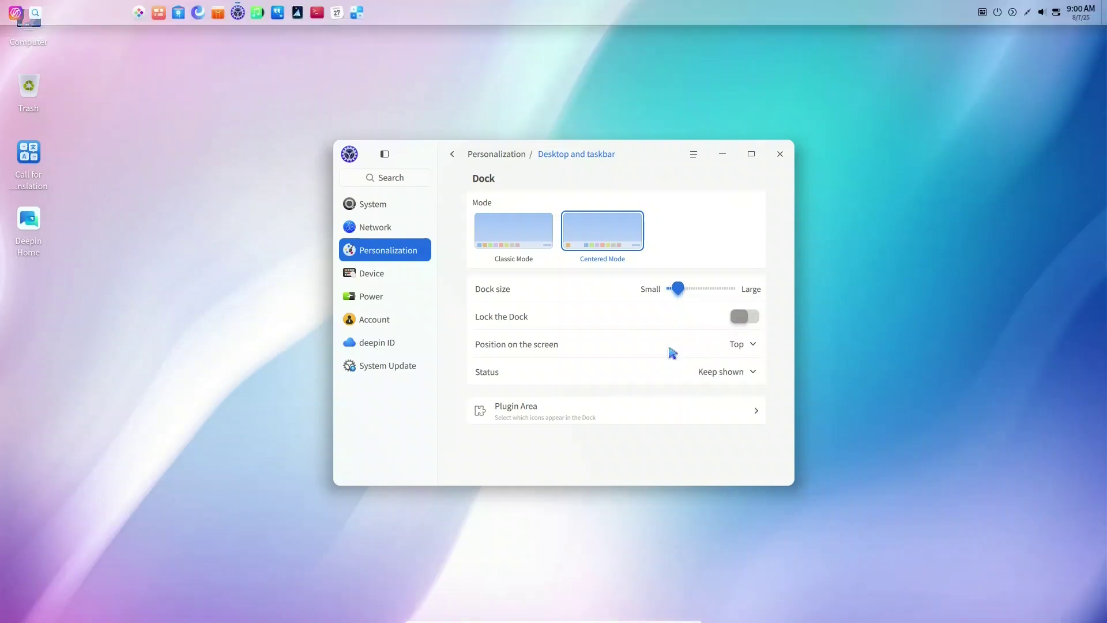
left_click(755, 345)
left_click(693, 369)
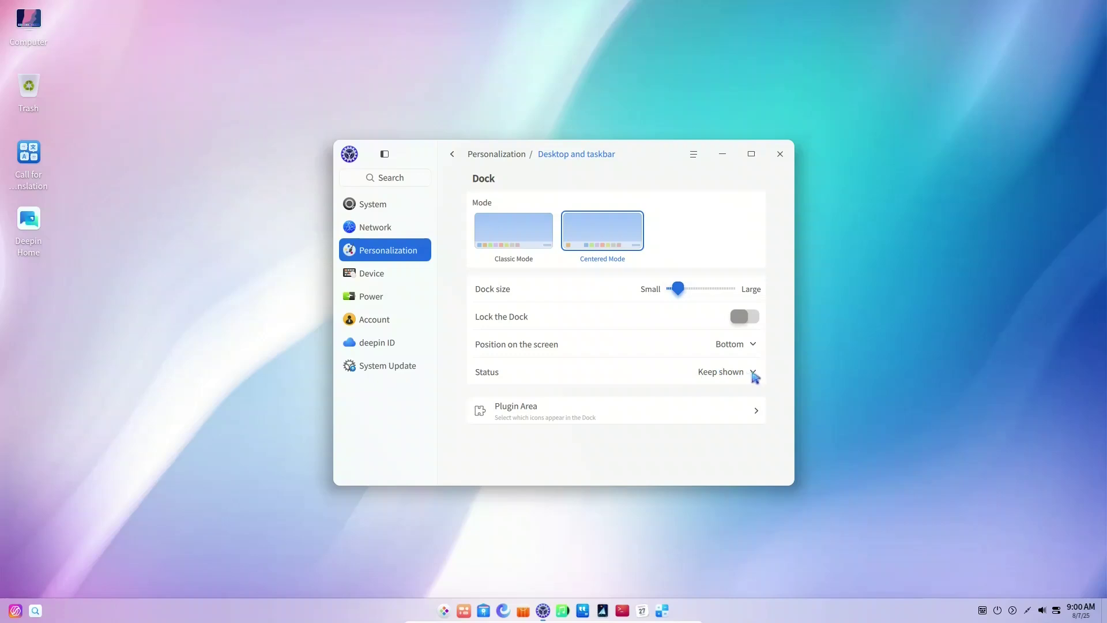
left_click(711, 413)
scroll(675, 335, "down", 3)
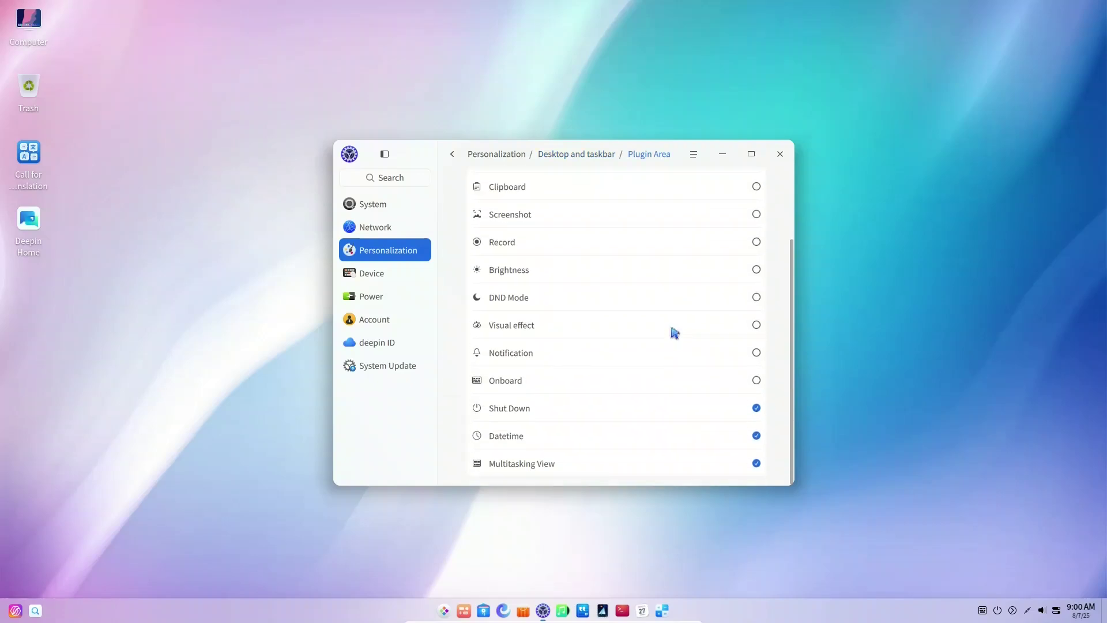
scroll(674, 332, "up", 3)
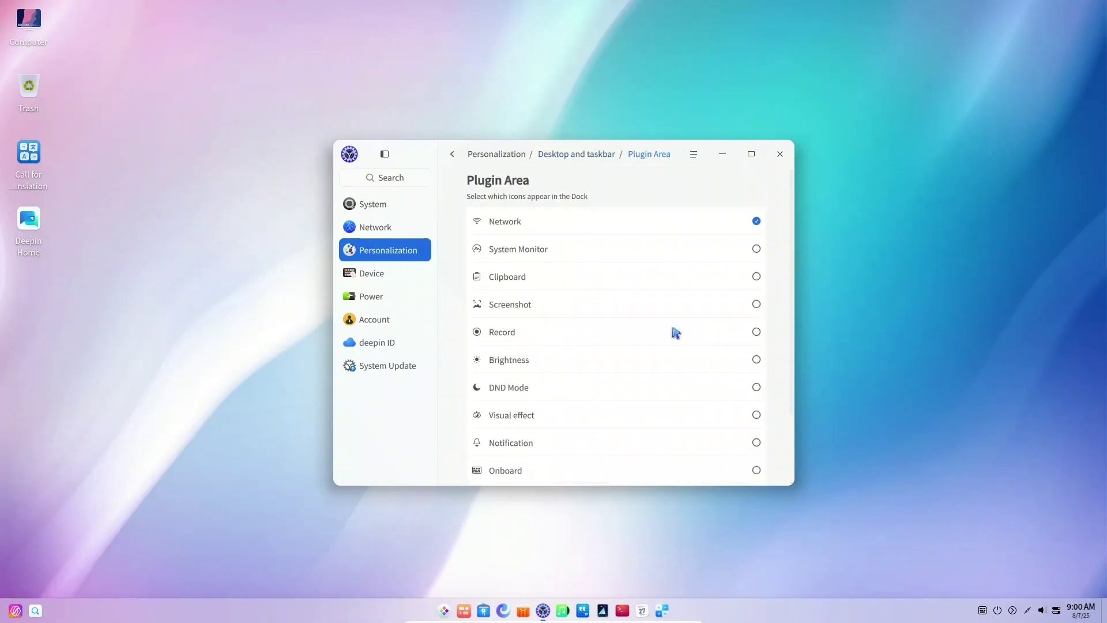
left_click(558, 156)
Step: In Window effect, cycle through Optimal Performance and Balance back to Best Visuals
left_click(495, 154)
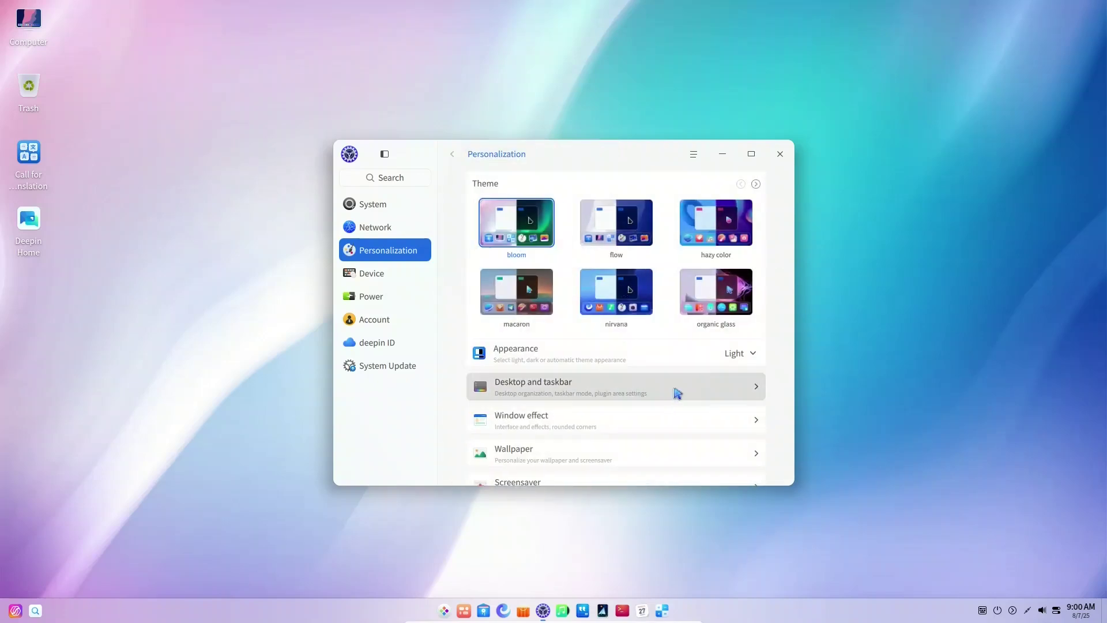
left_click(758, 427)
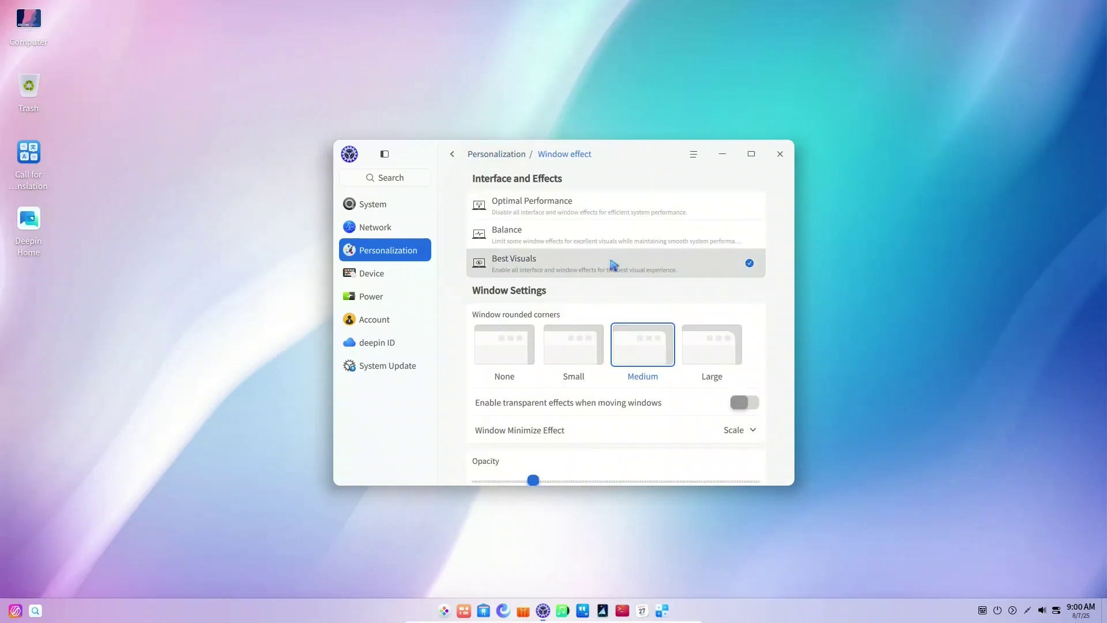
left_click(552, 213)
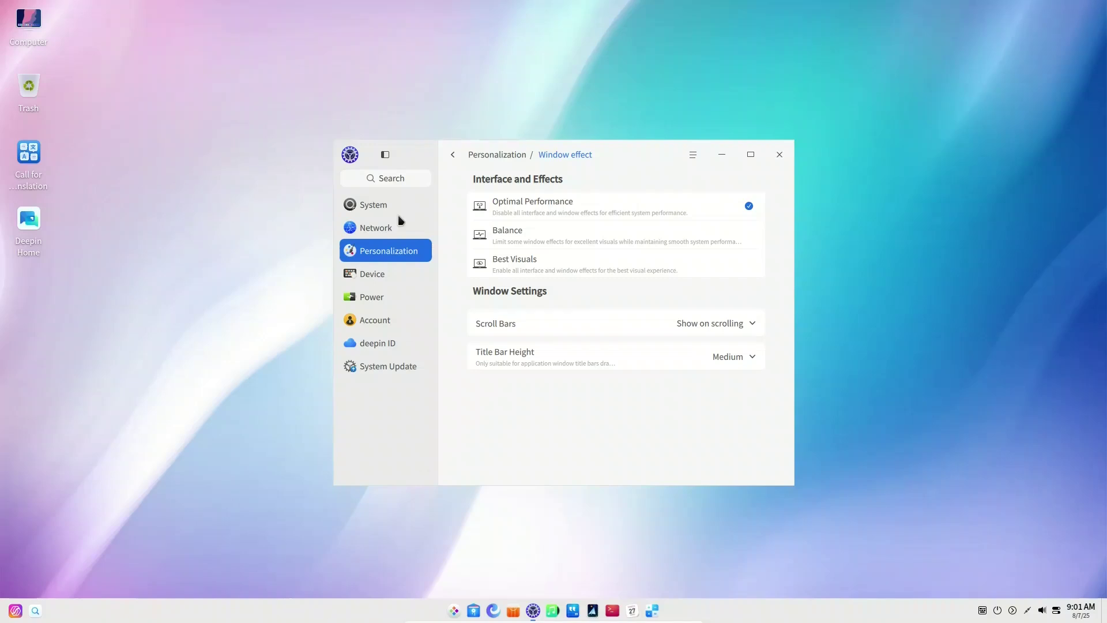
left_click(593, 239)
left_click(580, 261)
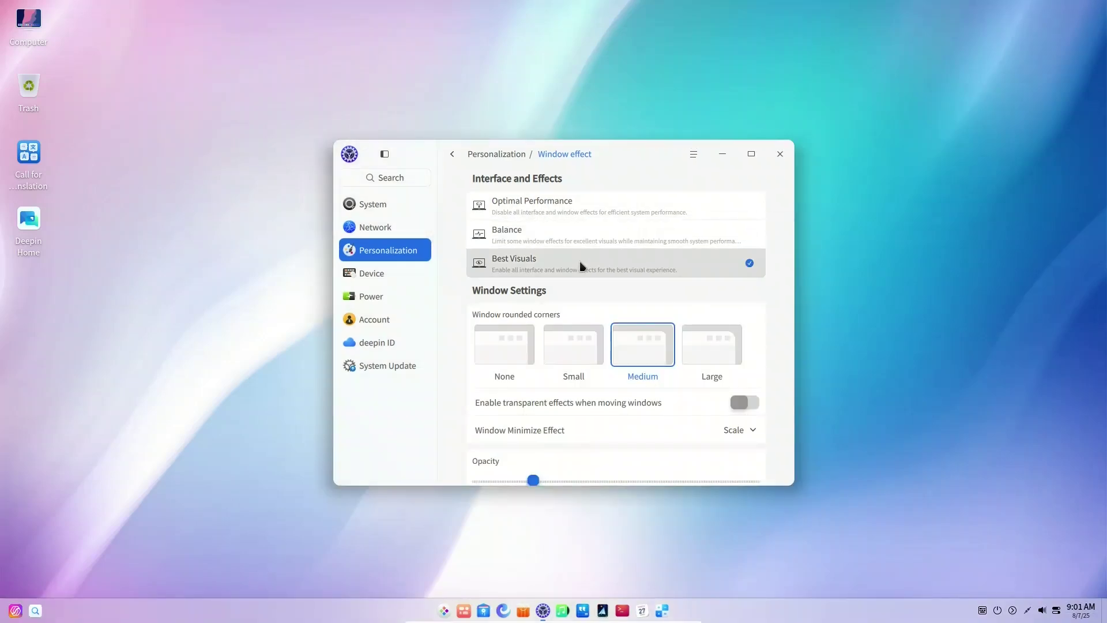
Step: Try no, small, medium and large window corners, settling on medium
left_click(507, 350)
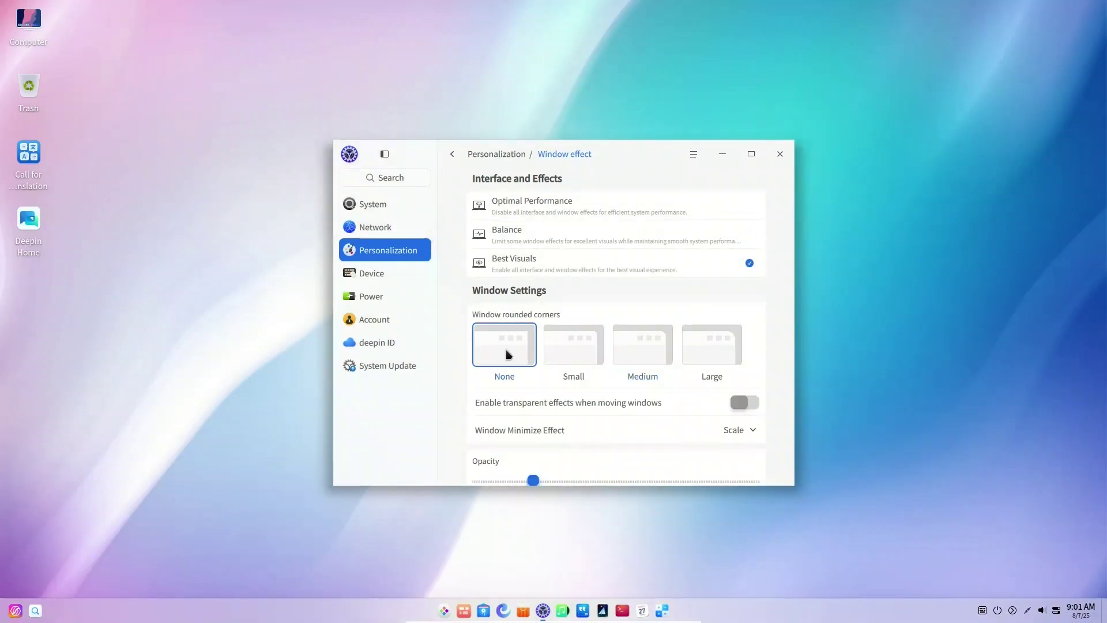
left_click(568, 355)
left_click(648, 356)
left_click(709, 360)
left_click(643, 360)
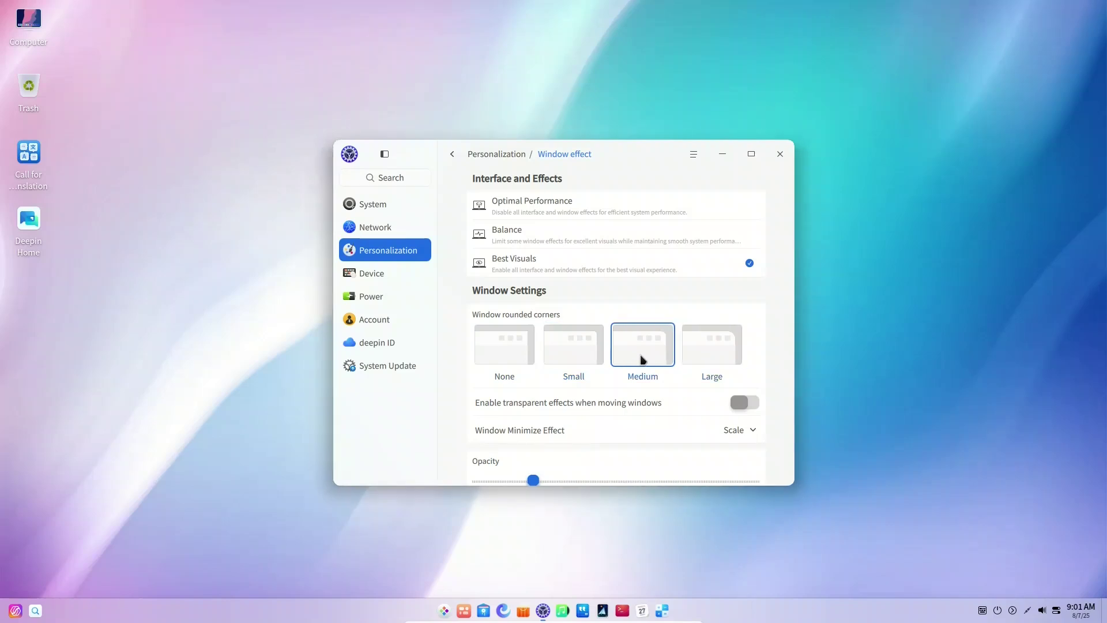
Step: Turn on transparency while moving windows, raise the opacity, and return to Personalization
left_click(751, 406)
mouse_move(601, 152)
left_mouse_down()
mouse_move(462, 128)
mouse_move(599, 149)
left_mouse_up()
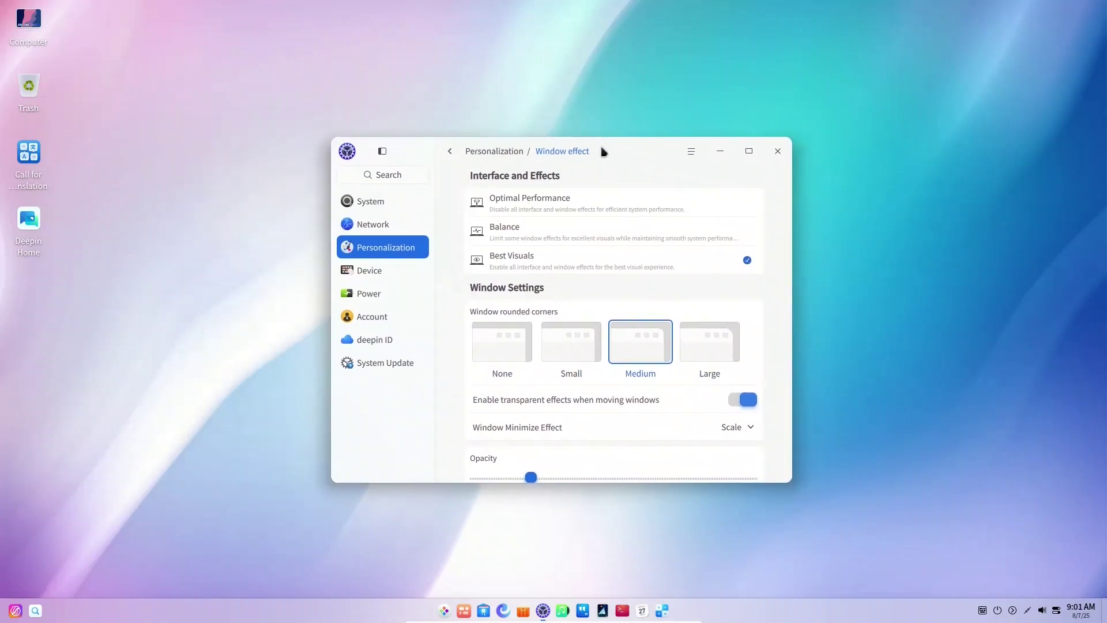
scroll(651, 482, "down", 3)
left_click(755, 464)
left_click_drag(759, 467, 569, 452)
left_click(722, 152)
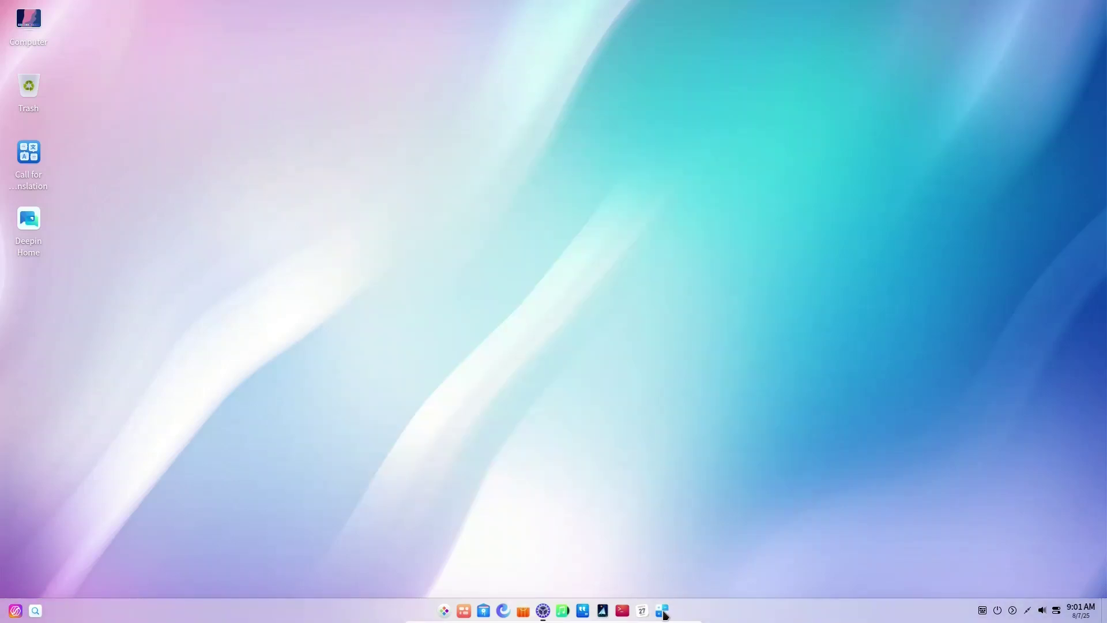
left_click(543, 611)
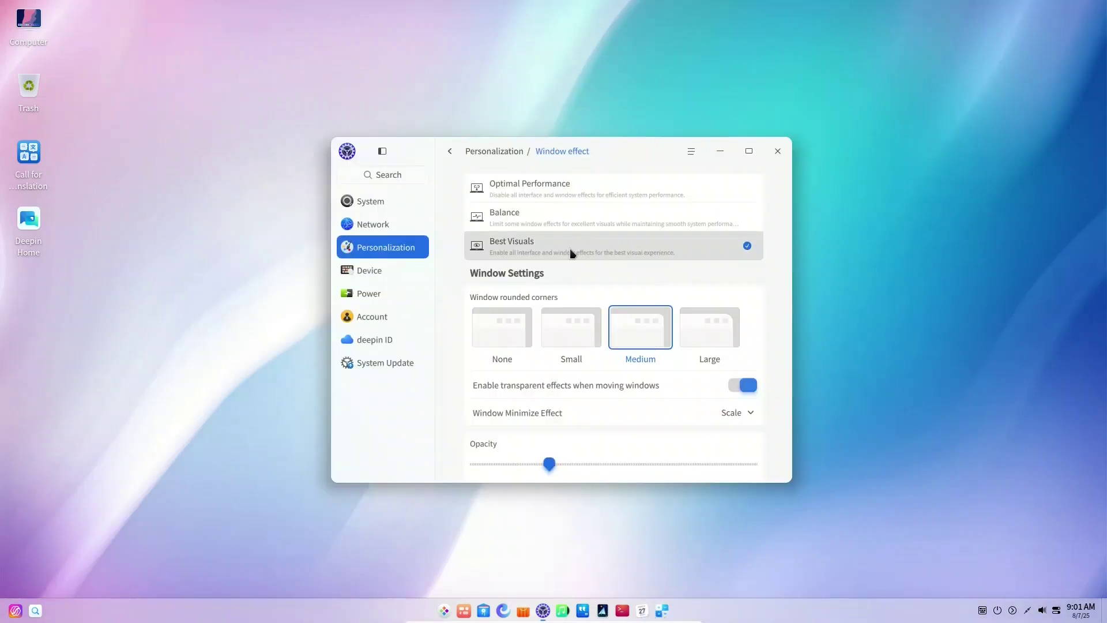
left_click(494, 151)
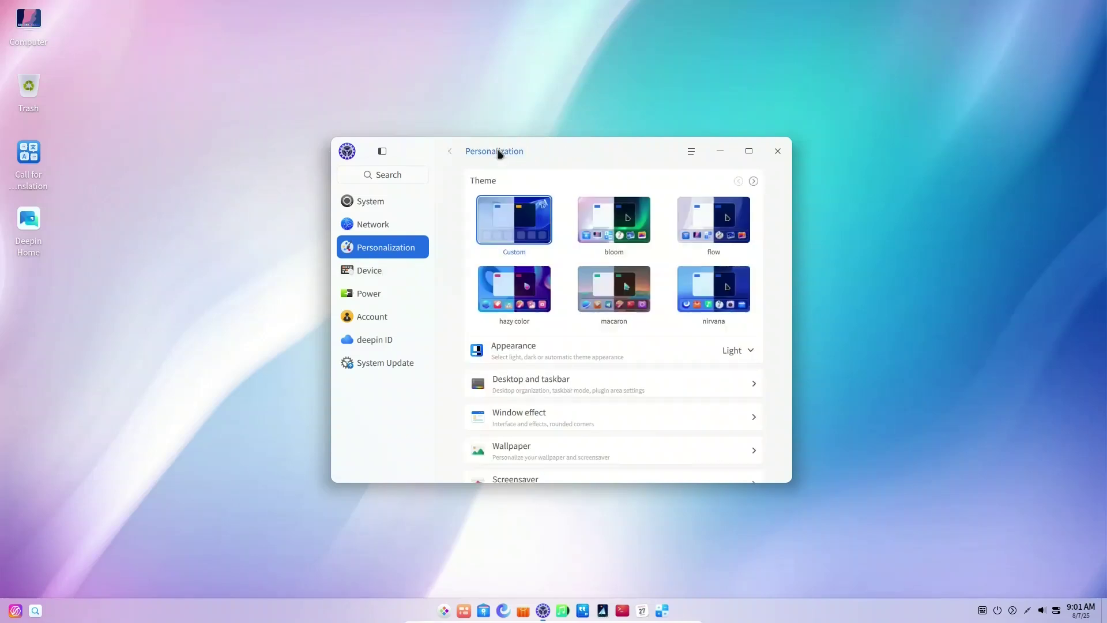
Step: Set the desktop background to the light-blue deepin wallpaper from all system wallpapers
left_click(705, 453)
scroll(647, 350, "down", 2)
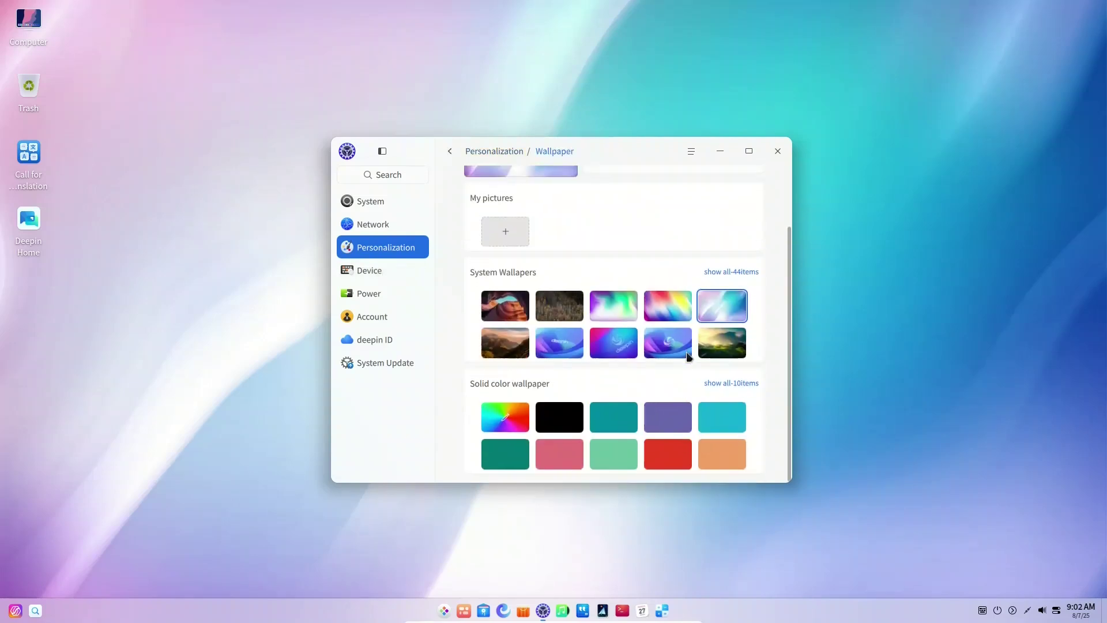
left_click(731, 272)
scroll(692, 374, "down", 5)
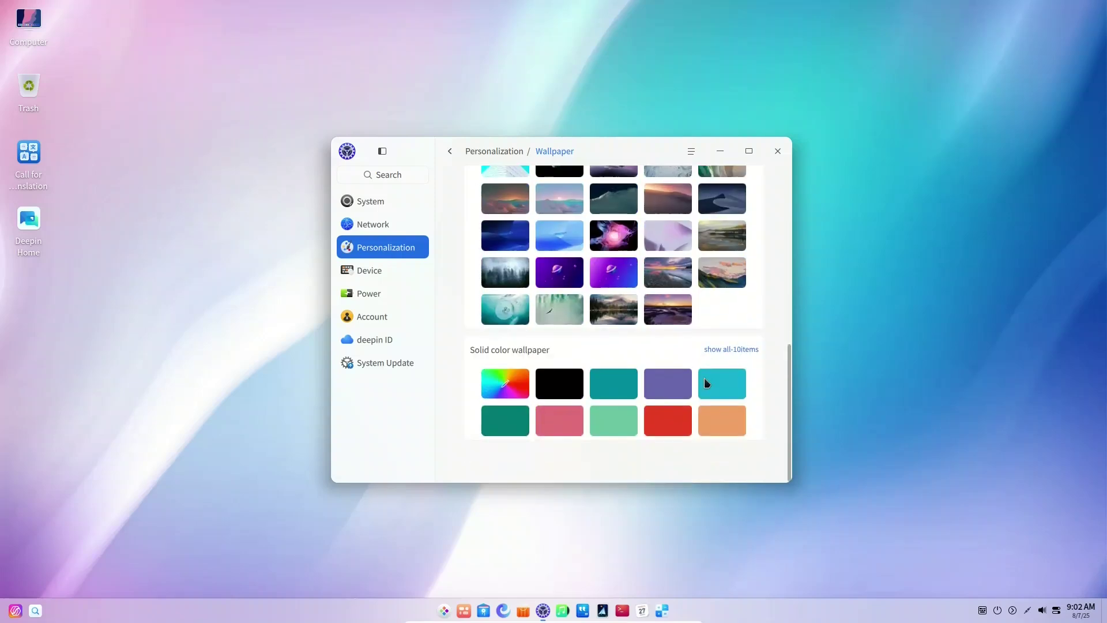
left_click(560, 311)
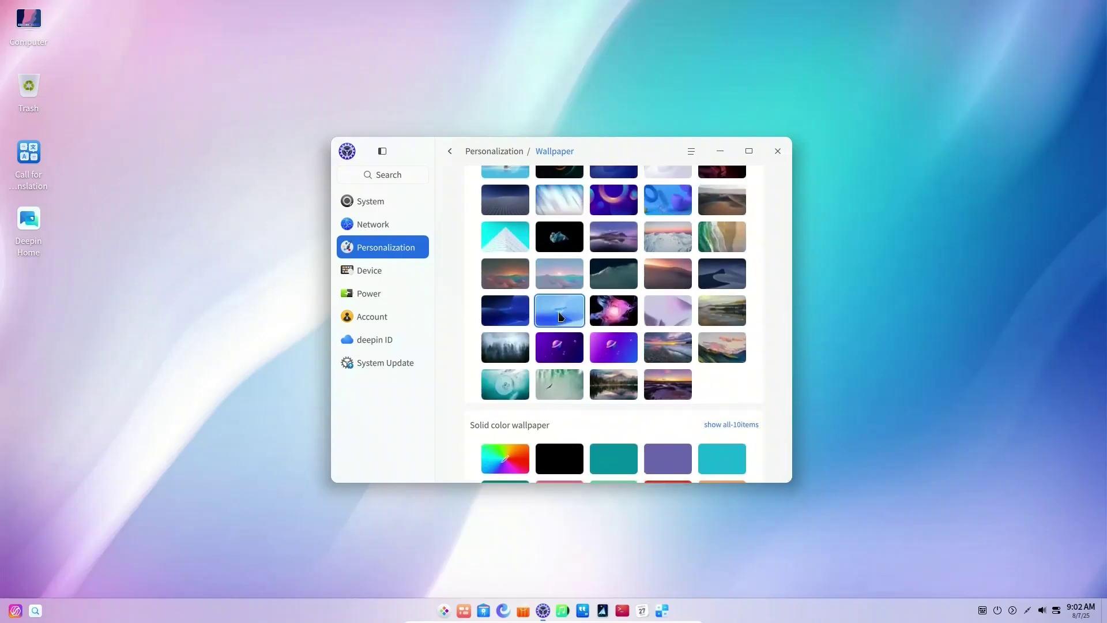
Step: Glance at the screensaver settings and return to the Personalization page
left_click(466, 152)
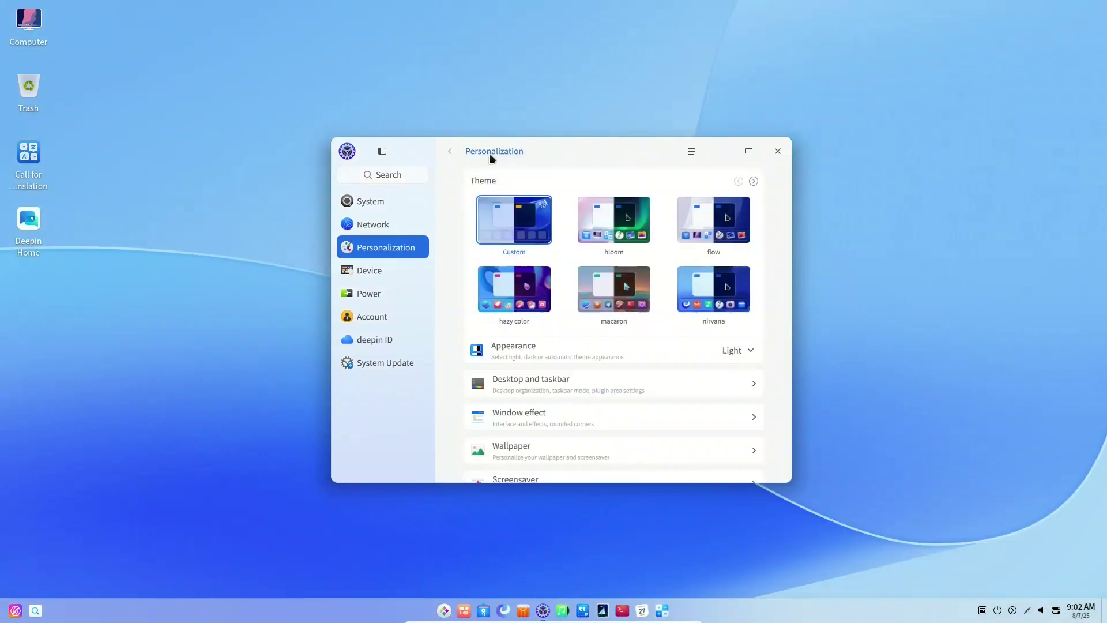
scroll(641, 404, "down", 2)
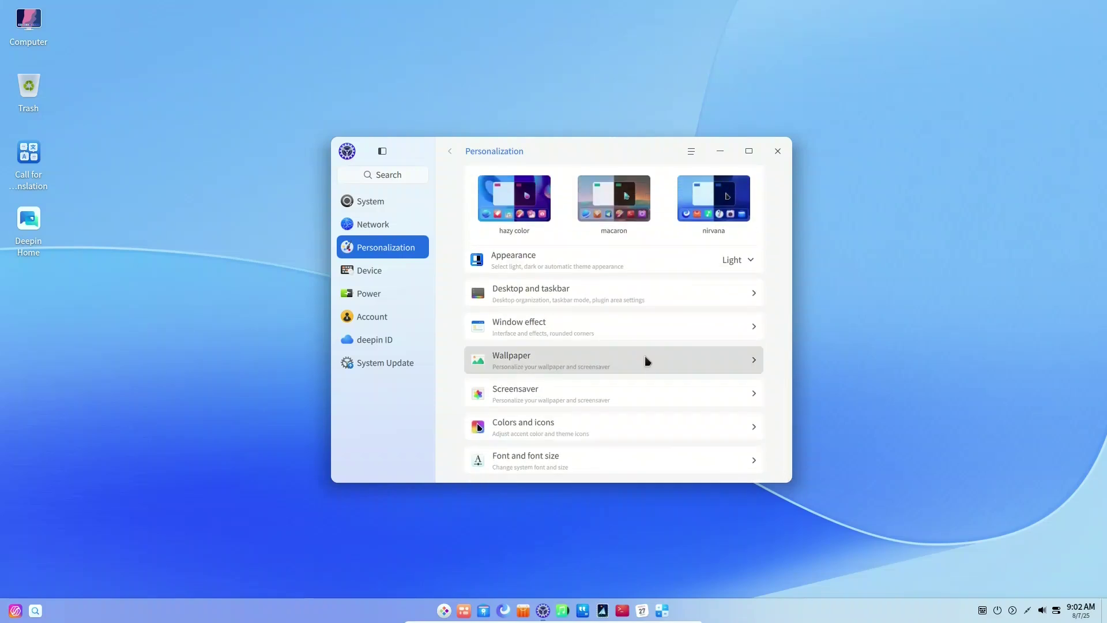
left_click(653, 390)
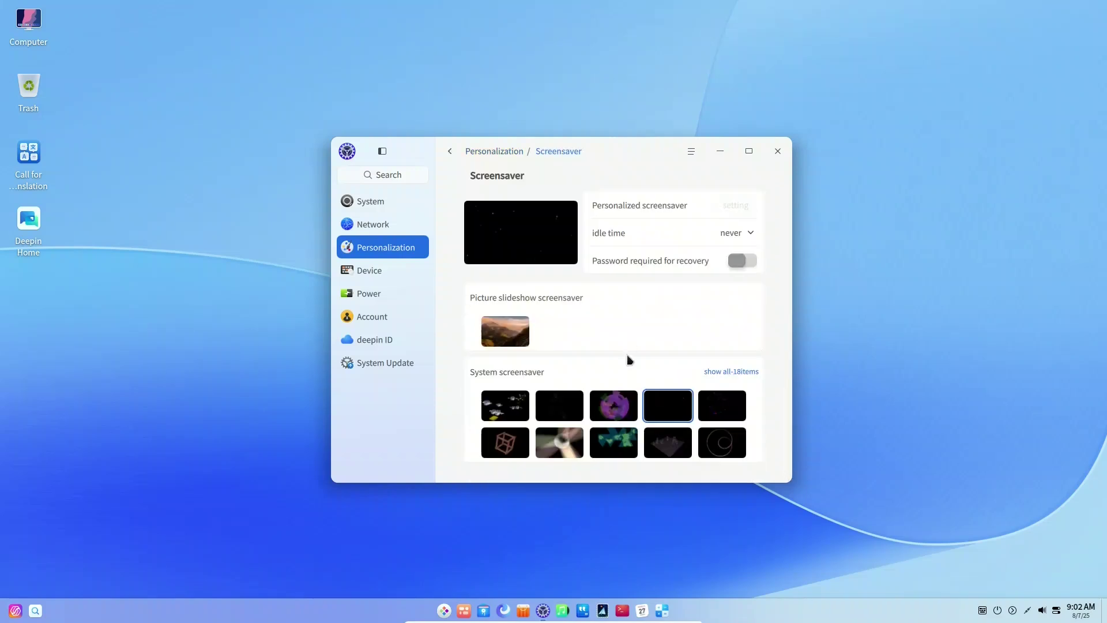
left_click(494, 151)
scroll(628, 388, "down", 2)
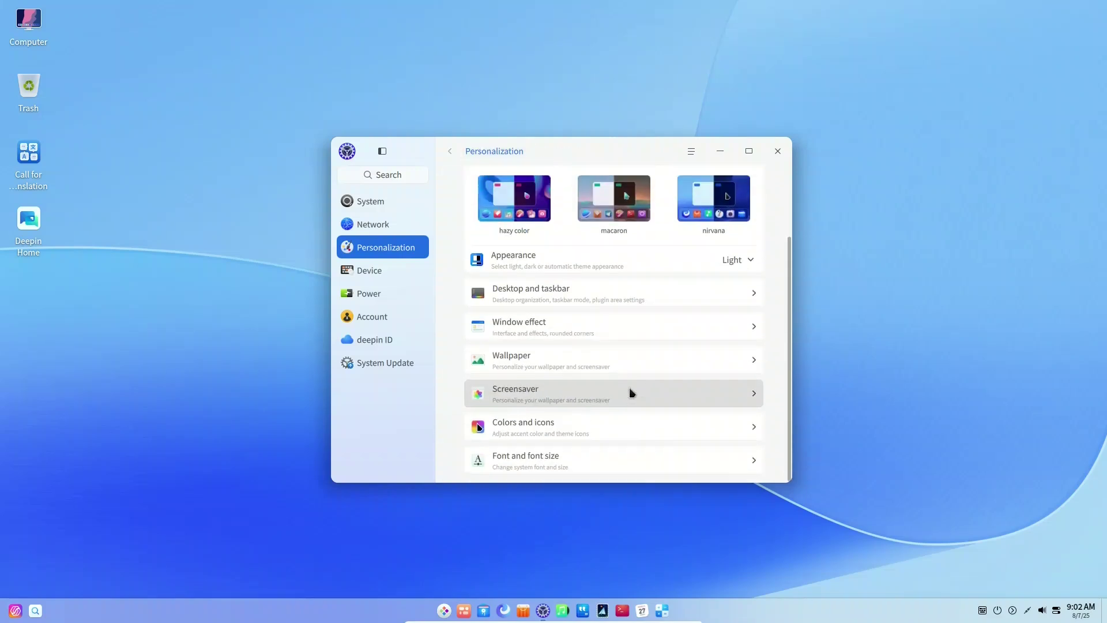
Step: Cycle the accent colour through pink, orange, yellow, green, teal, indigo, purple and grey, ending on blue
left_click(635, 426)
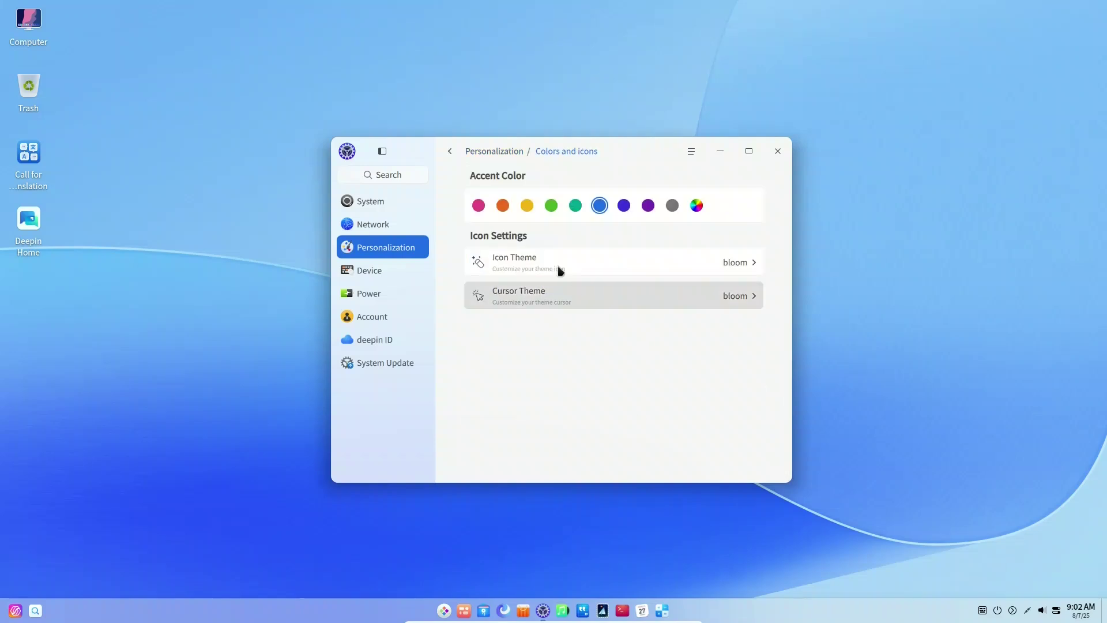
left_click(480, 208)
left_click(503, 207)
left_click(527, 208)
left_click(551, 208)
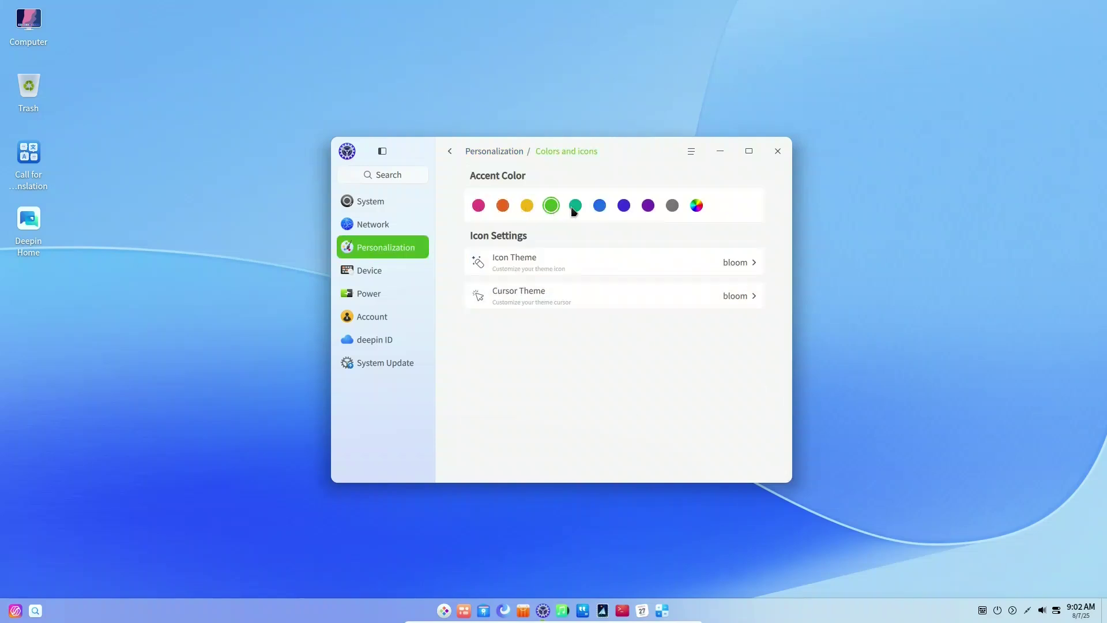
left_click(576, 208)
left_click(599, 208)
left_click(624, 208)
left_click(649, 207)
left_click(673, 207)
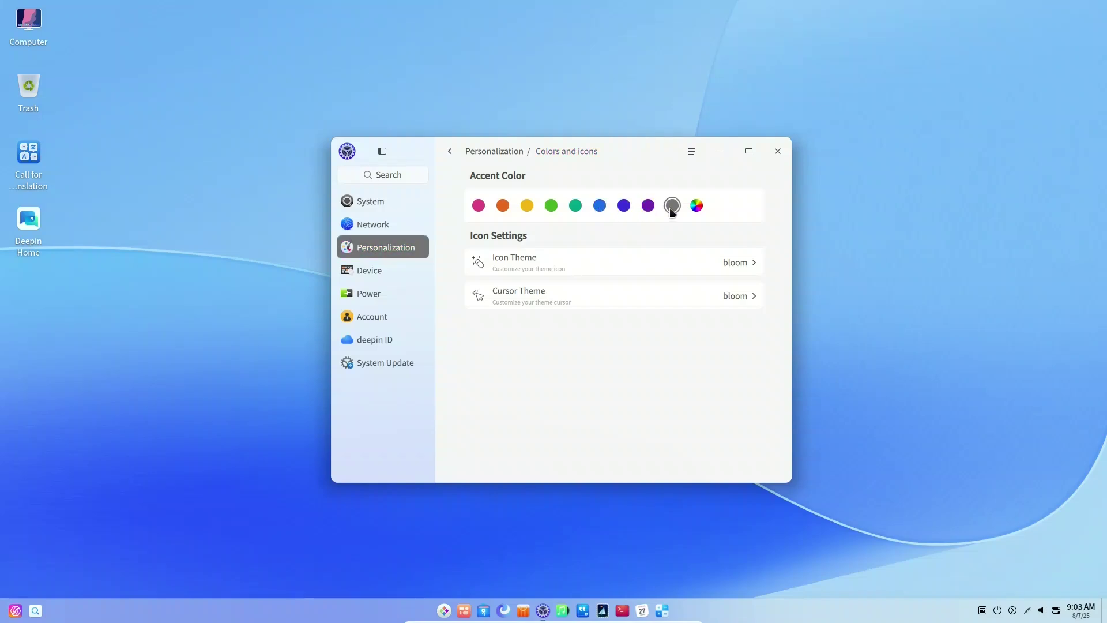
left_click(599, 207)
Step: Try hazy color, macaron and square icon themes, then apply organic glass
left_click(715, 263)
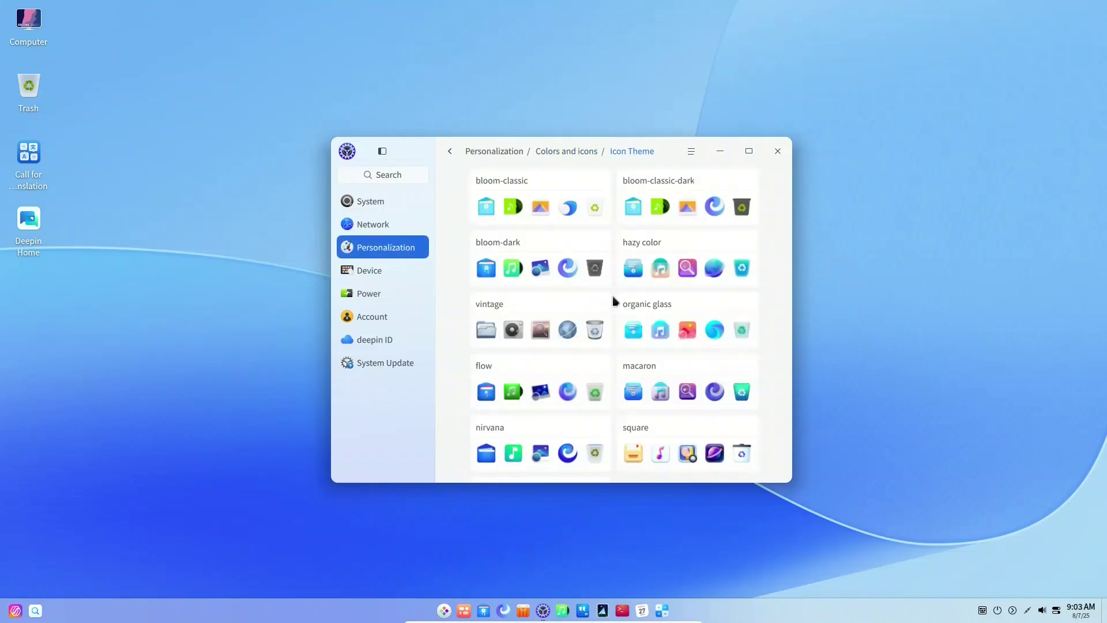
left_click(683, 280)
left_click(663, 335)
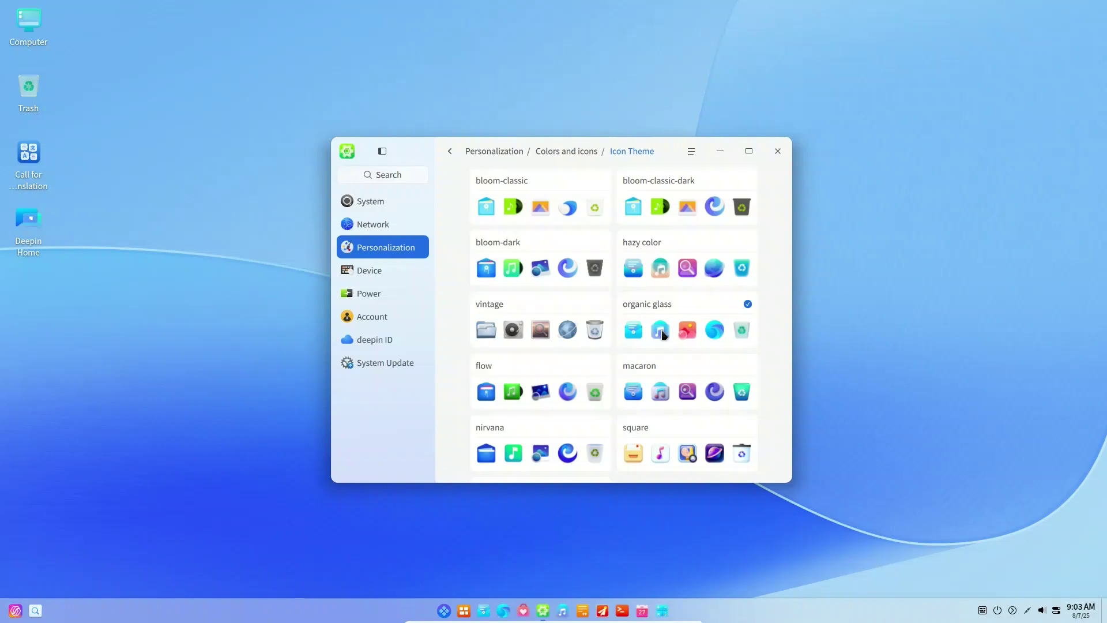
left_click(676, 392)
left_click(659, 448)
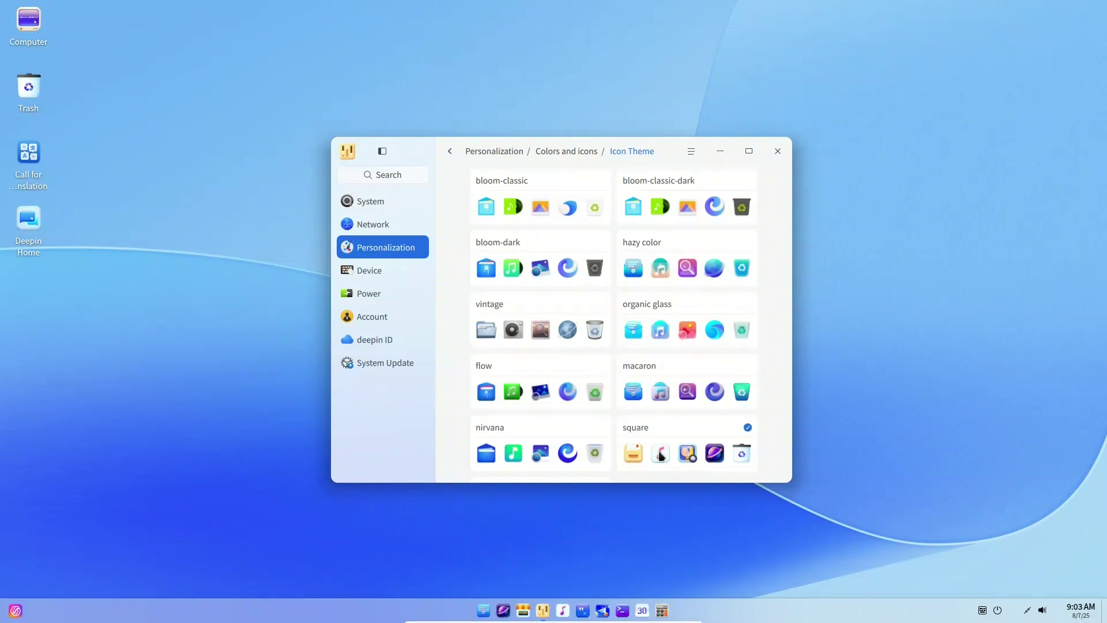
left_click(658, 333)
Step: Look over the cursor theme choices and return to the main Personalization list
left_click(567, 152)
left_click(596, 299)
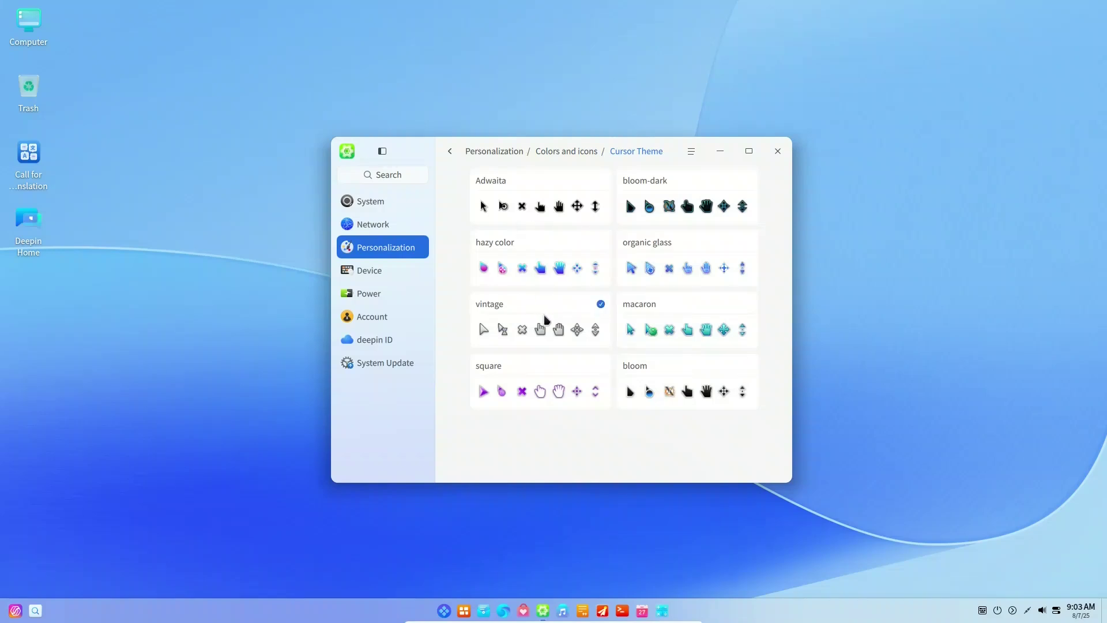
left_click(562, 152)
left_click(508, 151)
scroll(628, 413, "down", 3)
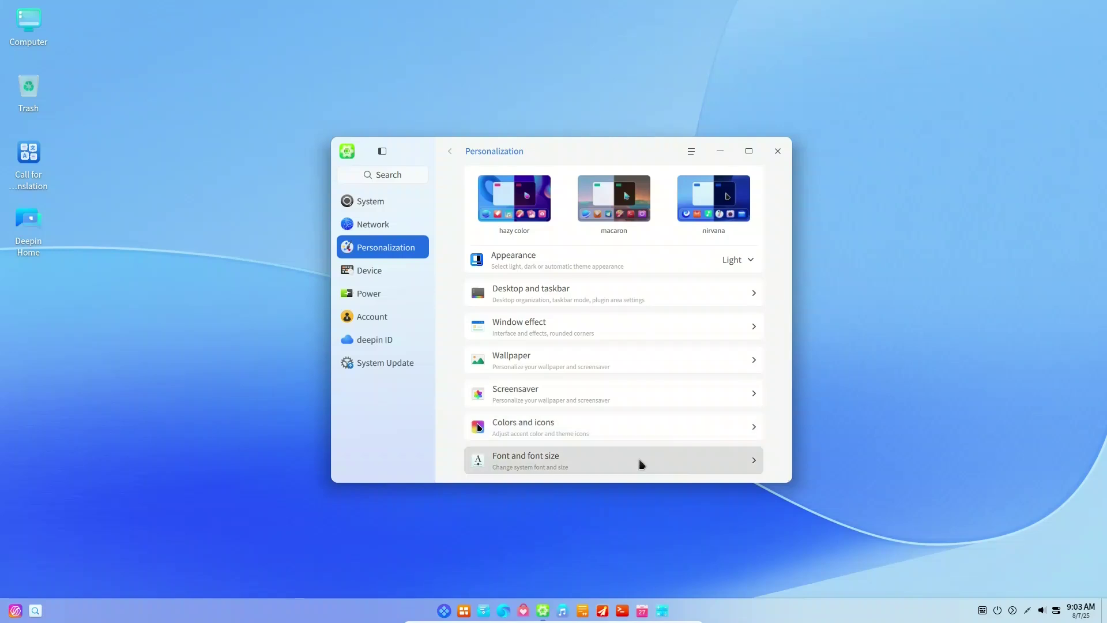
Step: Check the standard and monospaced font lists without changes, then head to Device settings
left_click(639, 461)
left_click(752, 276)
left_click(781, 260)
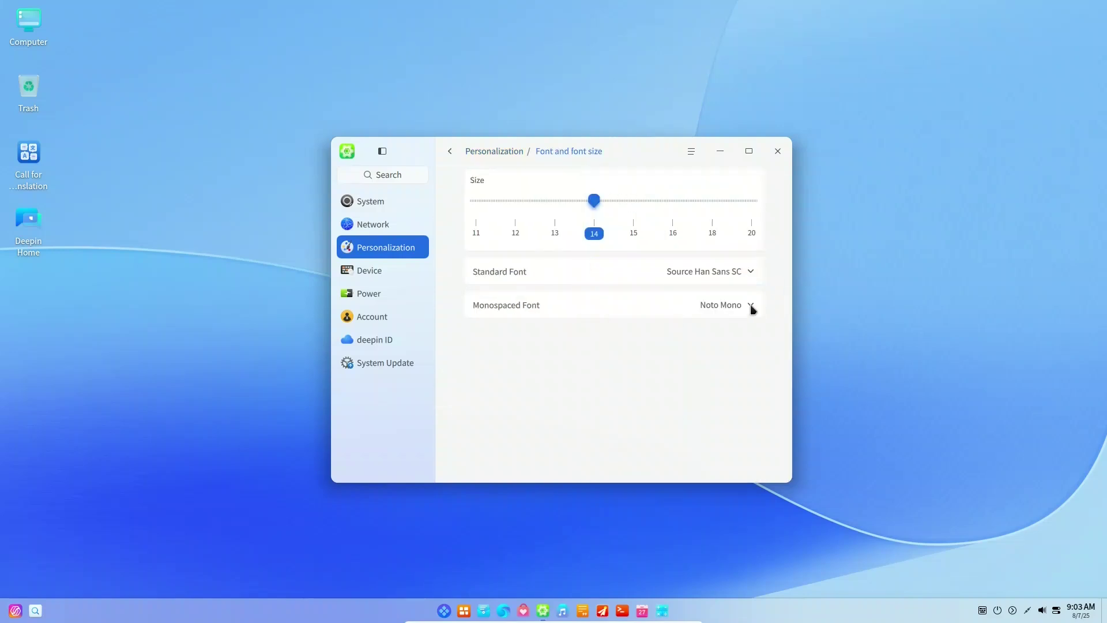
left_click(751, 310)
left_click(781, 301)
left_click(494, 151)
scroll(566, 336, "down", 3)
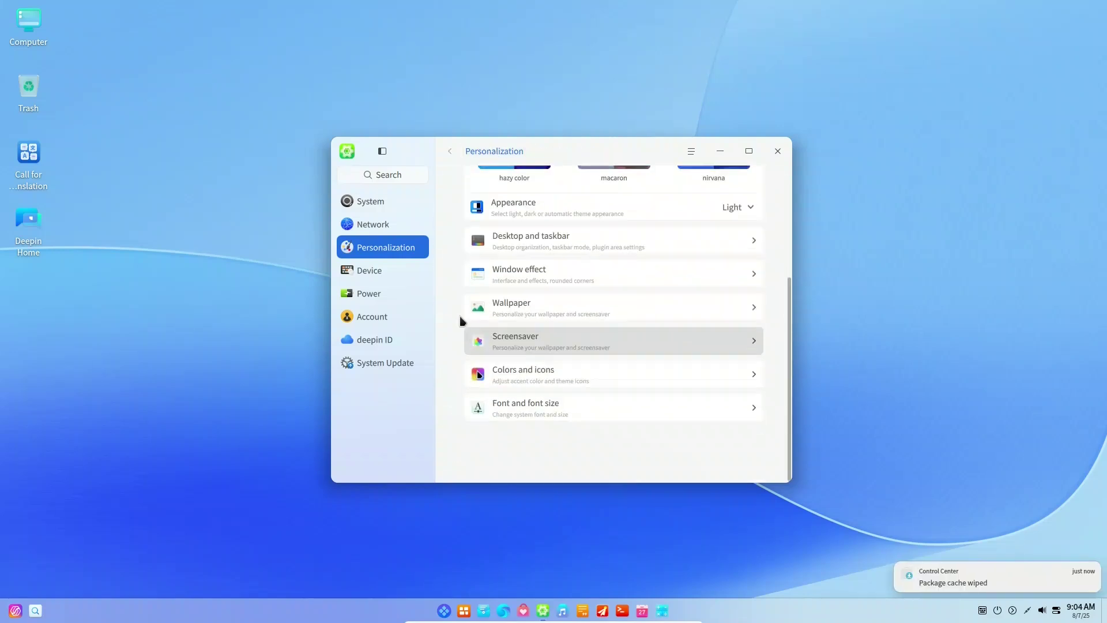
left_click(370, 270)
Step: Glance at the mouse and touchpad and keyboard settings under Device
left_click(593, 185)
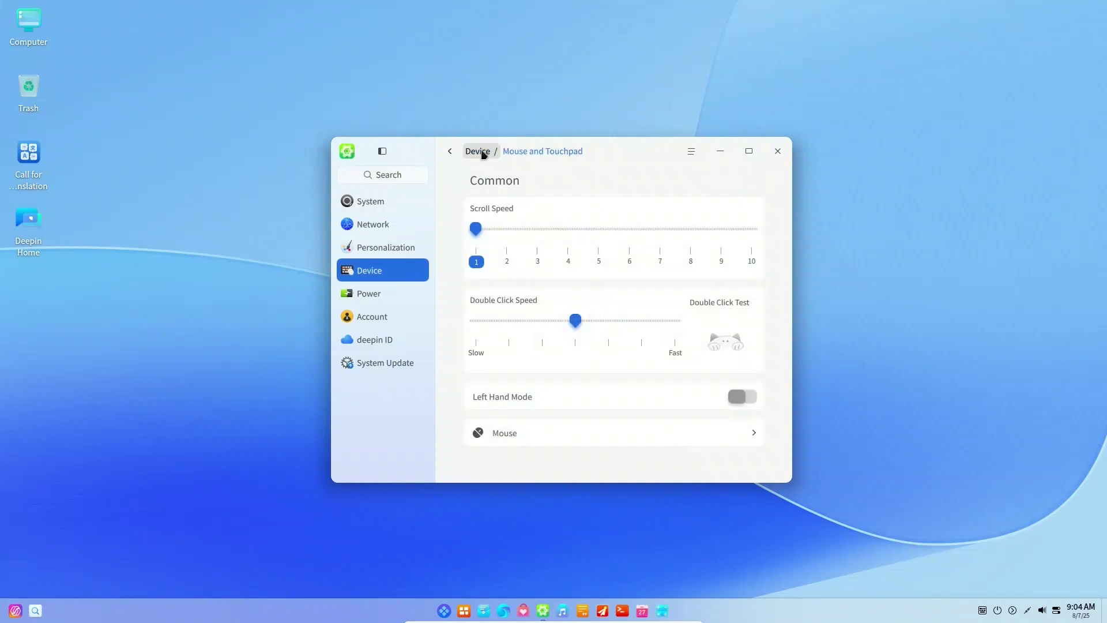
left_click(484, 152)
left_click(559, 217)
scroll(550, 383, "down", 3)
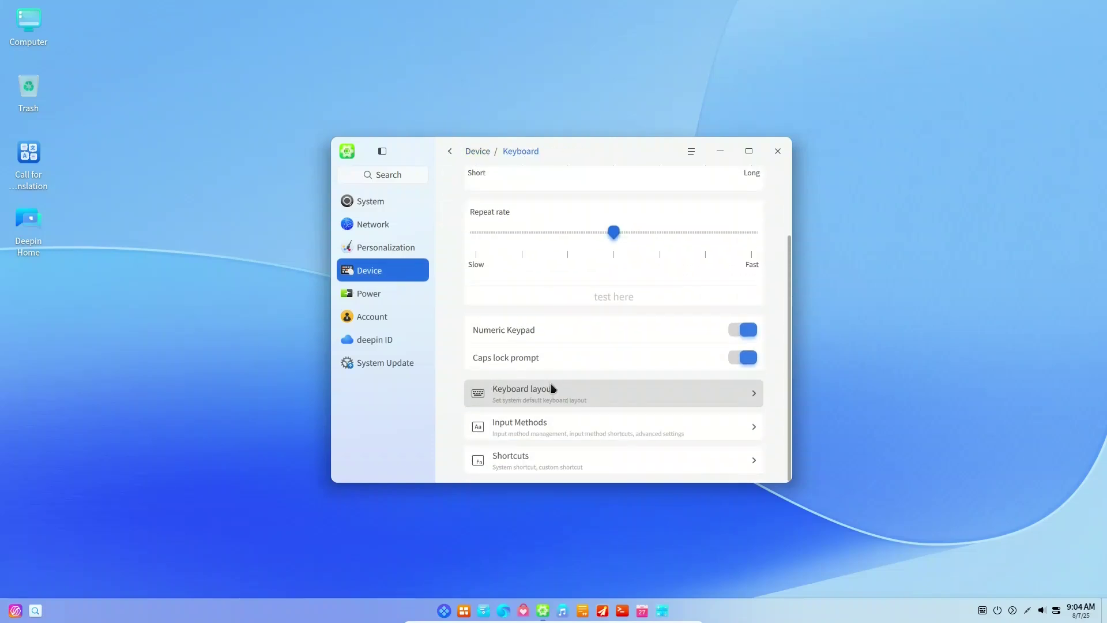
left_click(482, 152)
Step: Set the power plan to High Performance in Power > General
left_click(404, 293)
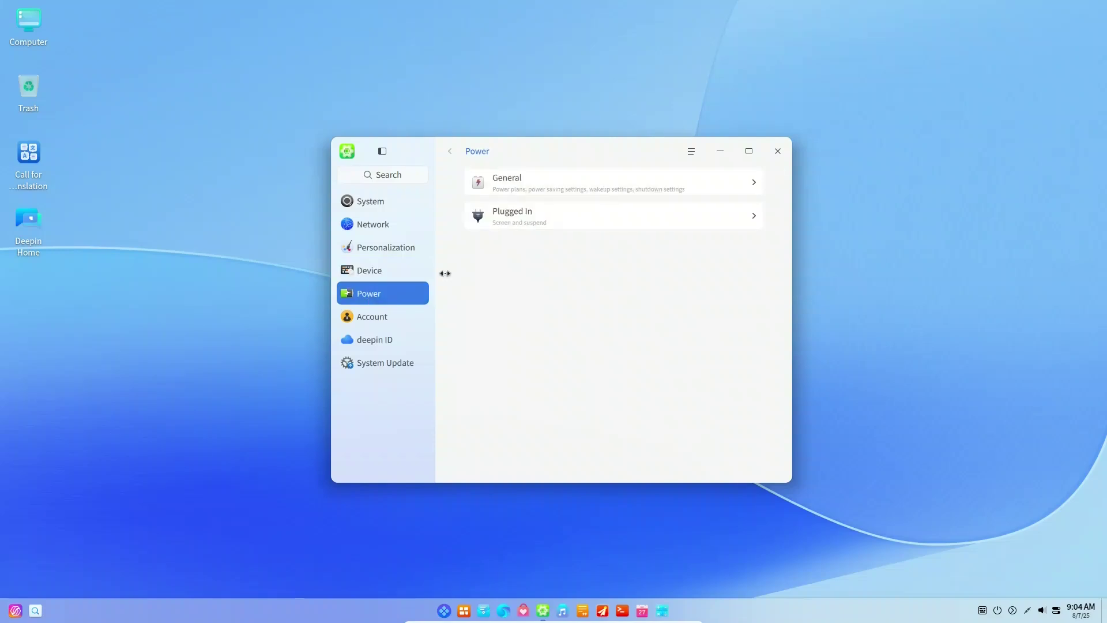
left_click(576, 183)
left_click(544, 205)
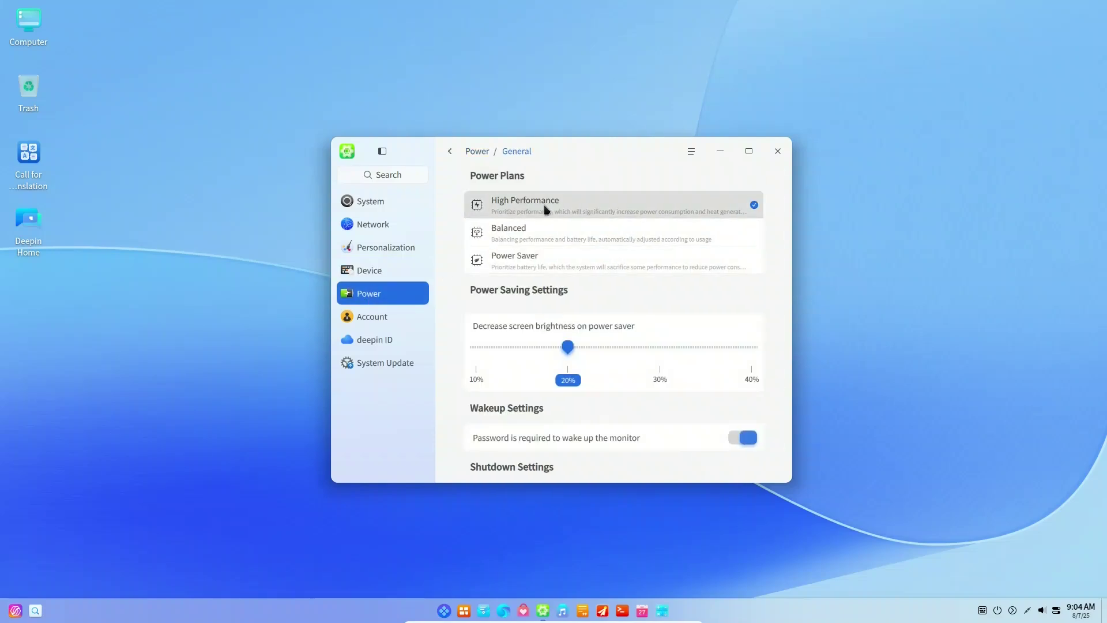
scroll(611, 449, "down", 1)
scroll(547, 392, "up", 1)
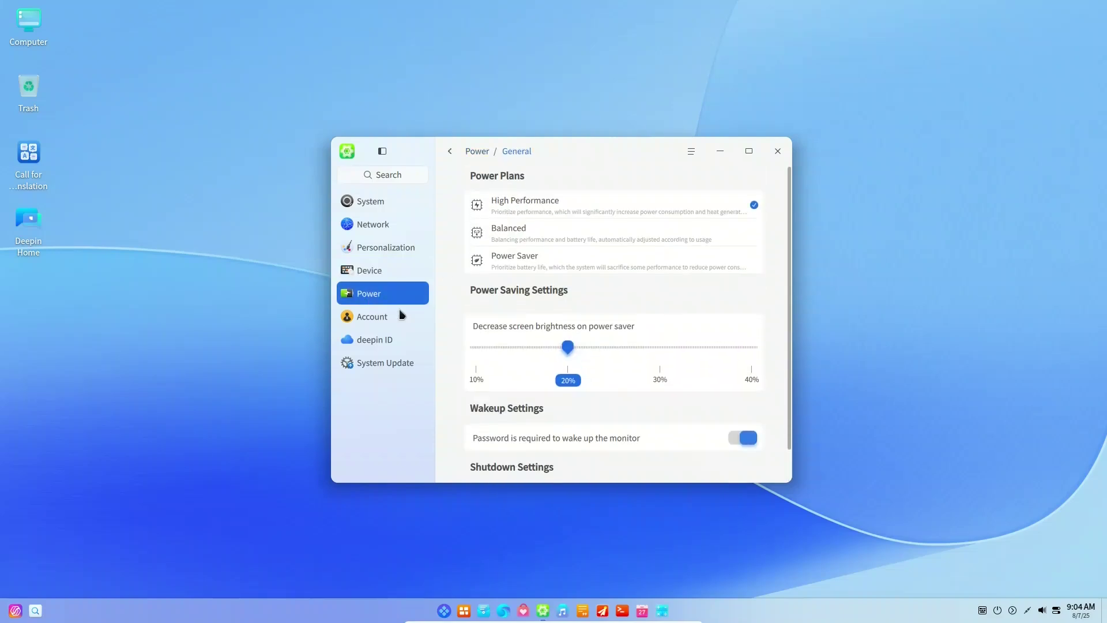
Step: Glance at the Account and deepin ID pages, then open System Update
left_click(400, 316)
scroll(651, 323, "down", 2)
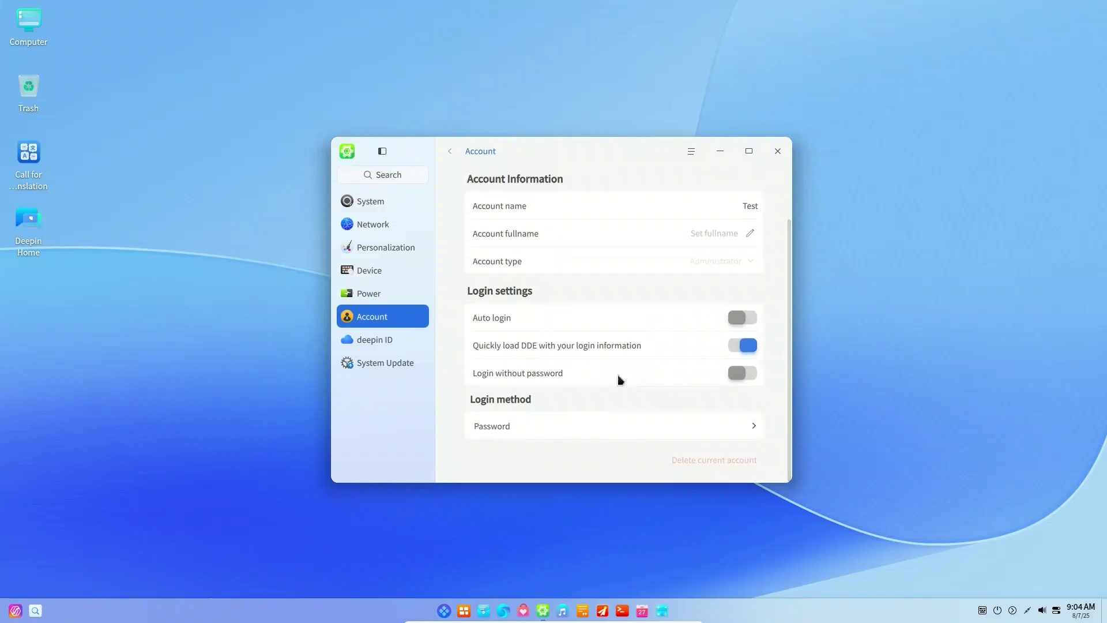
left_click(383, 338)
left_click(385, 363)
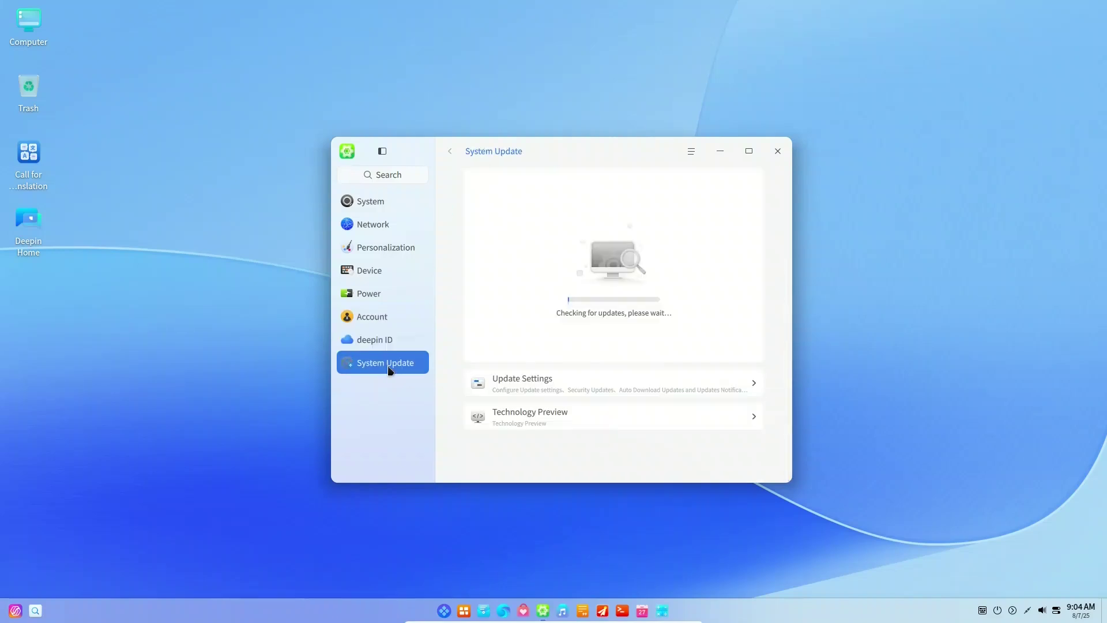
Step: Inspect the advanced update settings and Technology Preview options, then return to System Update
left_click(614, 387)
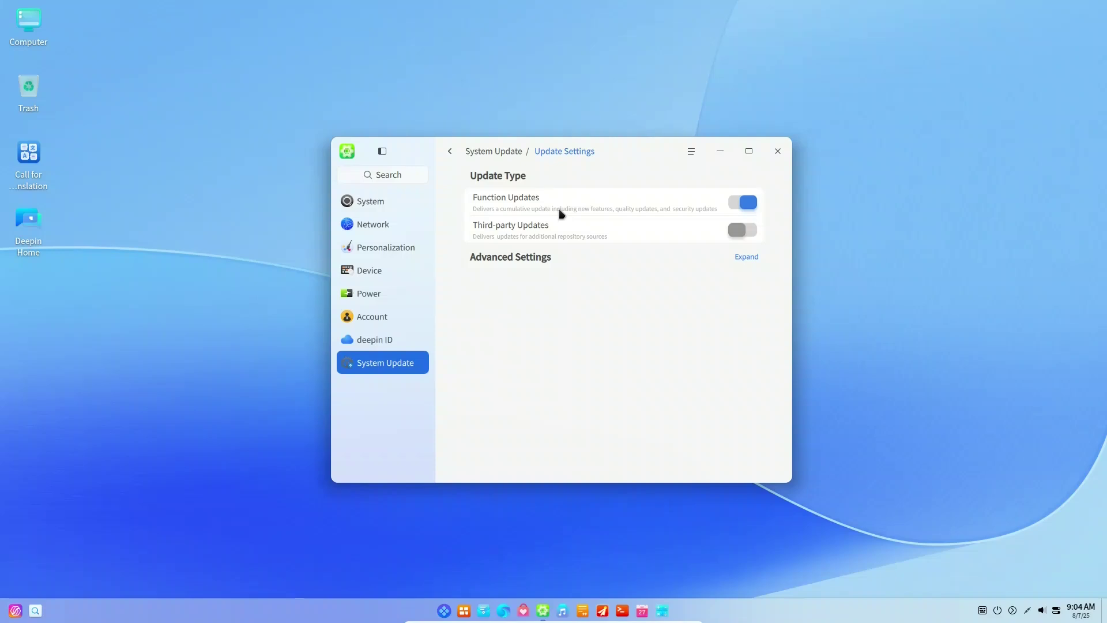
left_click(747, 257)
scroll(660, 336, "down", 1)
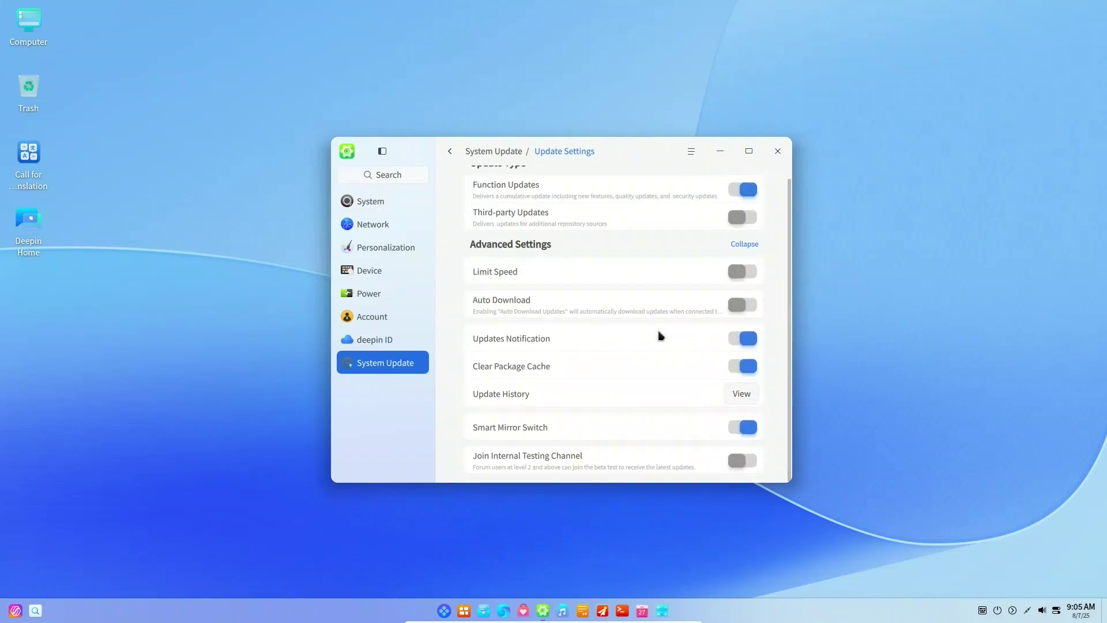
scroll(635, 289, "up", 1)
left_click(494, 151)
left_click(600, 415)
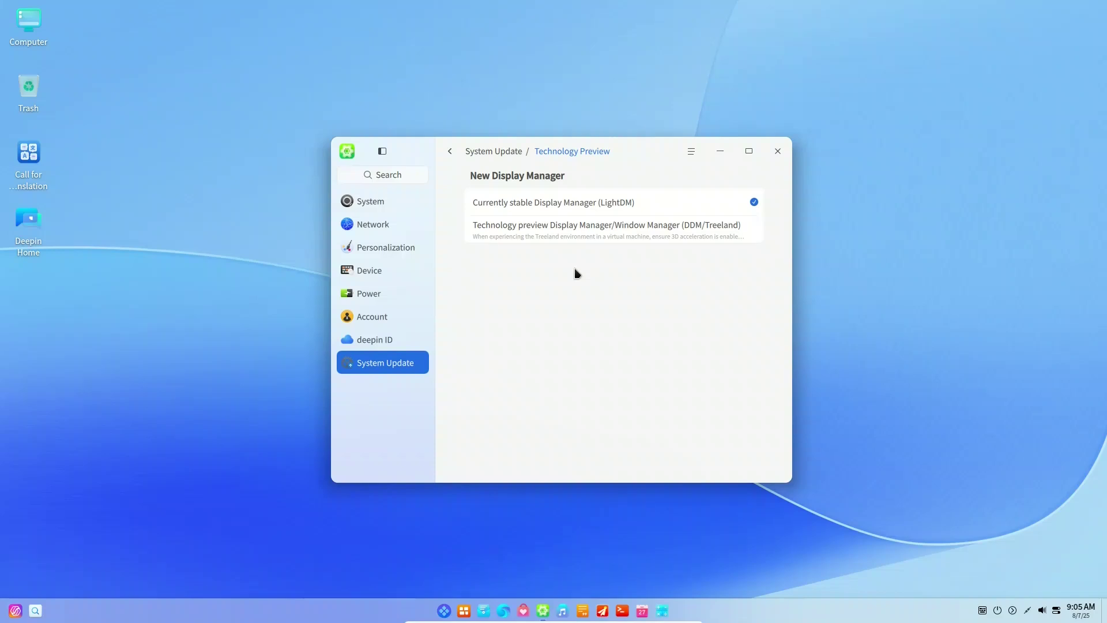
left_click(503, 151)
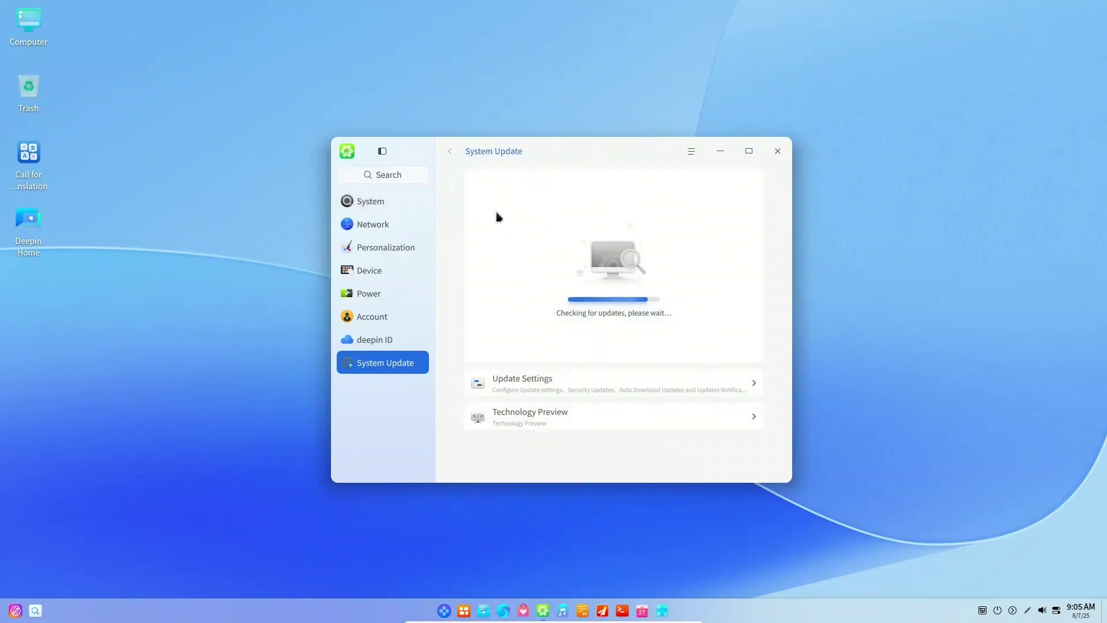
Step: Turn on Volume Boost for output in System > Sound
left_click(370, 202)
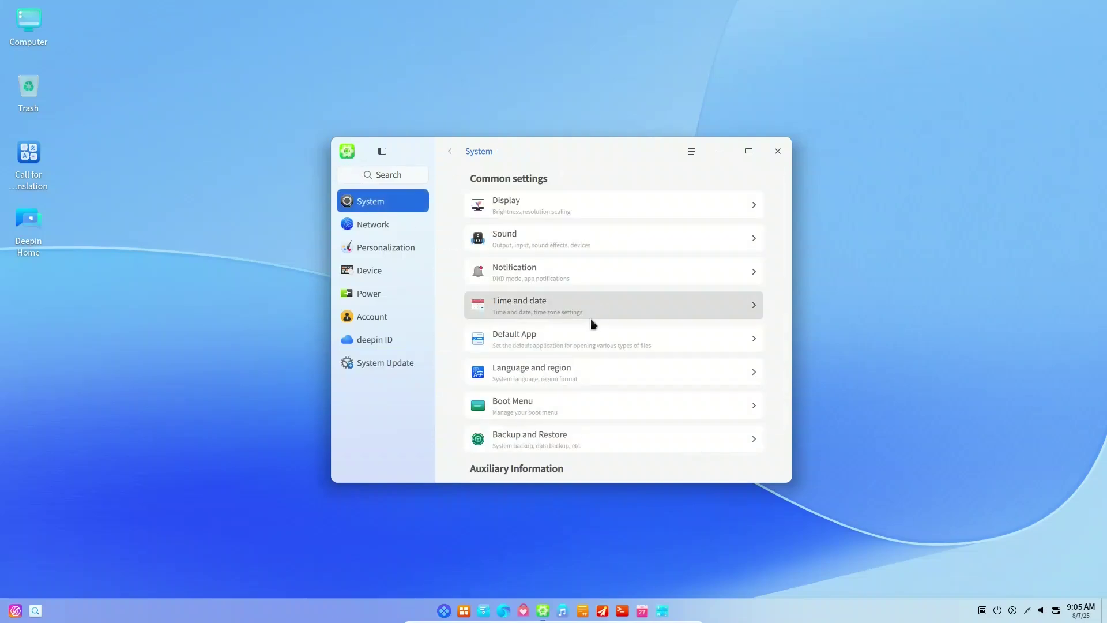
left_click(601, 244)
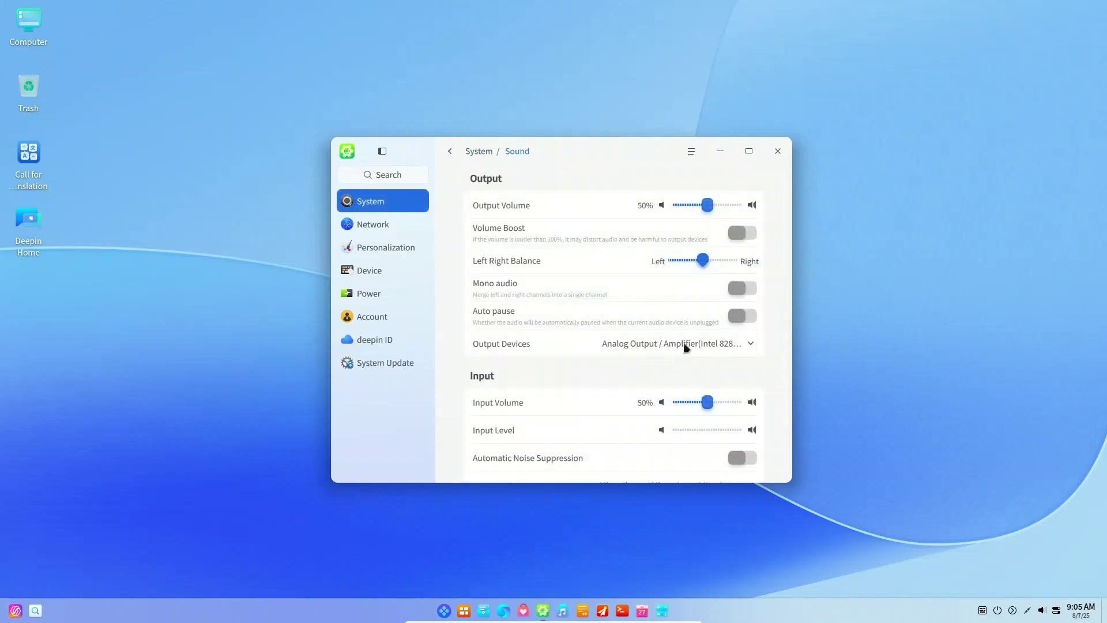
left_click(752, 235)
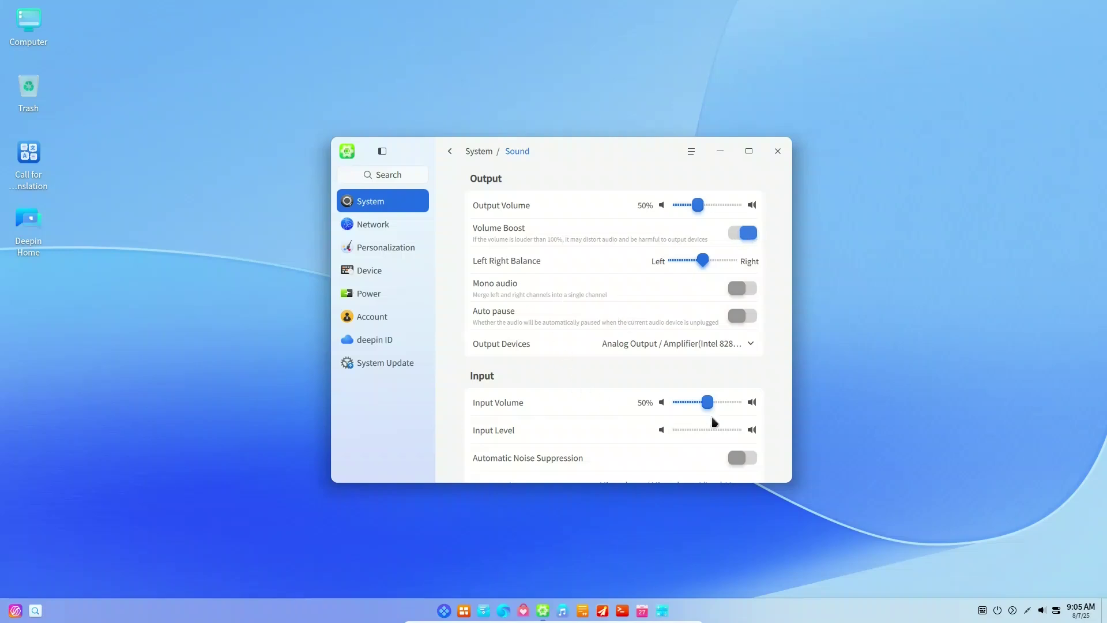
scroll(715, 423, "down", 5)
Step: Browse the sound effects and audio devices pages, then return to the System list
left_click(704, 434)
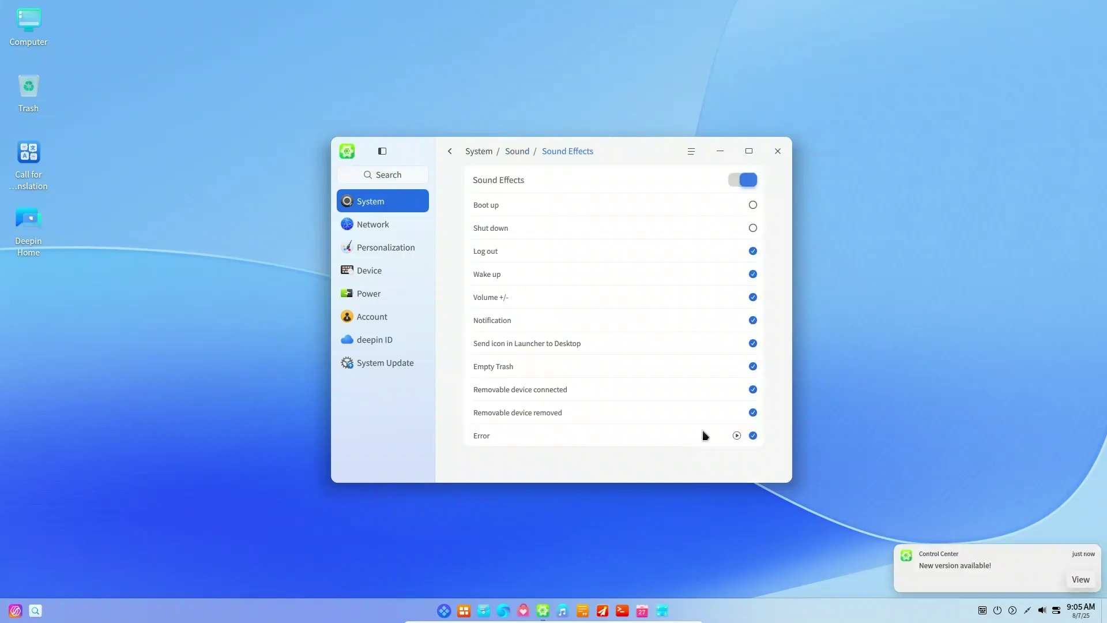
left_click(517, 153)
scroll(672, 438, "down", 3)
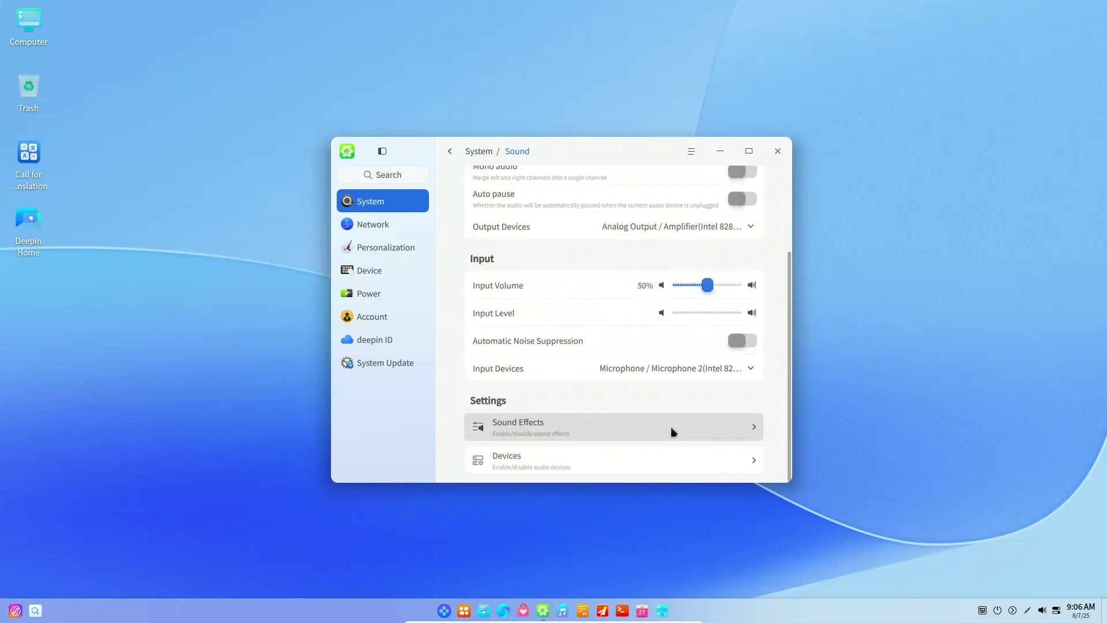
left_click(661, 458)
left_click(515, 152)
left_click(479, 152)
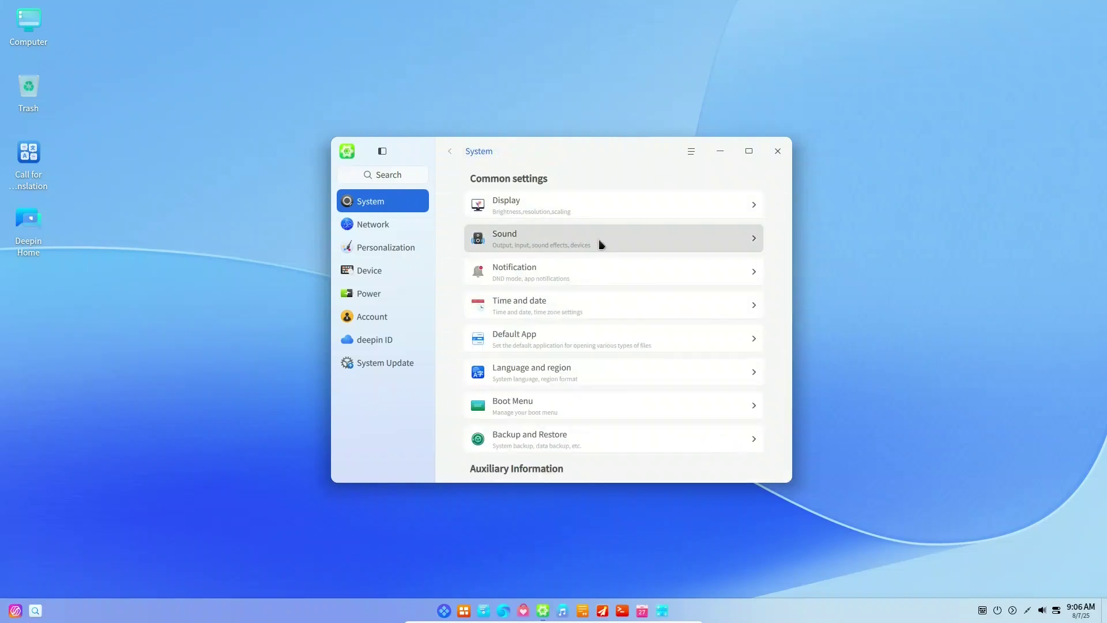
Step: Toggle Do Not Disturb on and off in notifications, then glance at time and date
left_click(604, 271)
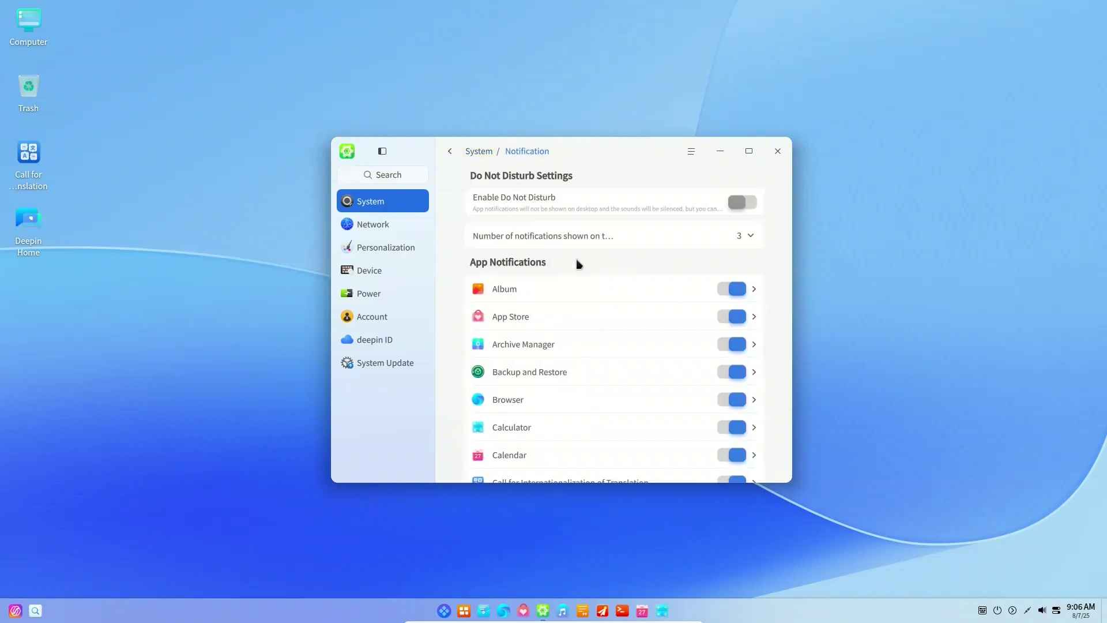
left_click(737, 204)
left_click(736, 205)
left_click(450, 153)
left_click(587, 307)
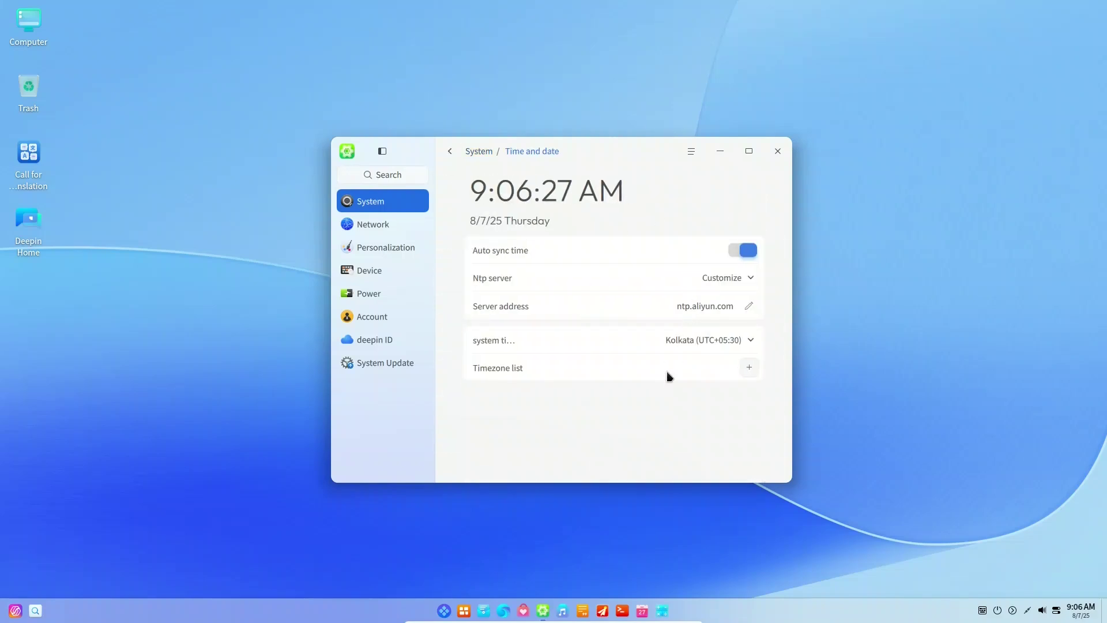
left_click(479, 152)
Step: Check the default programs for webpages, mail and terminal
left_click(595, 341)
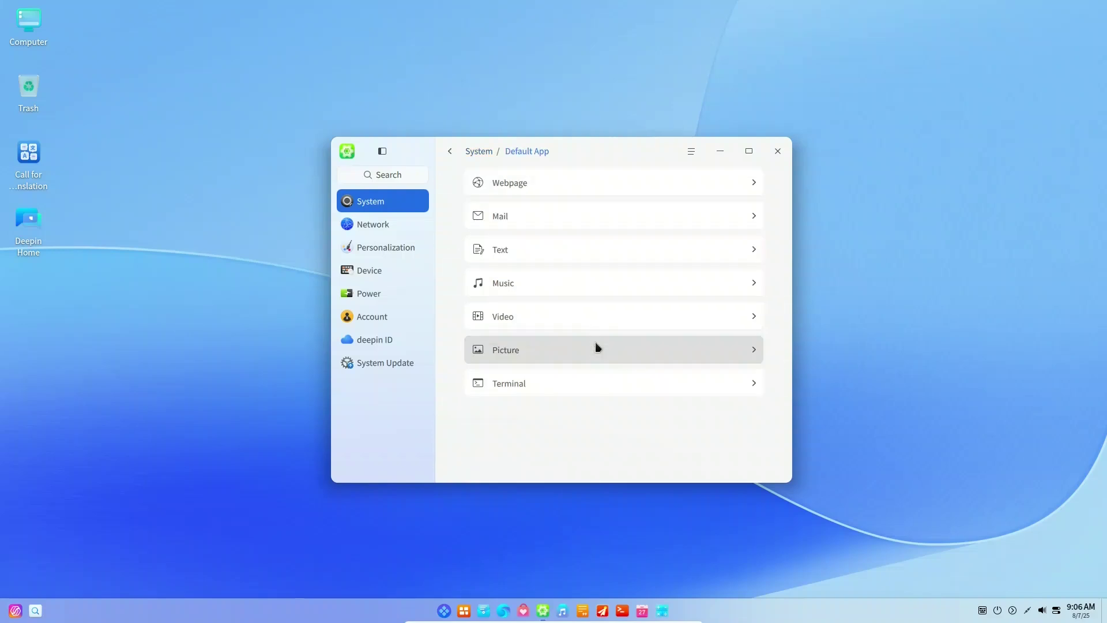
left_click(695, 184)
left_click(527, 152)
left_click(522, 217)
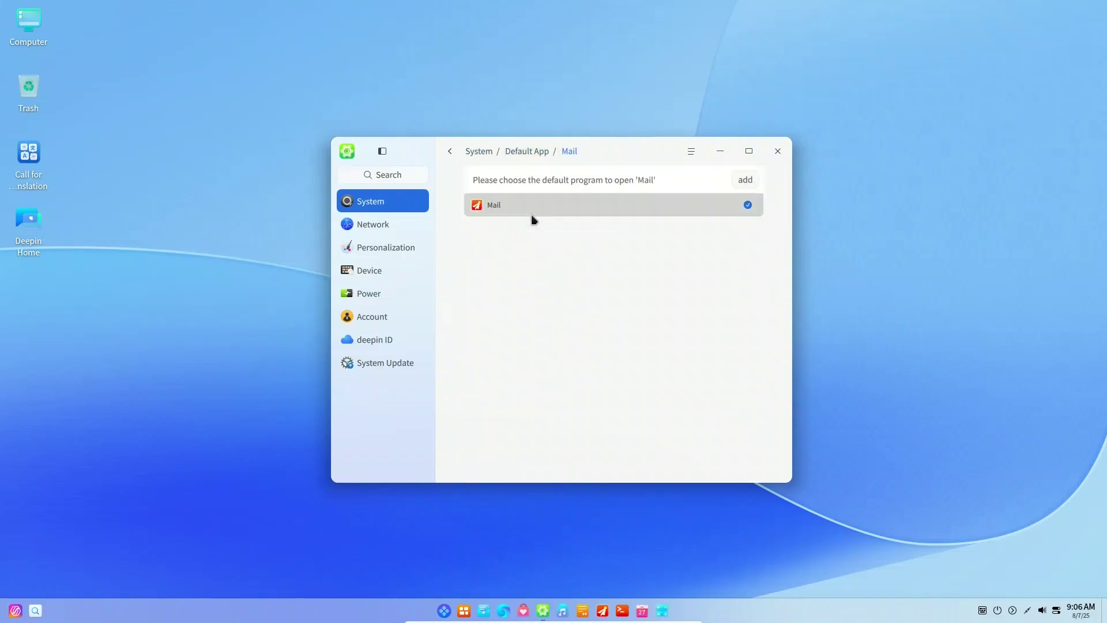
left_click(527, 152)
left_click(528, 391)
left_click(482, 152)
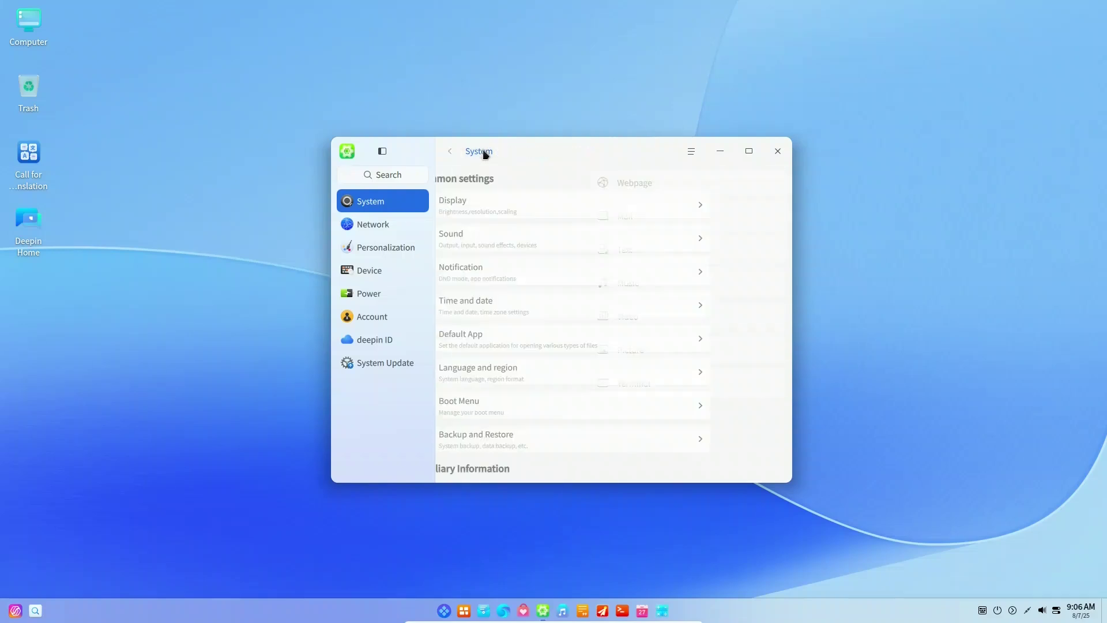
Step: Open the Language and region settings and scroll through them
left_click(533, 380)
scroll(669, 340, "down", 5)
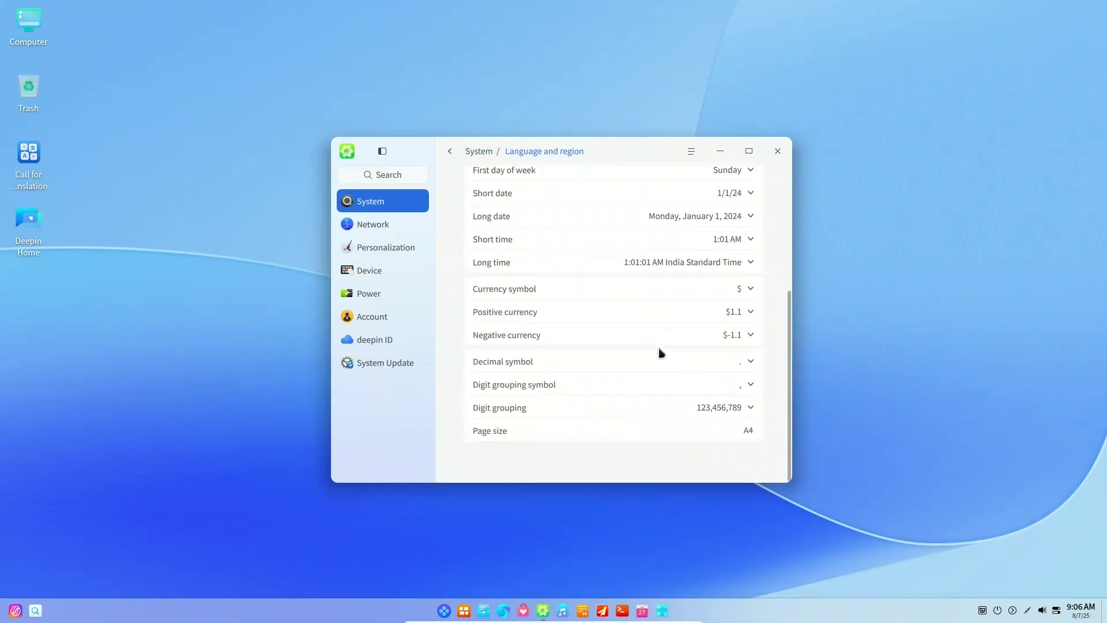
scroll(660, 351, "up", 5)
Step: In Boot Menu, switch the start animation to Large, then back to Small size
left_click(481, 152)
left_click(550, 398)
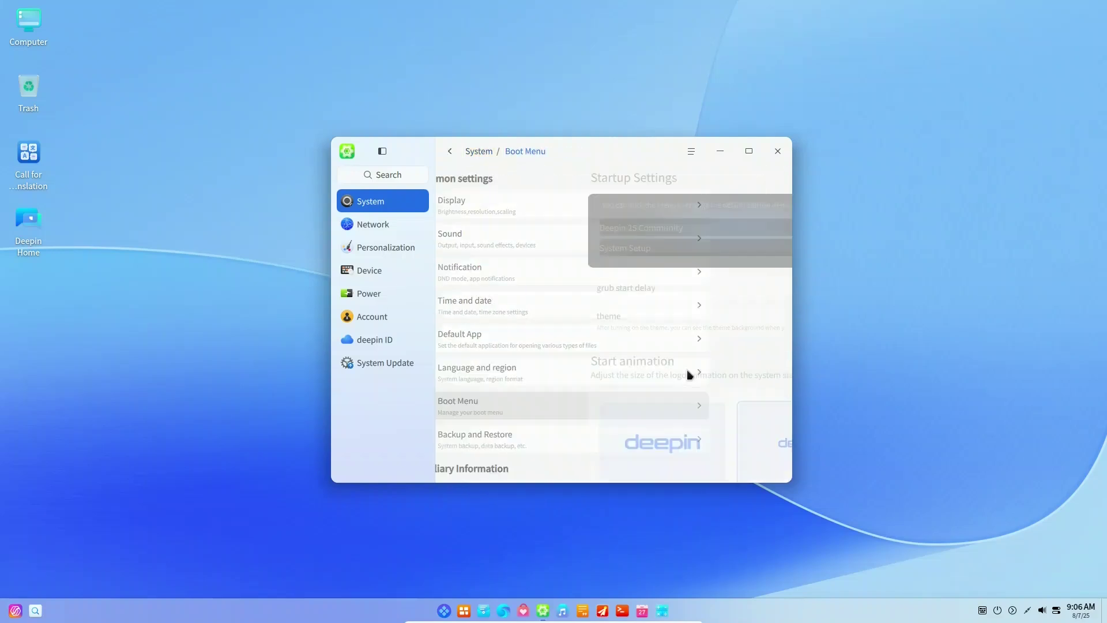
scroll(612, 298, "down", 1)
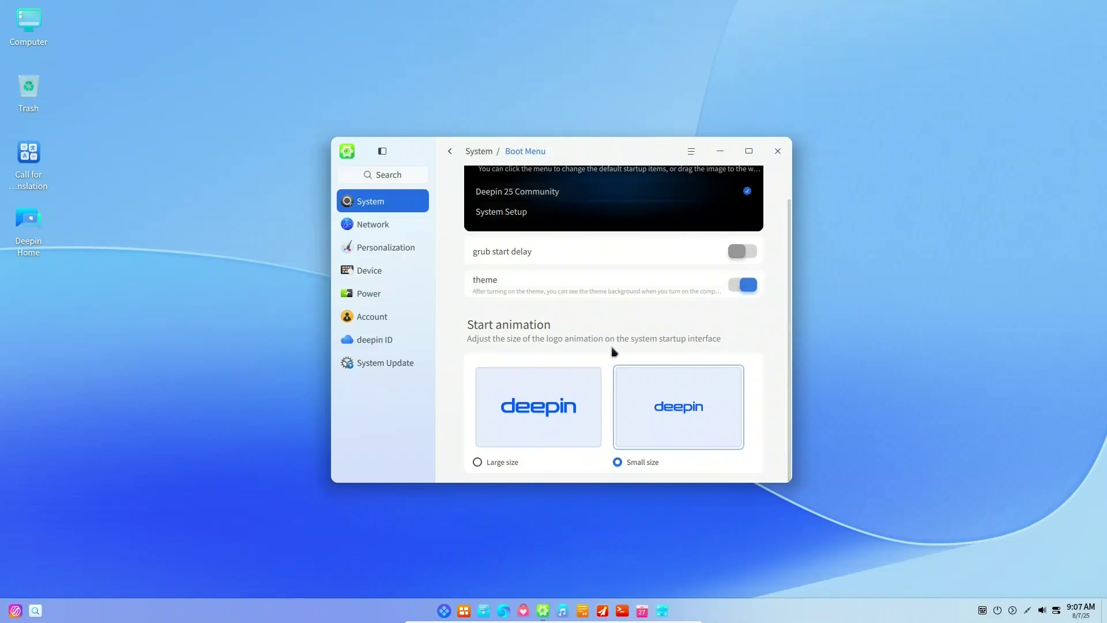
left_click(499, 467)
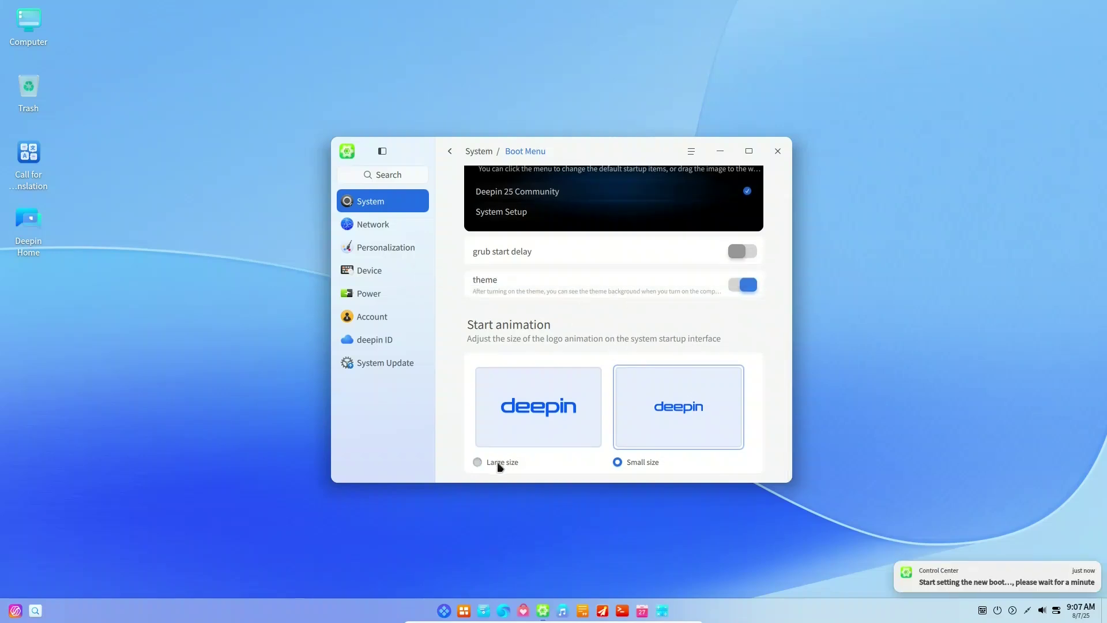
left_click(619, 462)
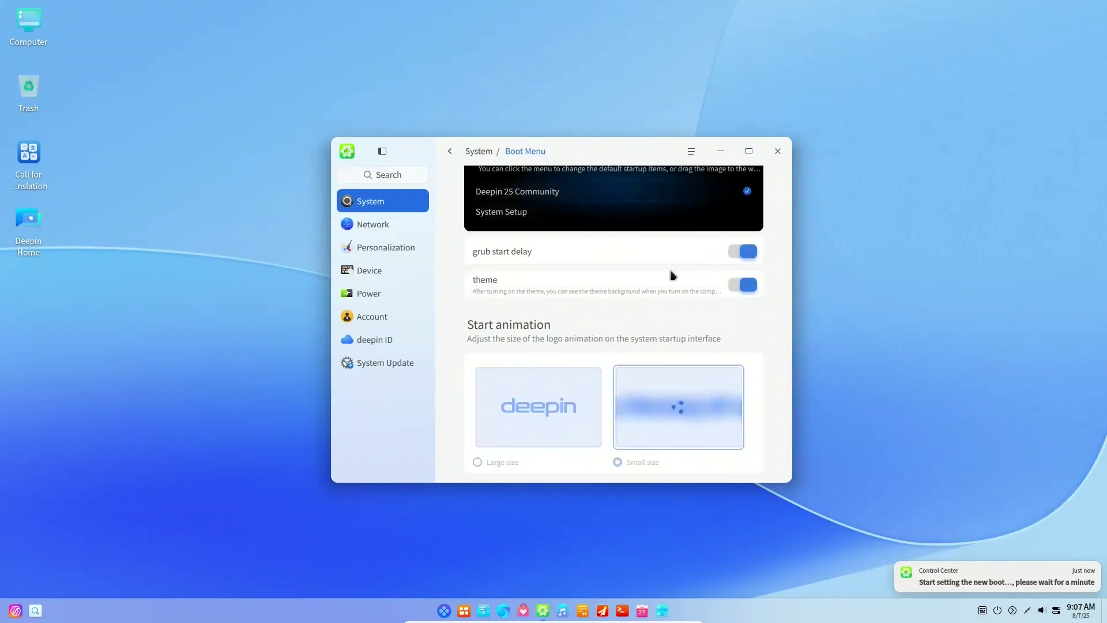
Step: Turn grub start delay off and keep the boot theme on by cancelling authentication
left_click(739, 255)
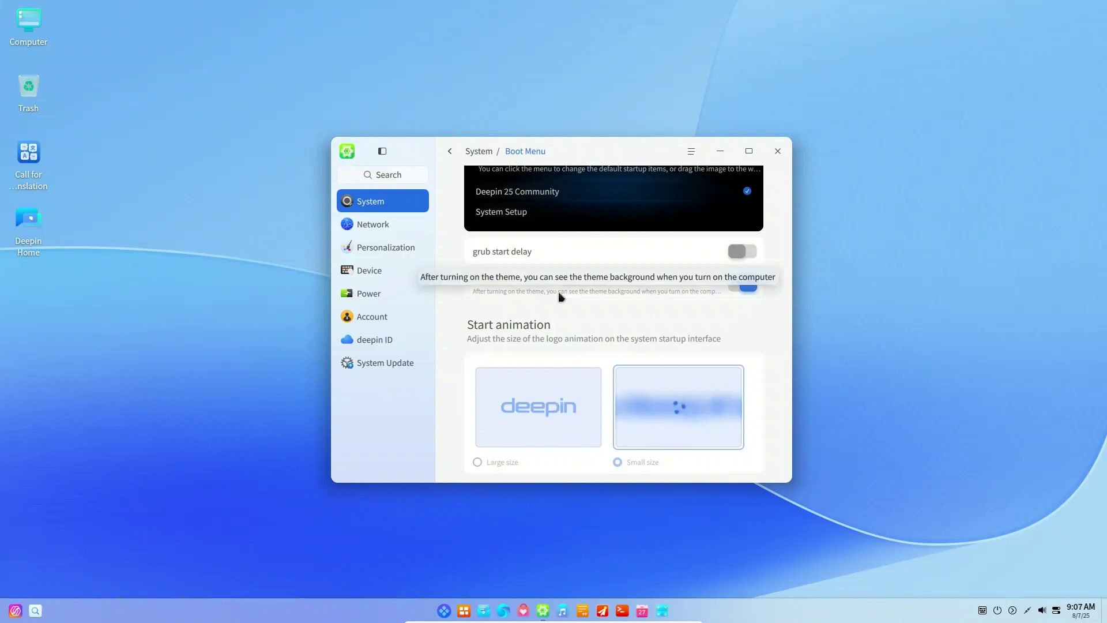
left_click(736, 287)
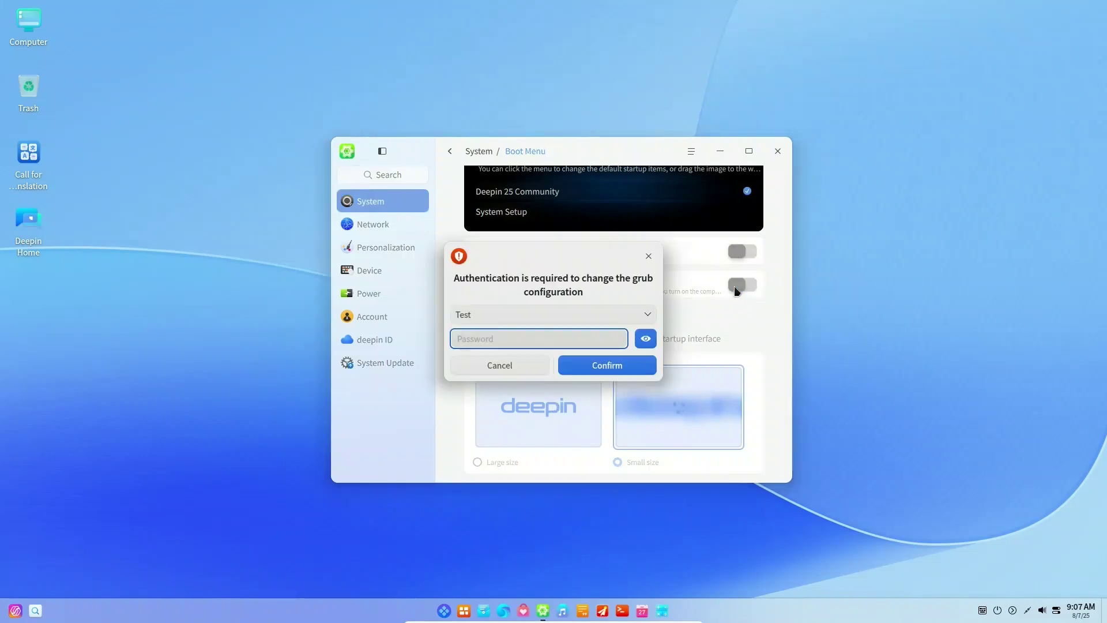
left_click(494, 365)
Step: Go back to System settings and open Backup and Restore
left_click(369, 202)
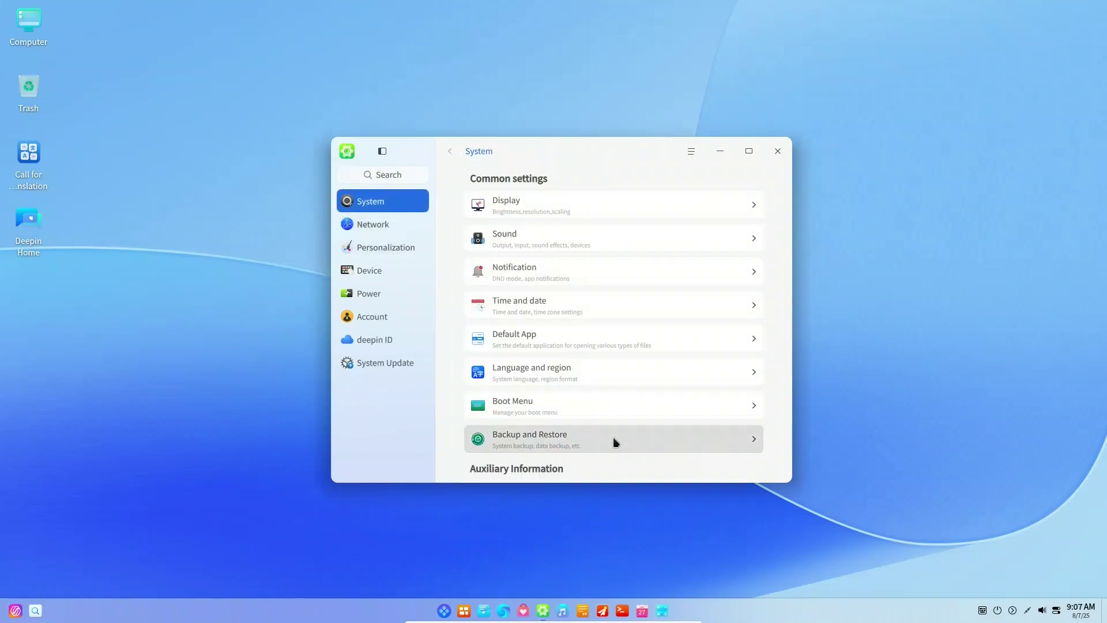
scroll(594, 369, "down", 2)
left_click(588, 353)
Step: Launch the backup app, view its Restore, Reset to factory and Backup pages, then close it
left_click(624, 241)
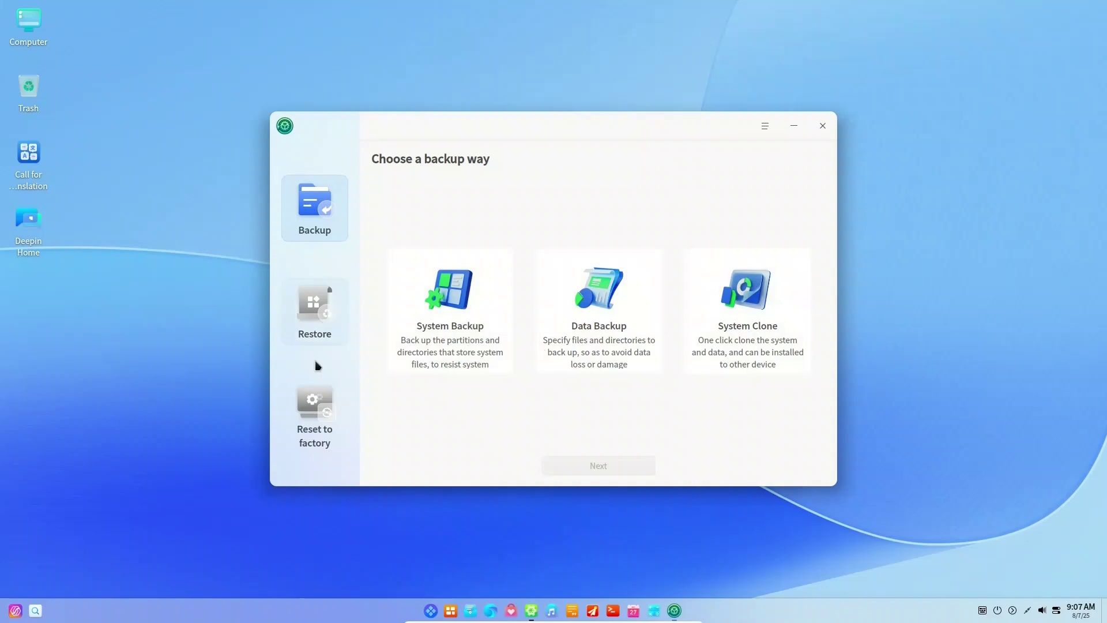
left_click(316, 327)
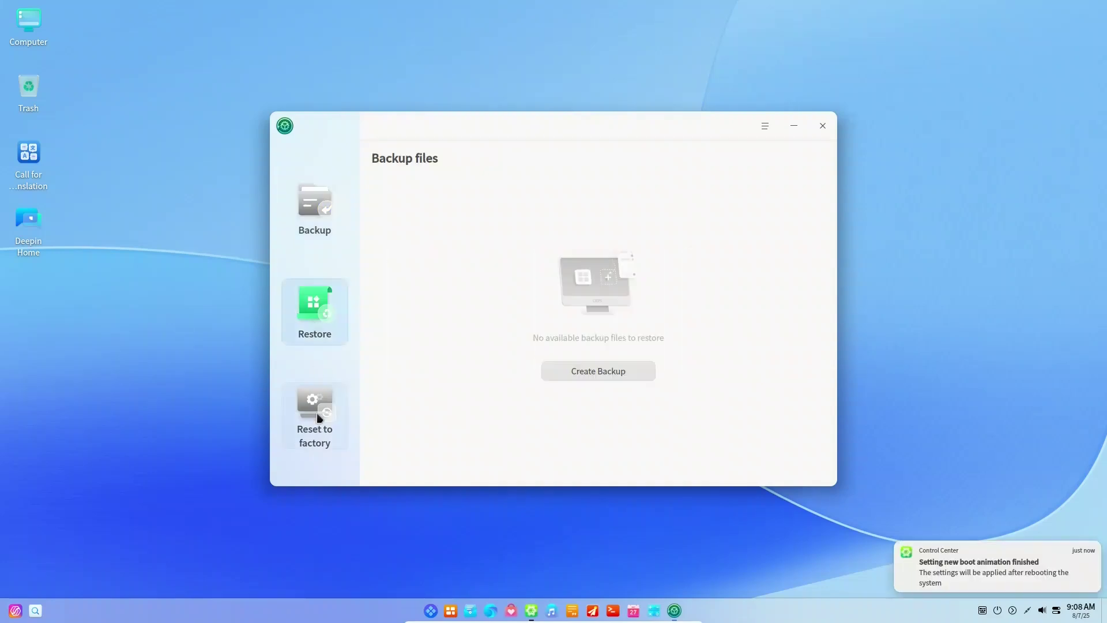
left_click(317, 413)
left_click(314, 208)
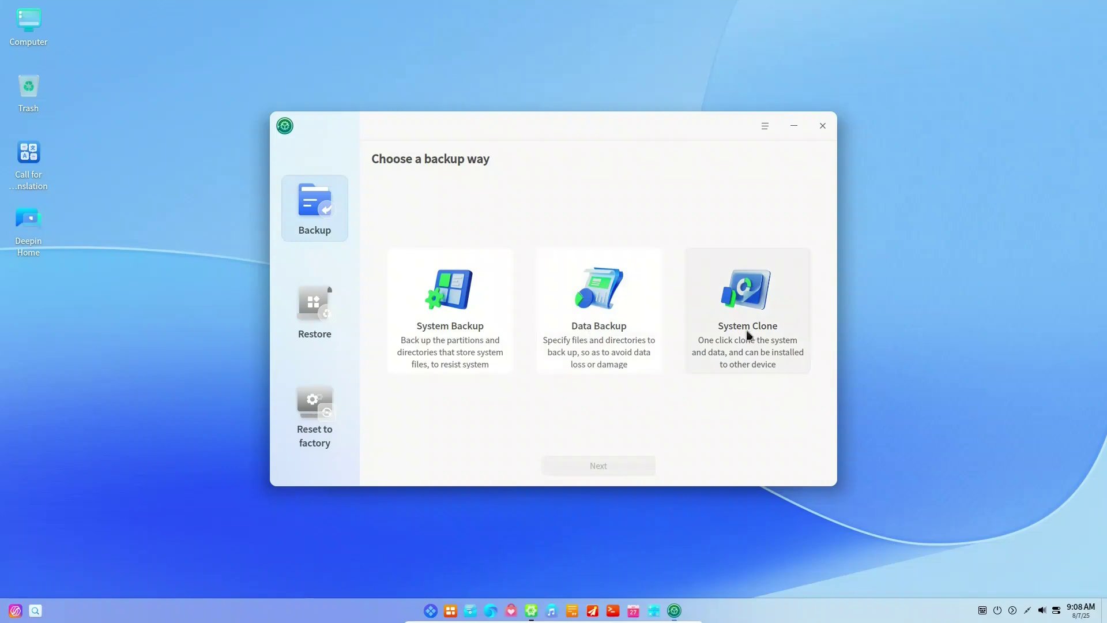
left_click(823, 126)
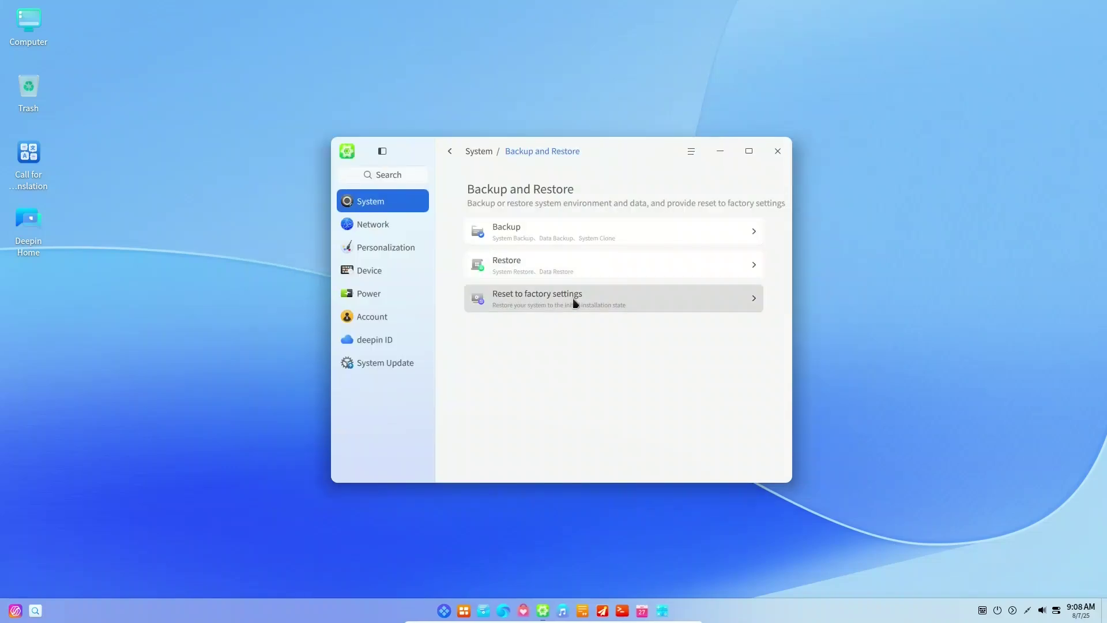
Step: View the About This PC information, then return to the System settings list
left_click(478, 152)
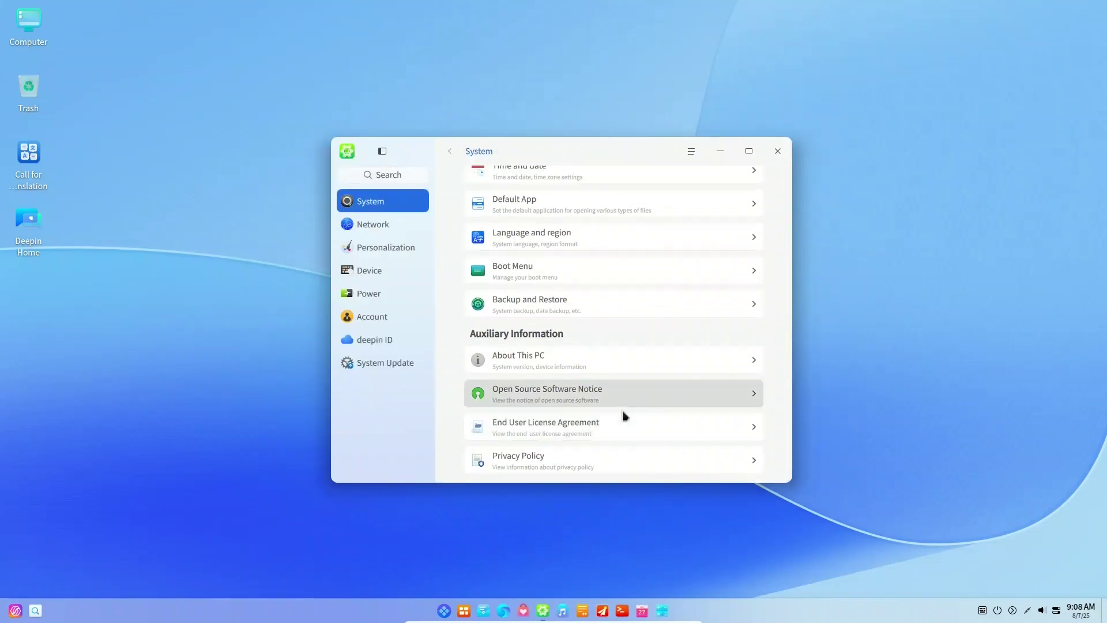
left_click(571, 368)
scroll(604, 392, "down", 1)
scroll(603, 393, "up", 1)
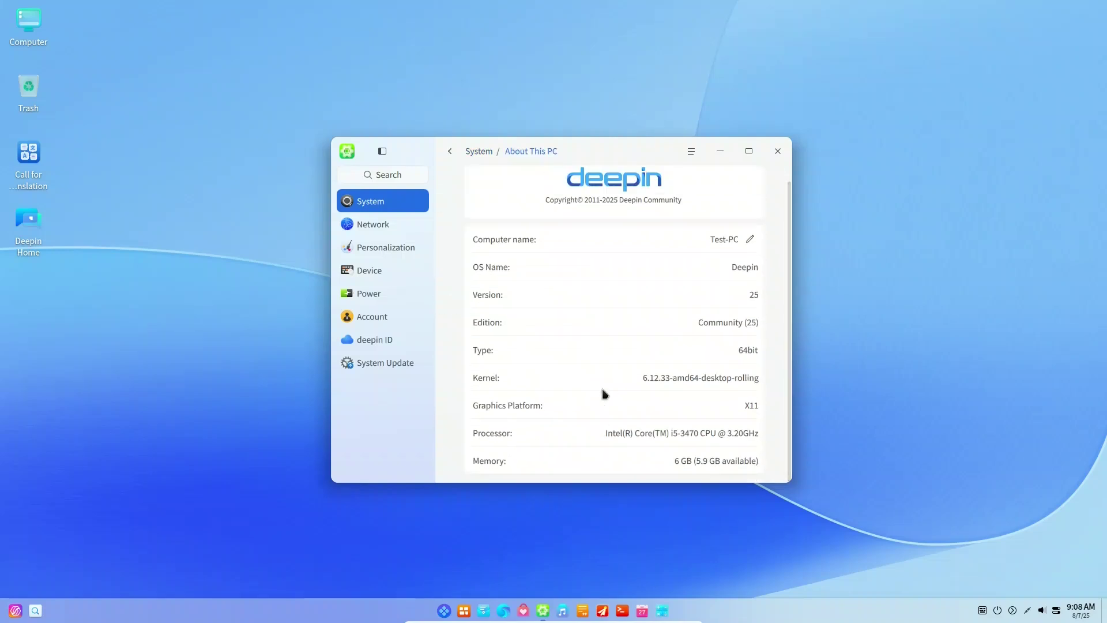
left_click(478, 151)
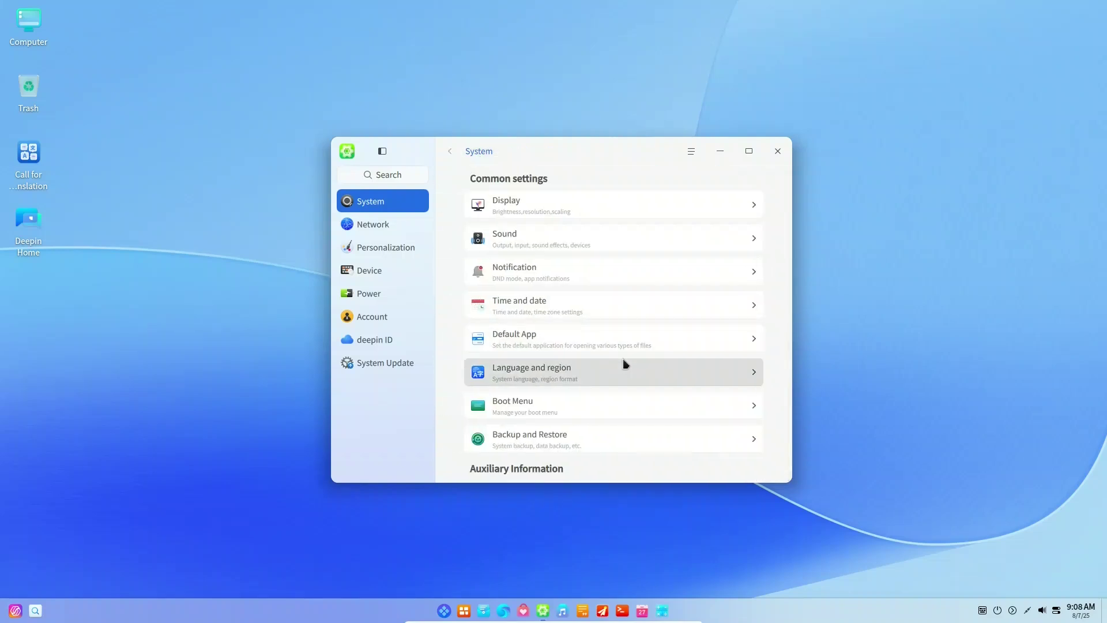
Step: Browse the Network, Personalization, Device and System Update pages, then close Control Center
scroll(623, 360, "down", 5)
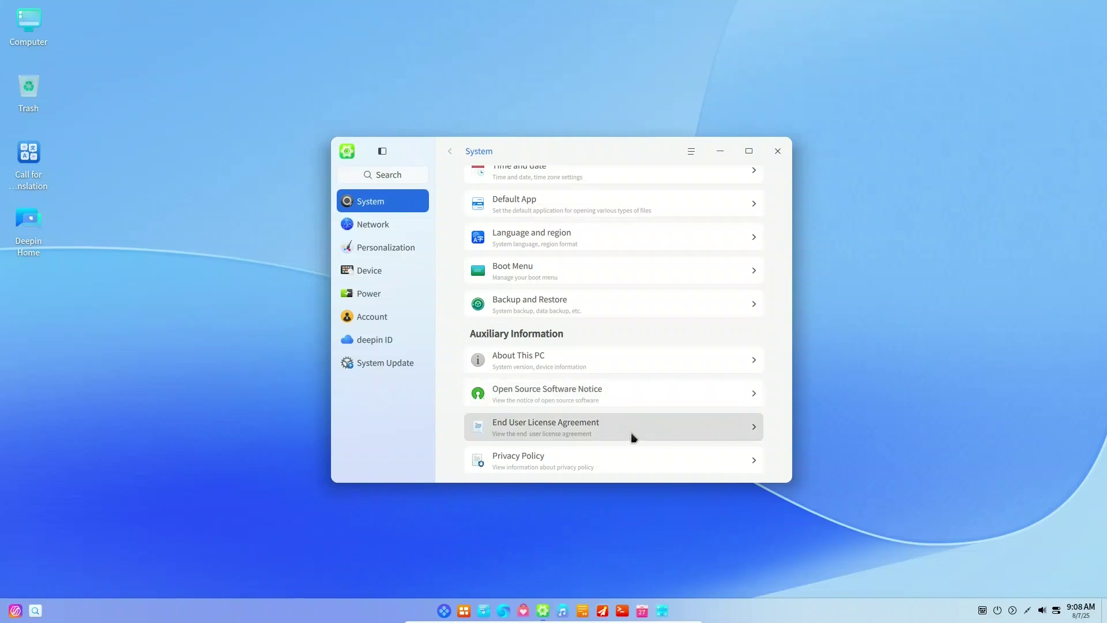
left_click(373, 226)
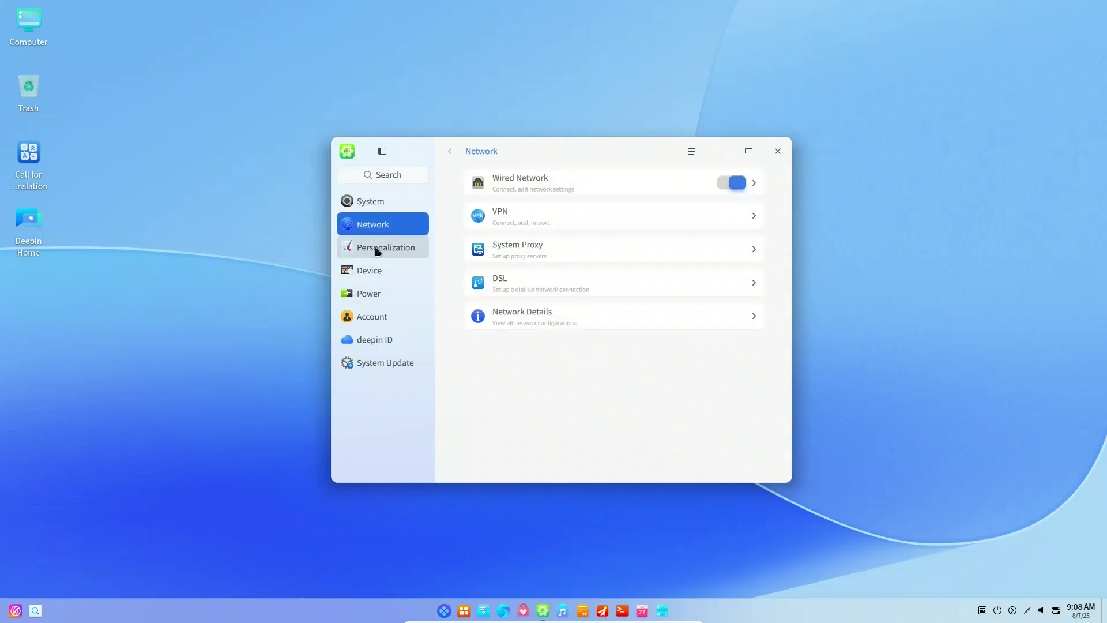
left_click(379, 247)
scroll(519, 361, "down", 3)
left_click(378, 278)
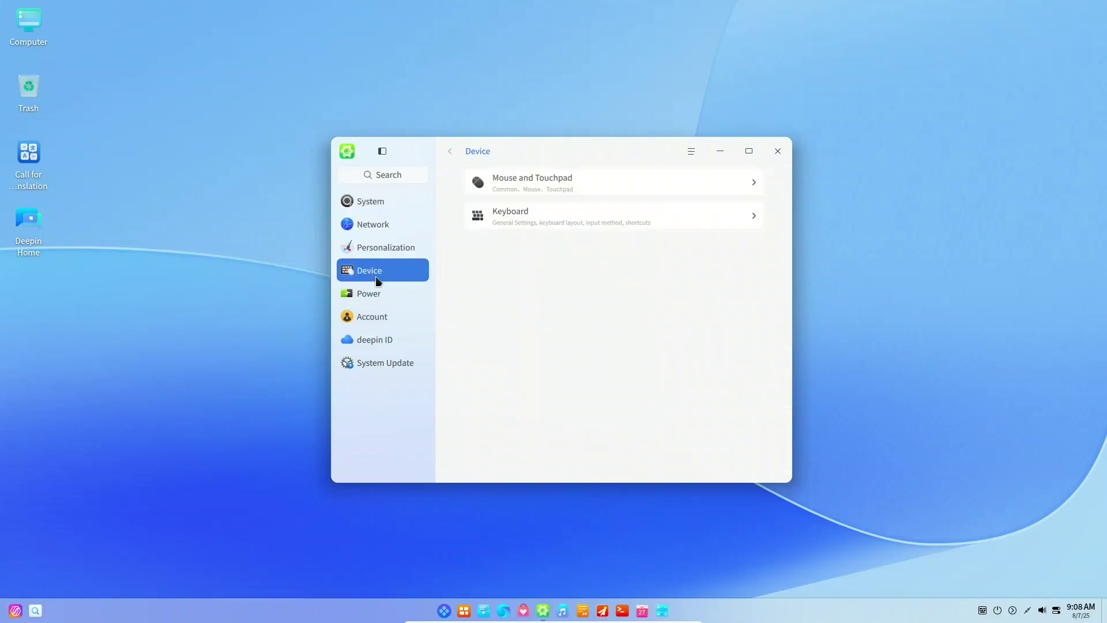
left_click(384, 366)
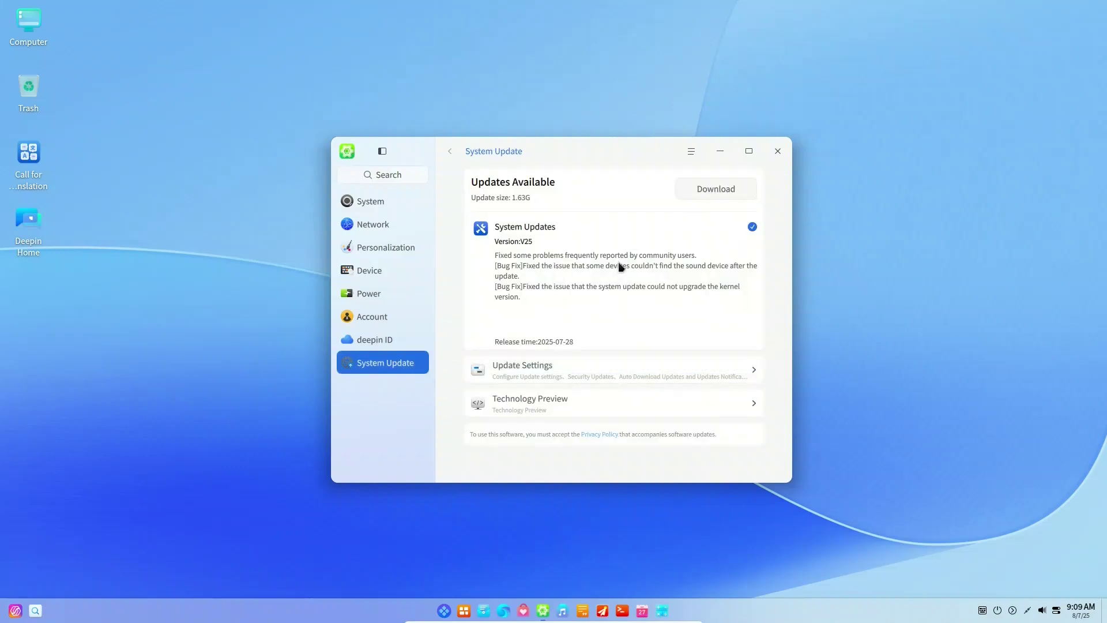
left_click(778, 151)
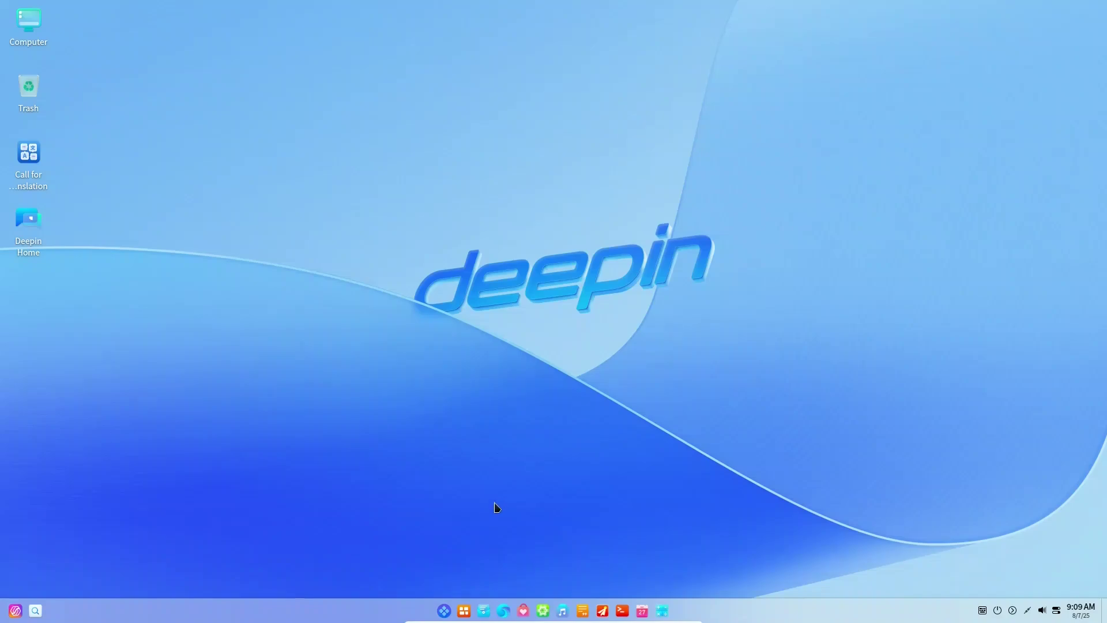
Step: Restart from the launcher's power options and sign back in with the account password
left_click(444, 612)
left_click(452, 579)
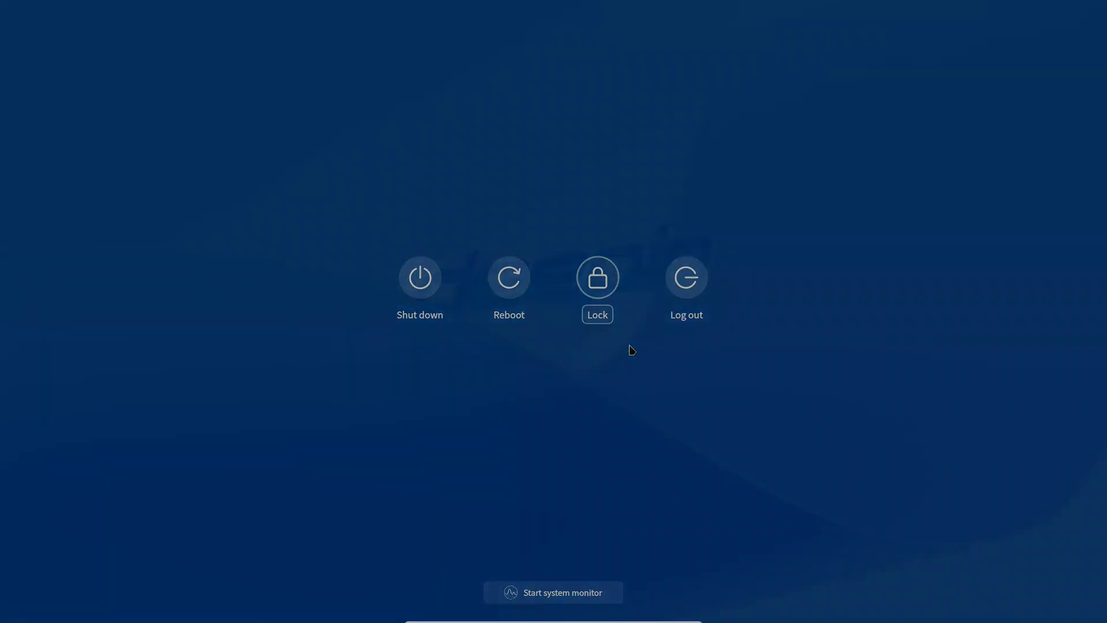
left_click(420, 276)
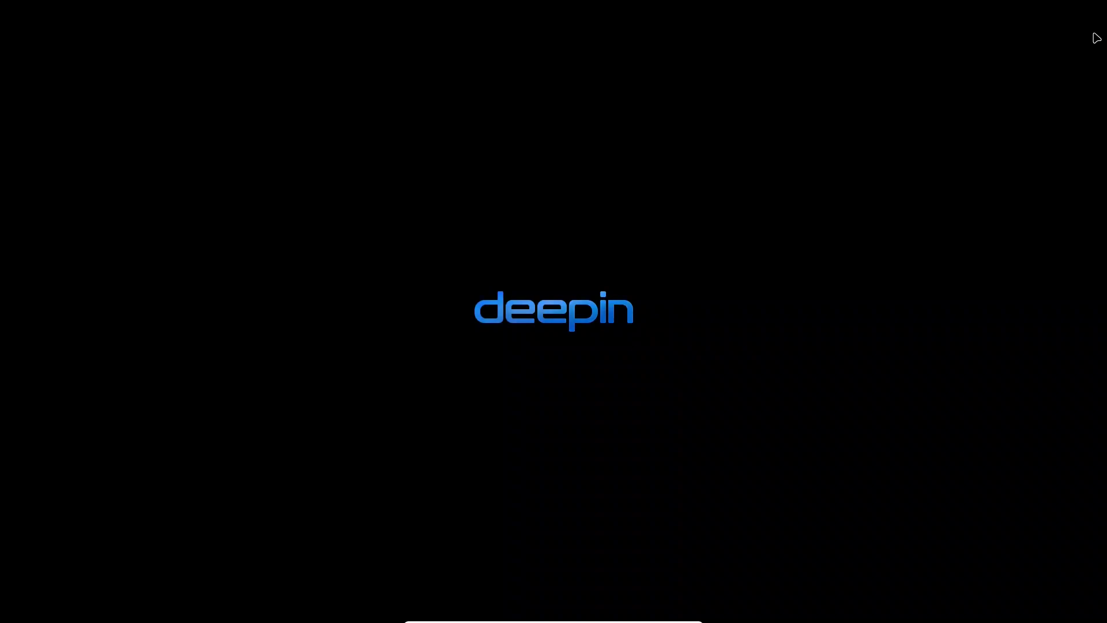
type("********")
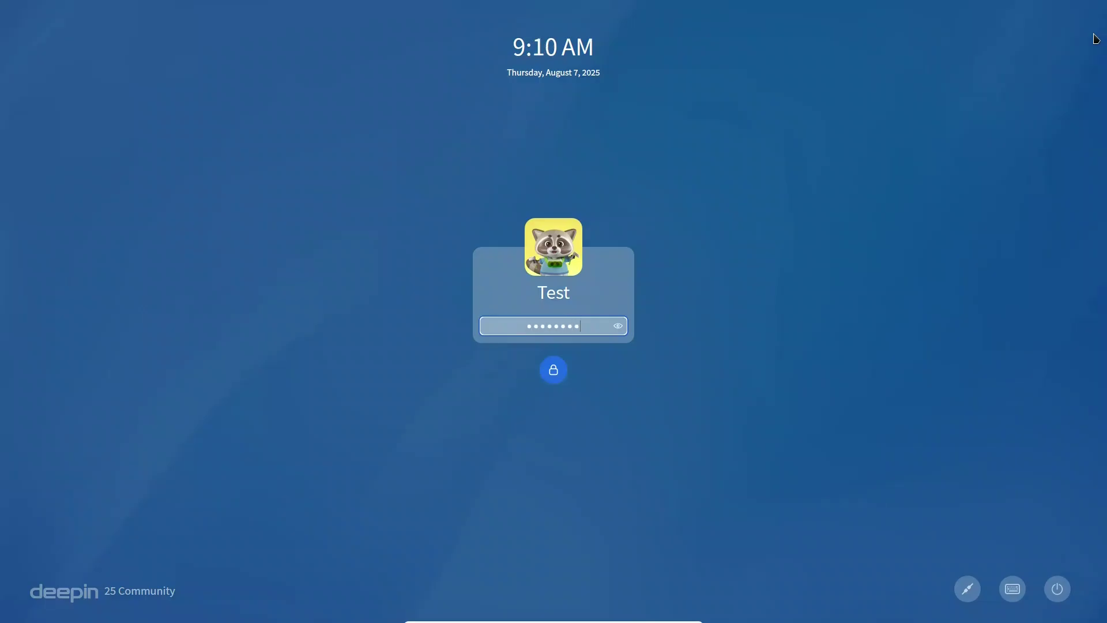
key("Return")
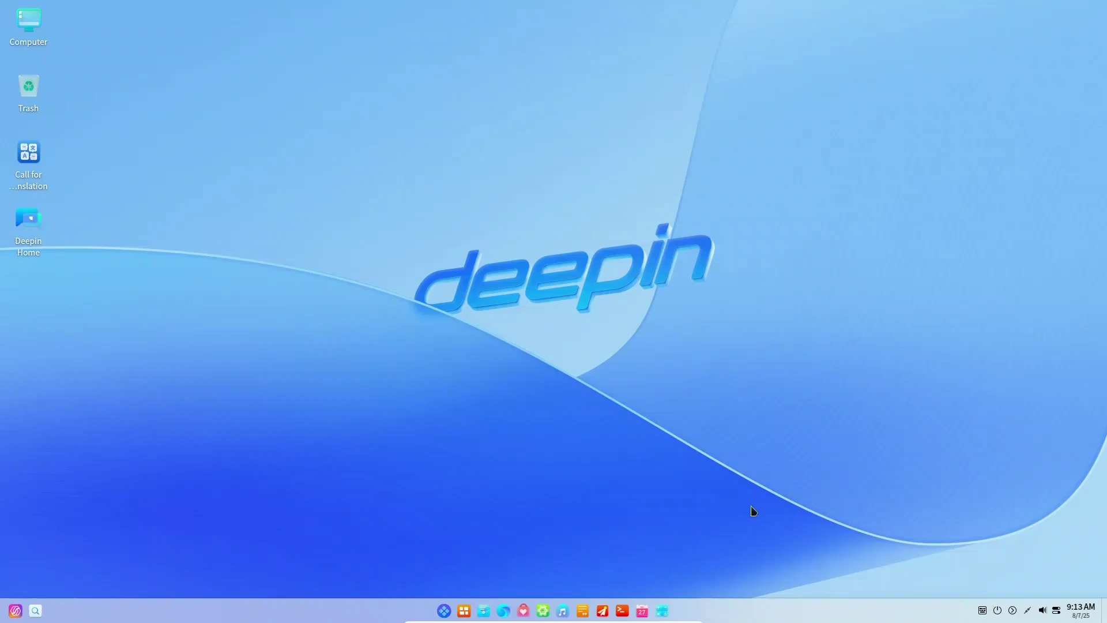
left_click(1079, 612)
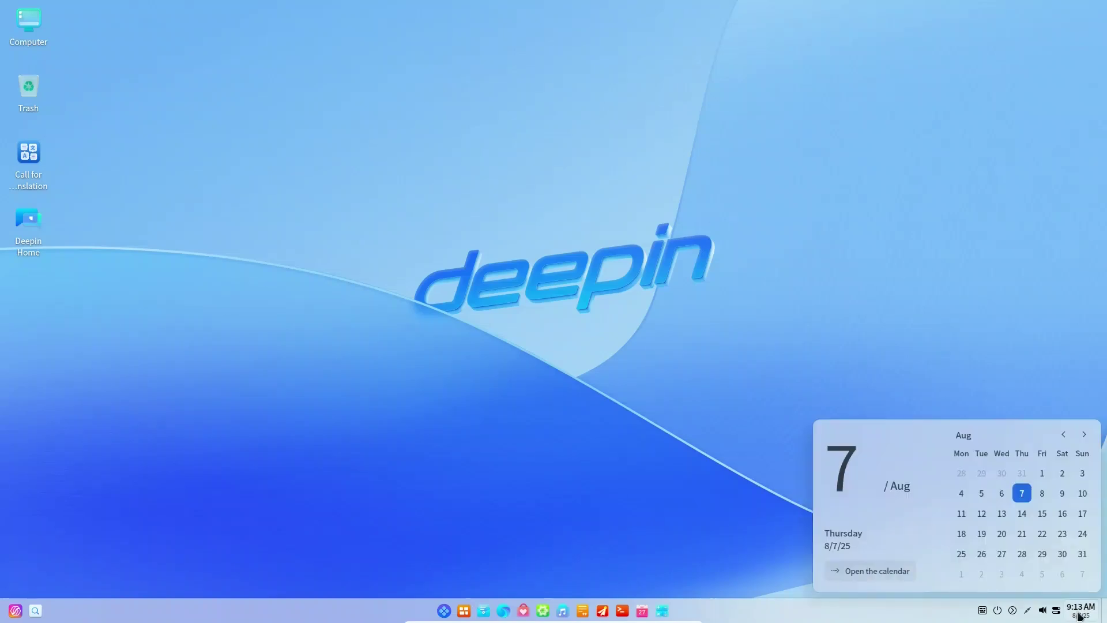
left_click(1058, 611)
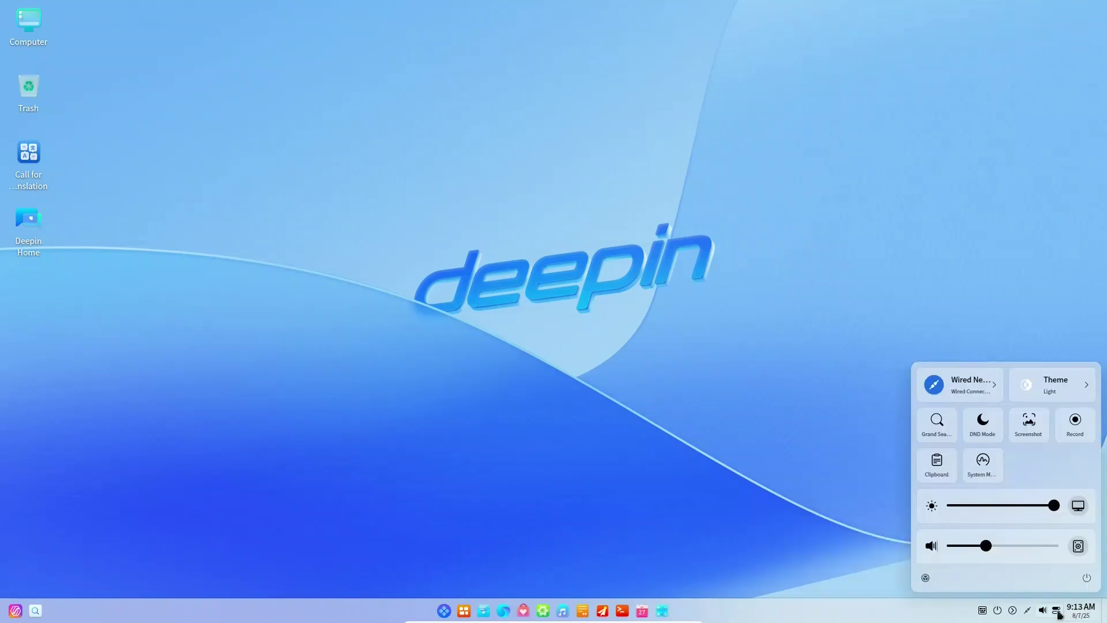
left_click(1028, 611)
left_click(1013, 610)
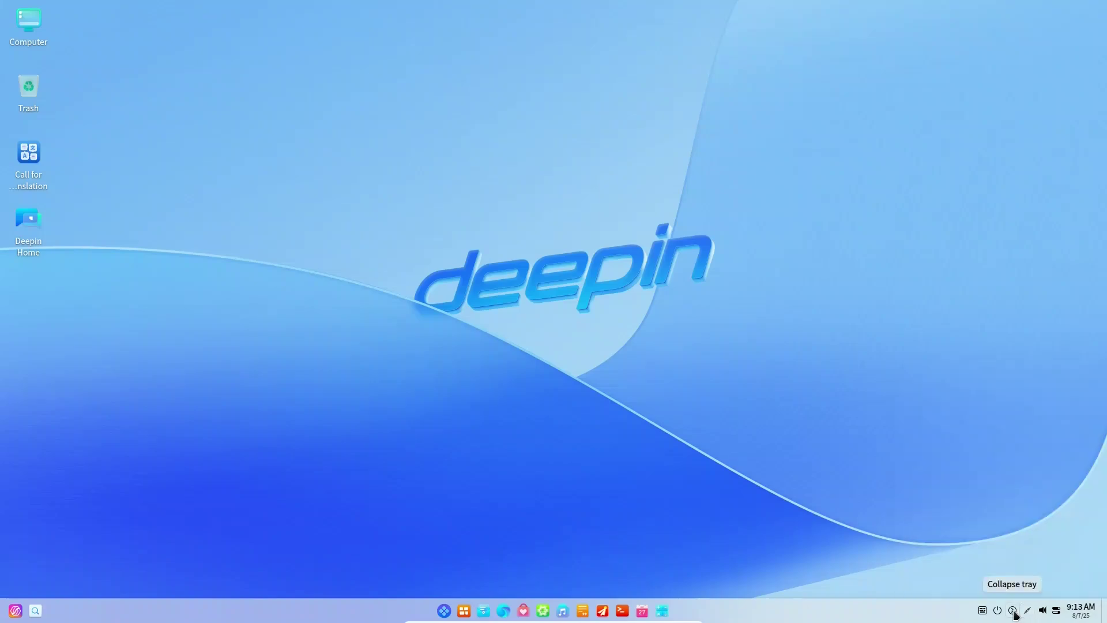
left_click(1000, 611)
left_click(714, 442)
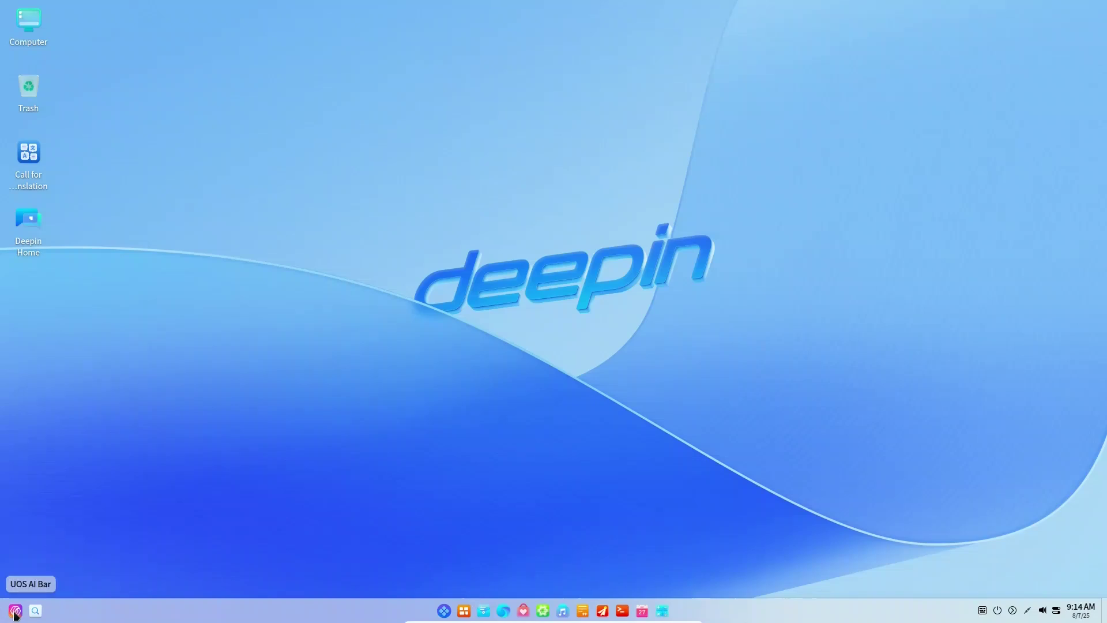
Step: Launch UOS AI from the dock, accept the user agreement and start adding a model
left_click(15, 612)
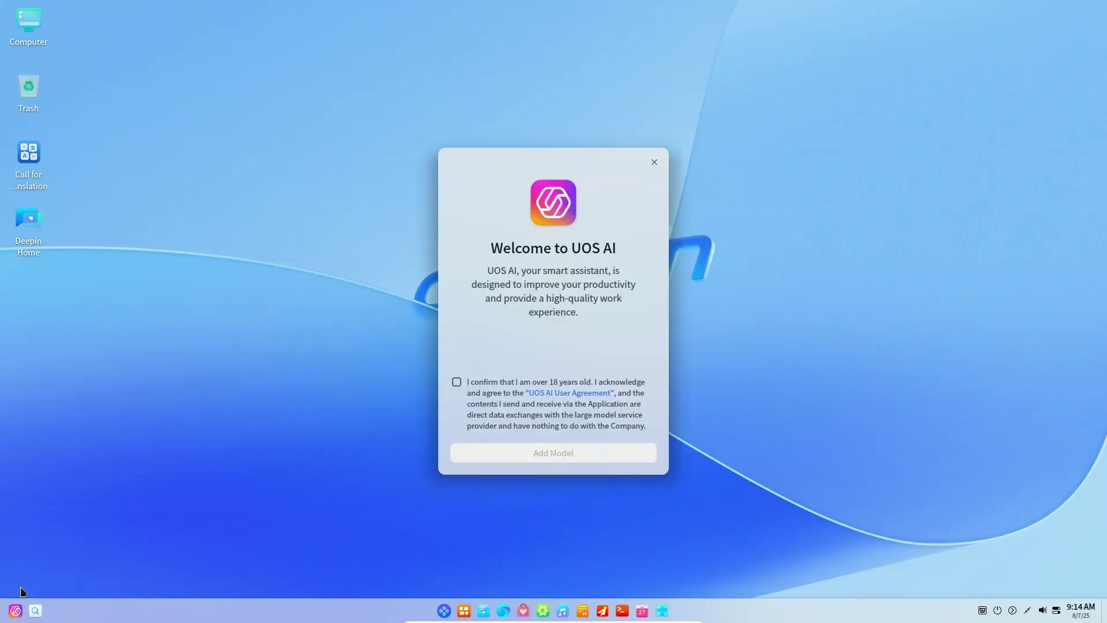
left_click(456, 382)
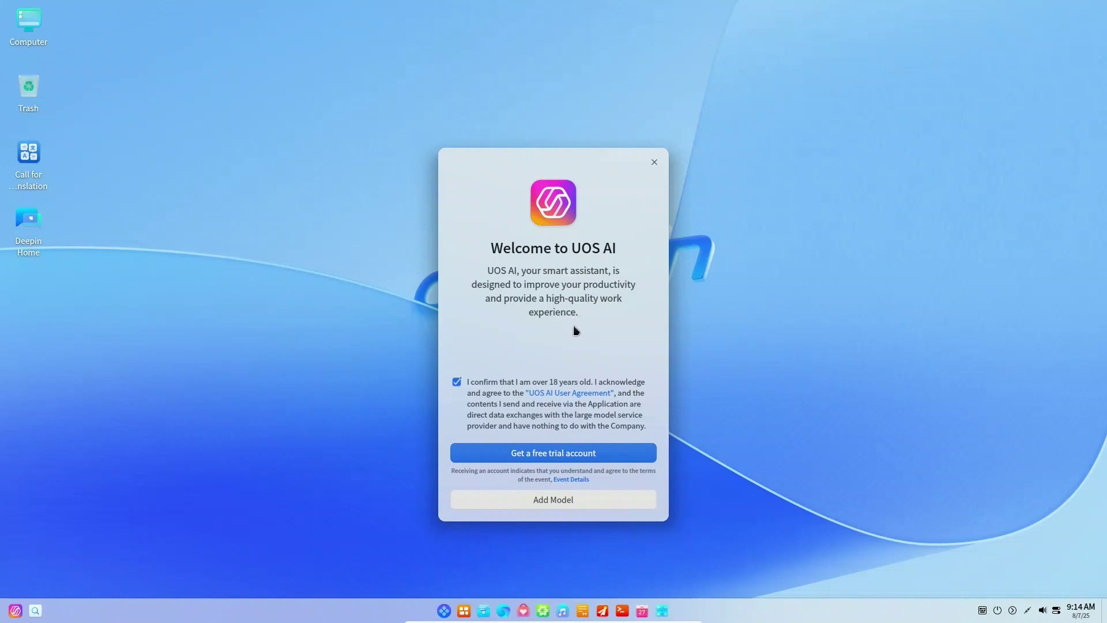
left_click(548, 500)
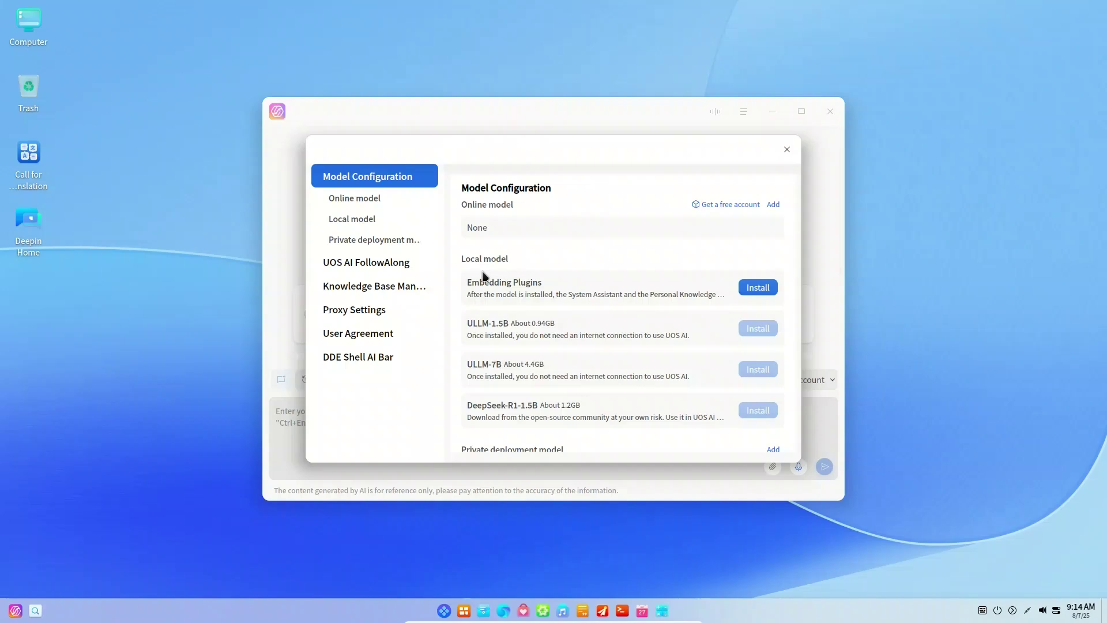
scroll(571, 299, "down", 3)
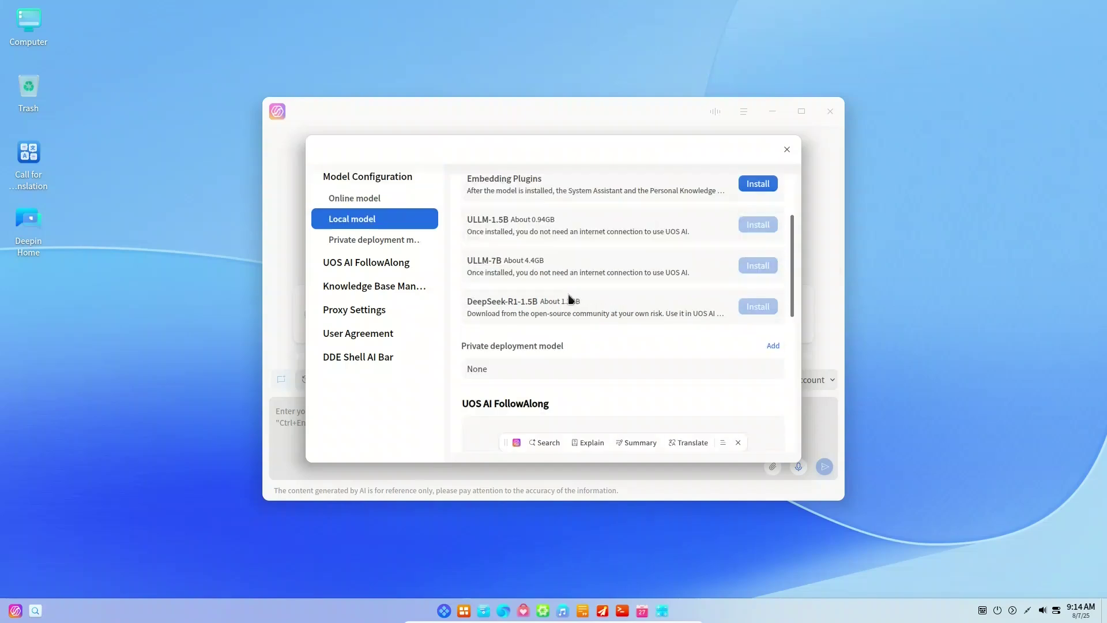
scroll(570, 299, "down", 4)
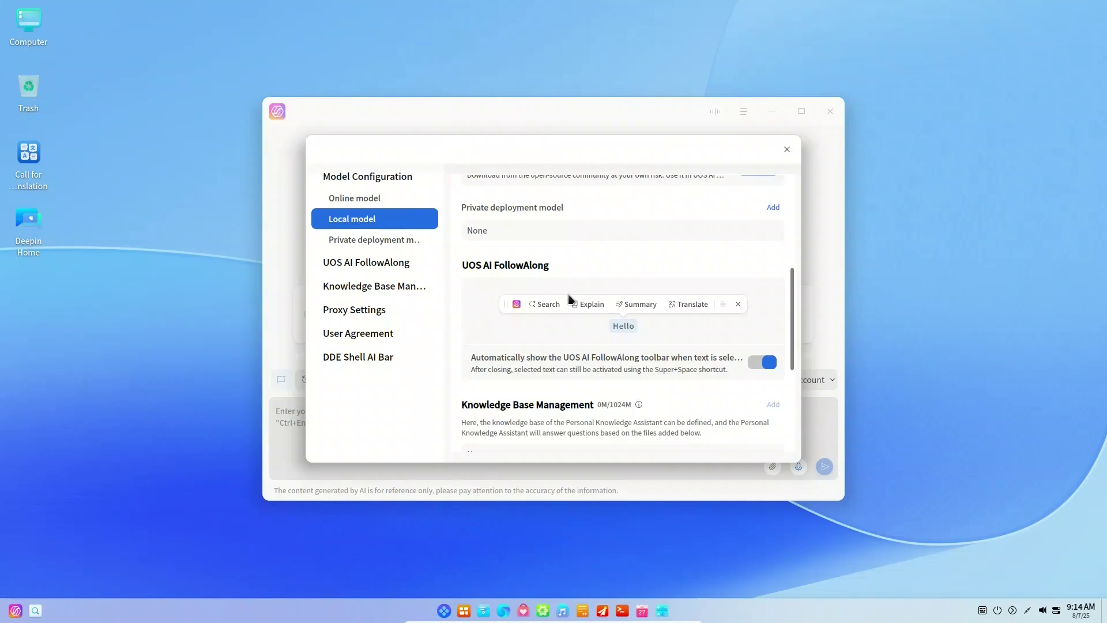
scroll(570, 299, "down", 6)
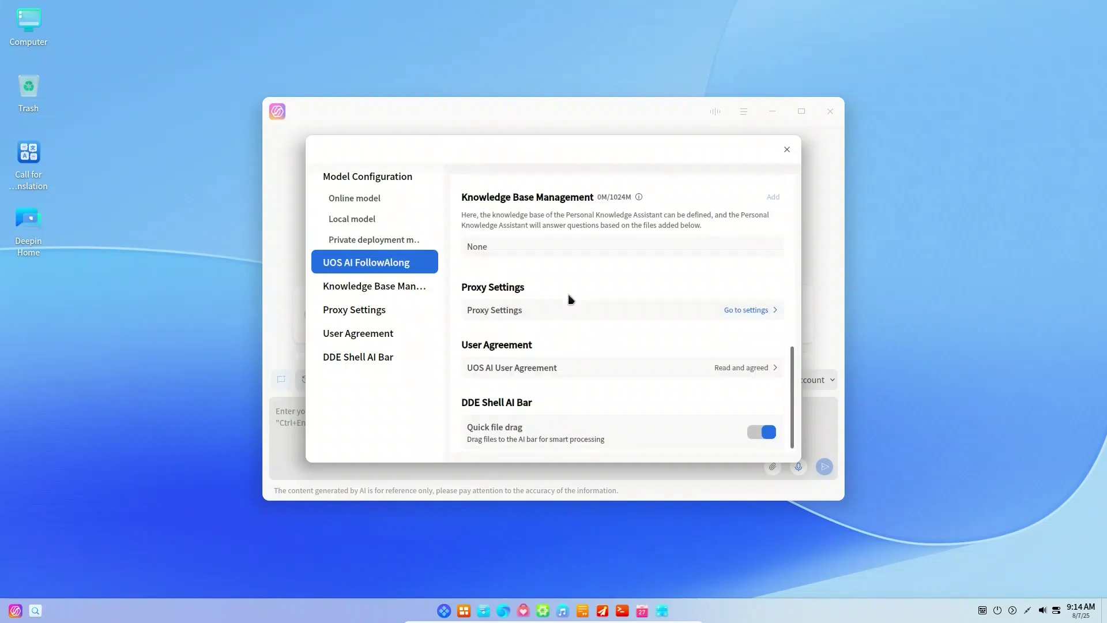
scroll(604, 316, "down", 1)
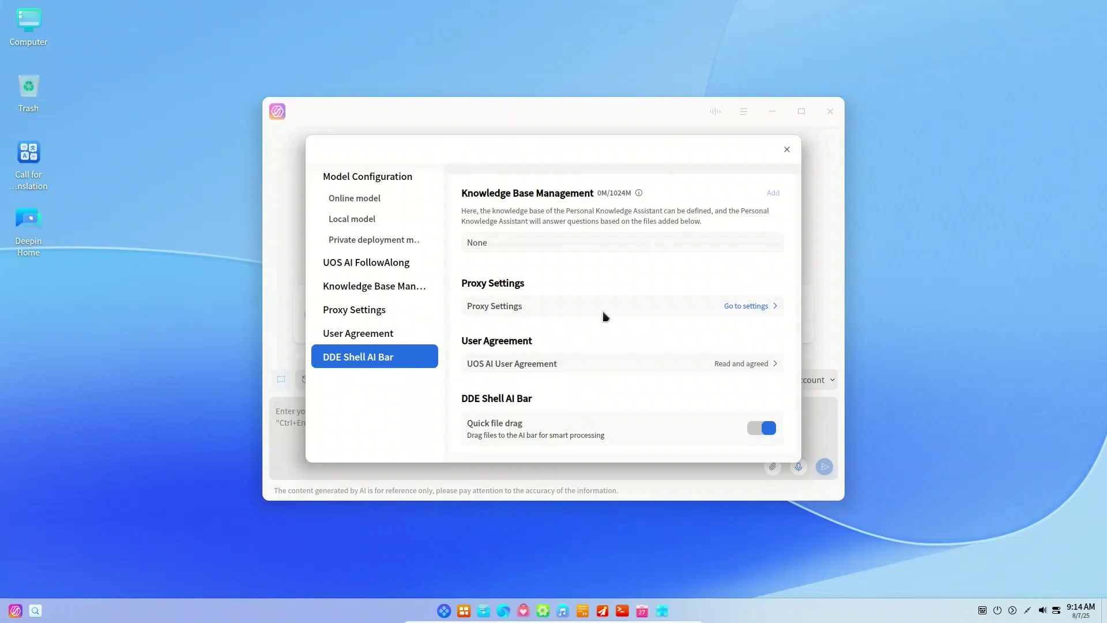
scroll(604, 317, "up", 10)
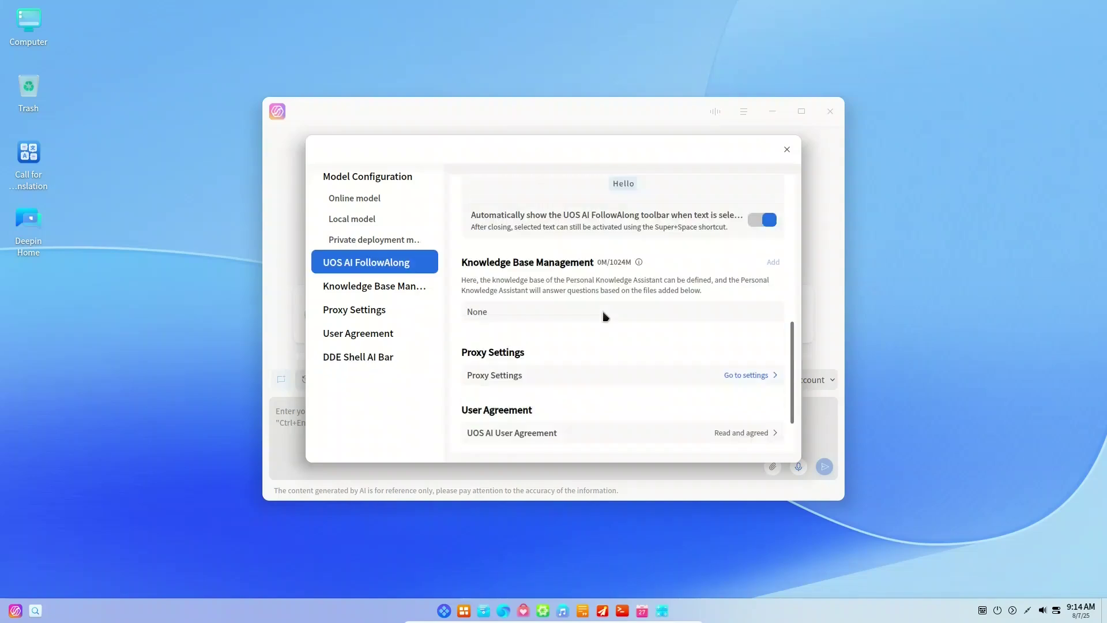
scroll(603, 317, "up", 1)
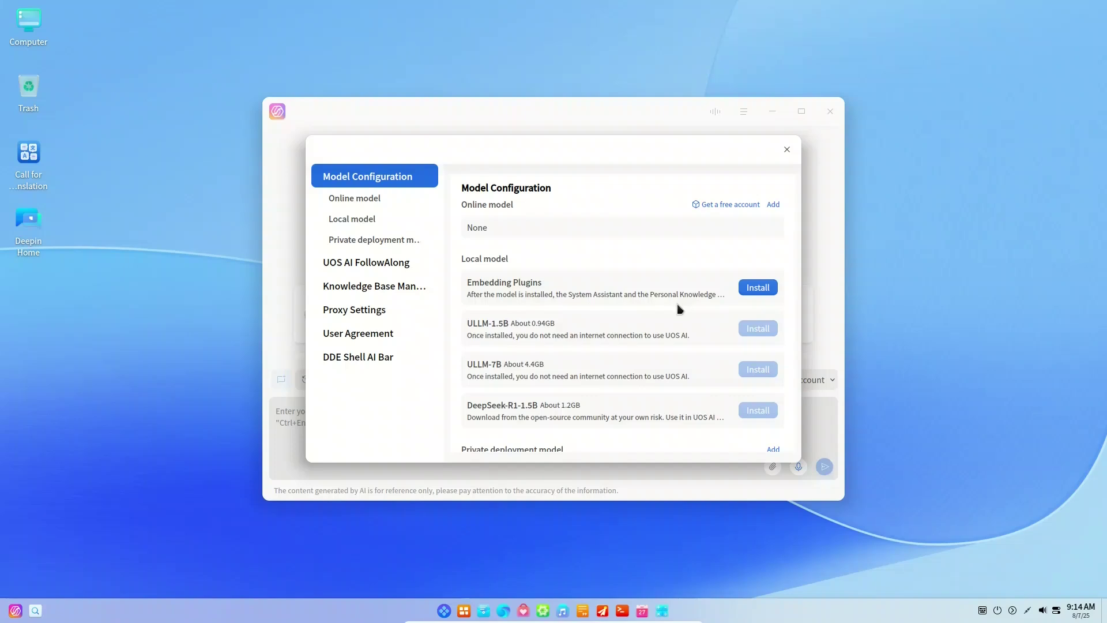
scroll(680, 310, "down", 1)
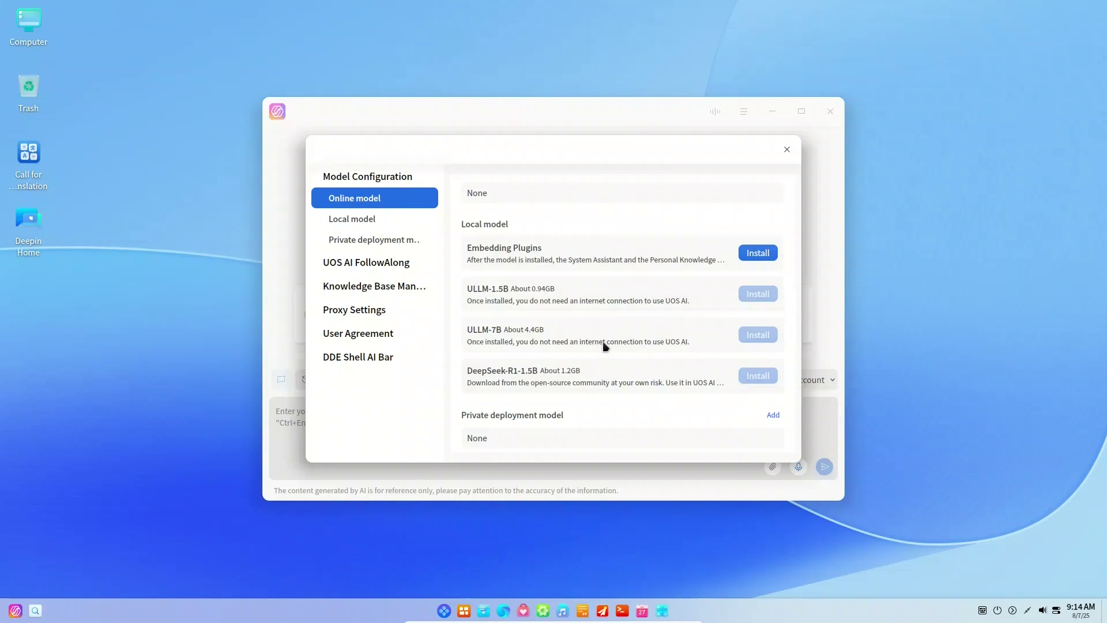
scroll(606, 347, "down", 1)
scroll(606, 346, "down", 1)
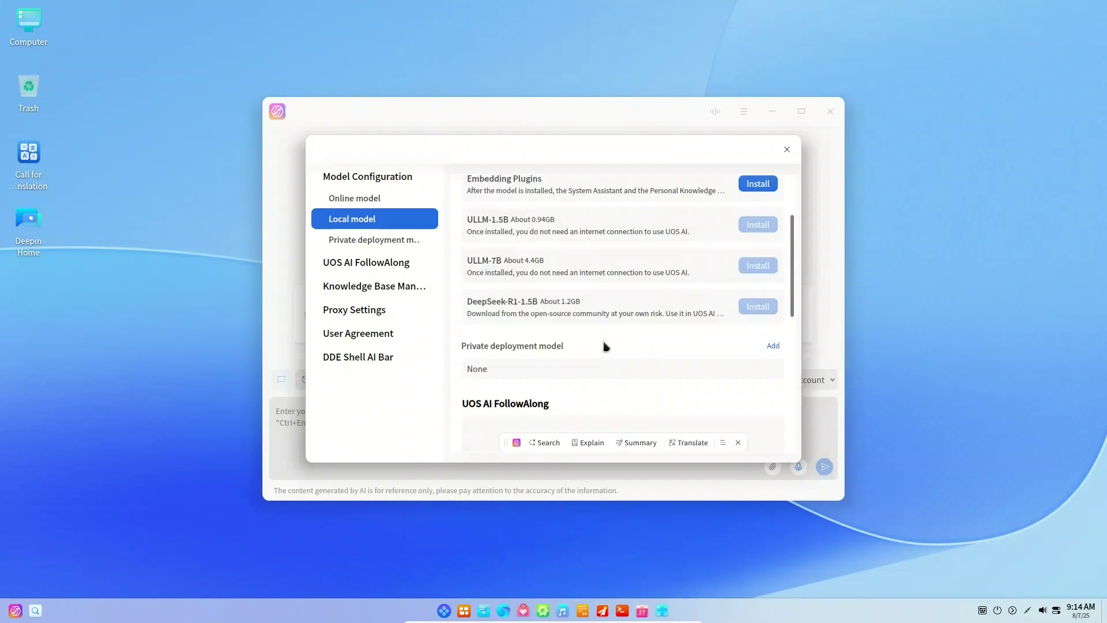
scroll(606, 346, "down", 2)
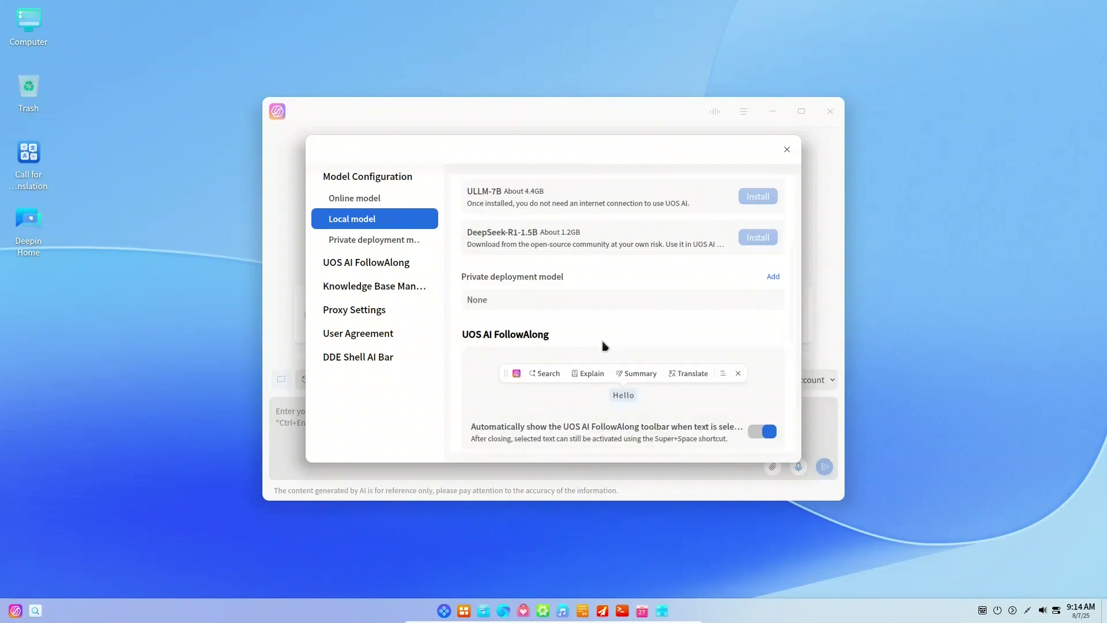
scroll(604, 346, "down", 1)
scroll(605, 346, "down", 1)
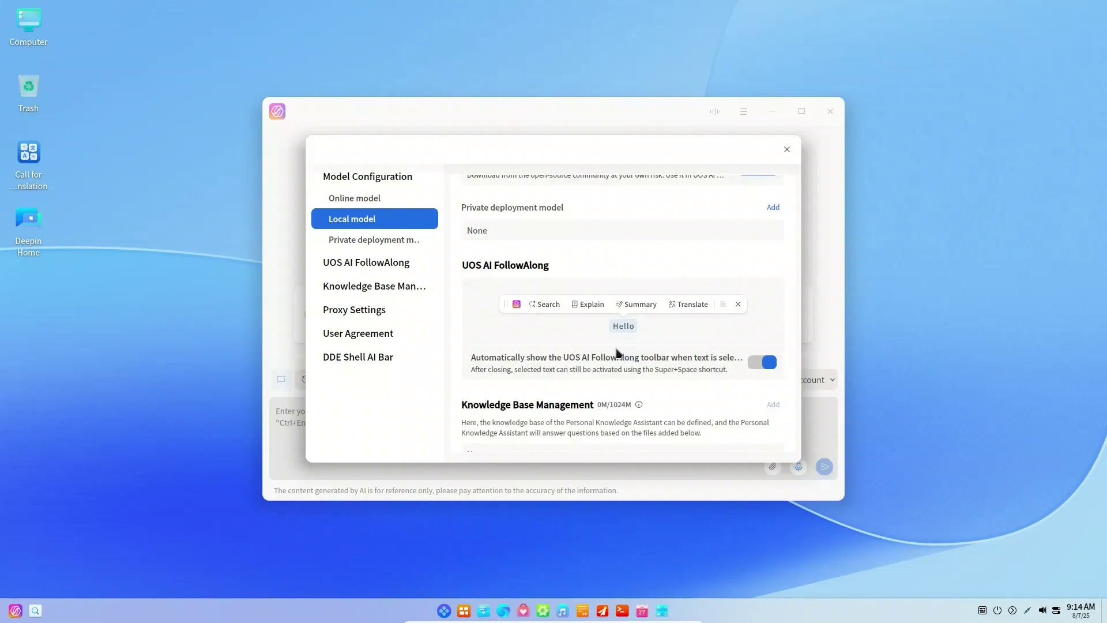
scroll(619, 353, "up", 3)
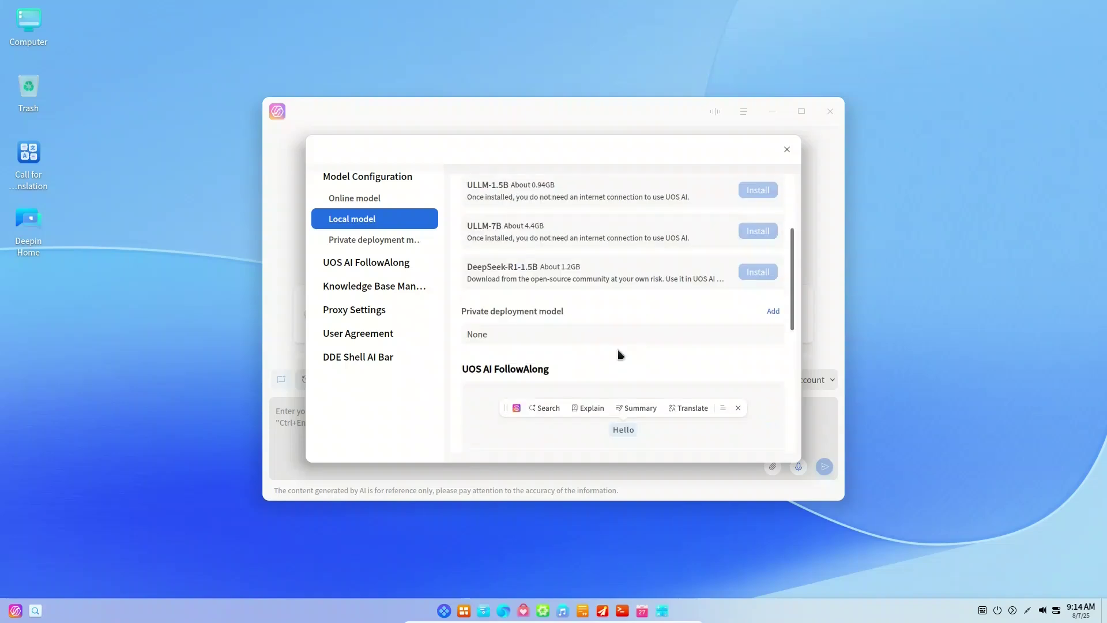
scroll(620, 354, "up", 4)
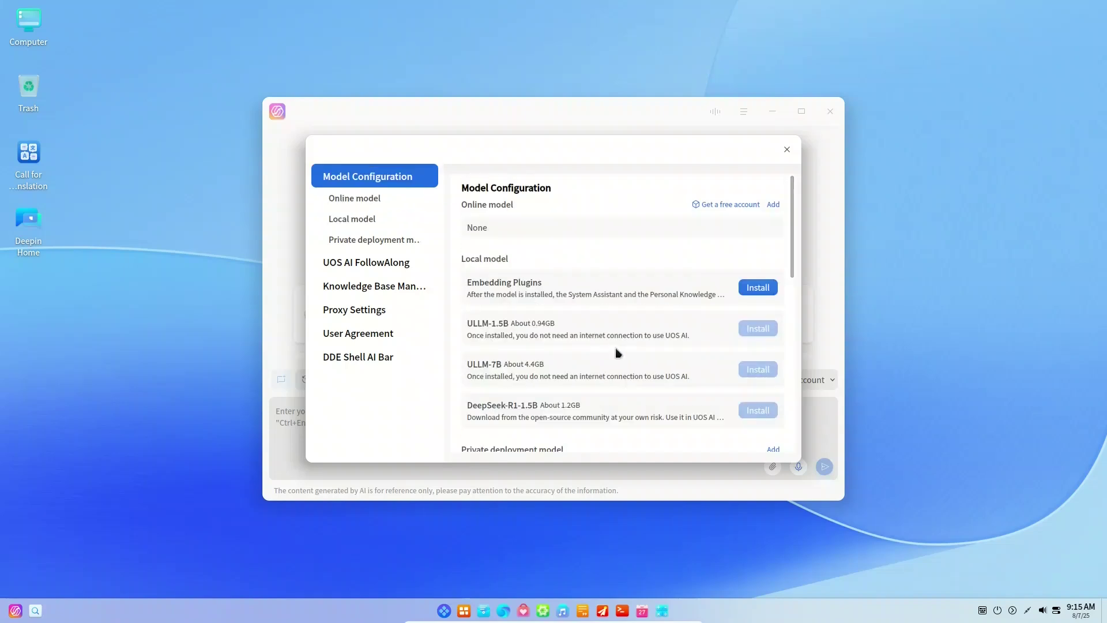
Step: Close UOS AI's settings dialog and focus the question box
left_click(787, 150)
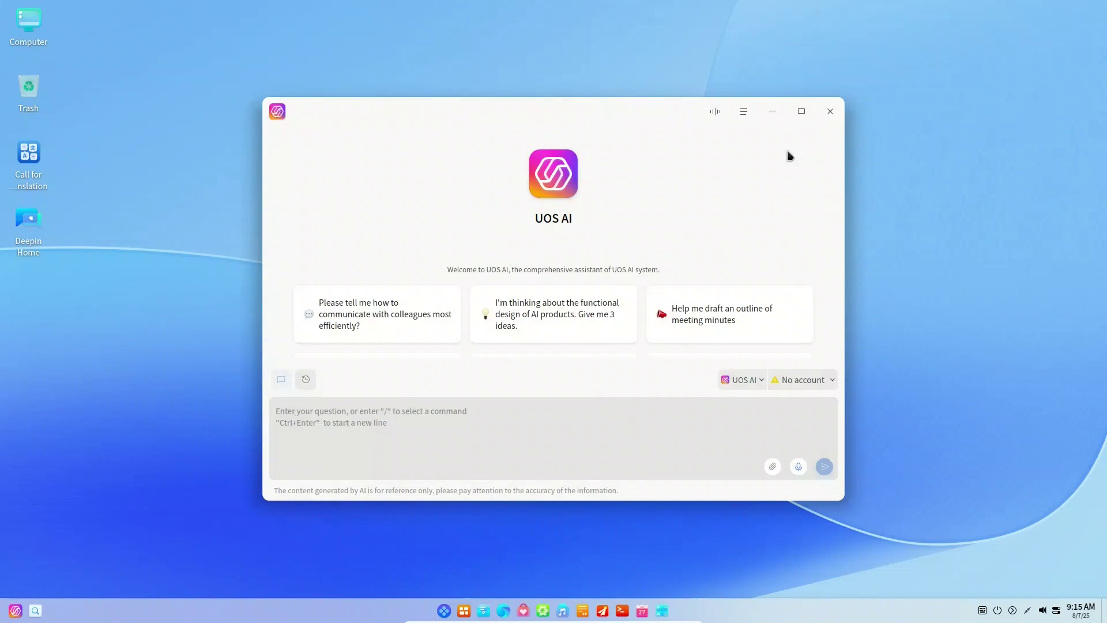
left_click(397, 417)
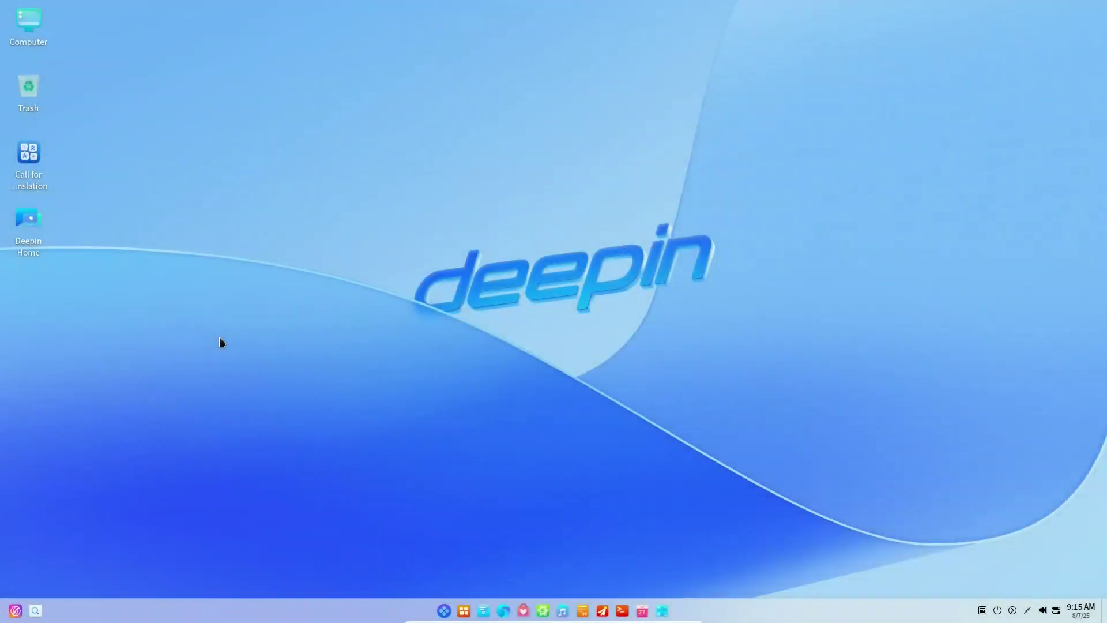
Step: Open Computer maximised, browse System Disk and Data Disk, then close the file manager
double_click(34, 32)
left_click(830, 108)
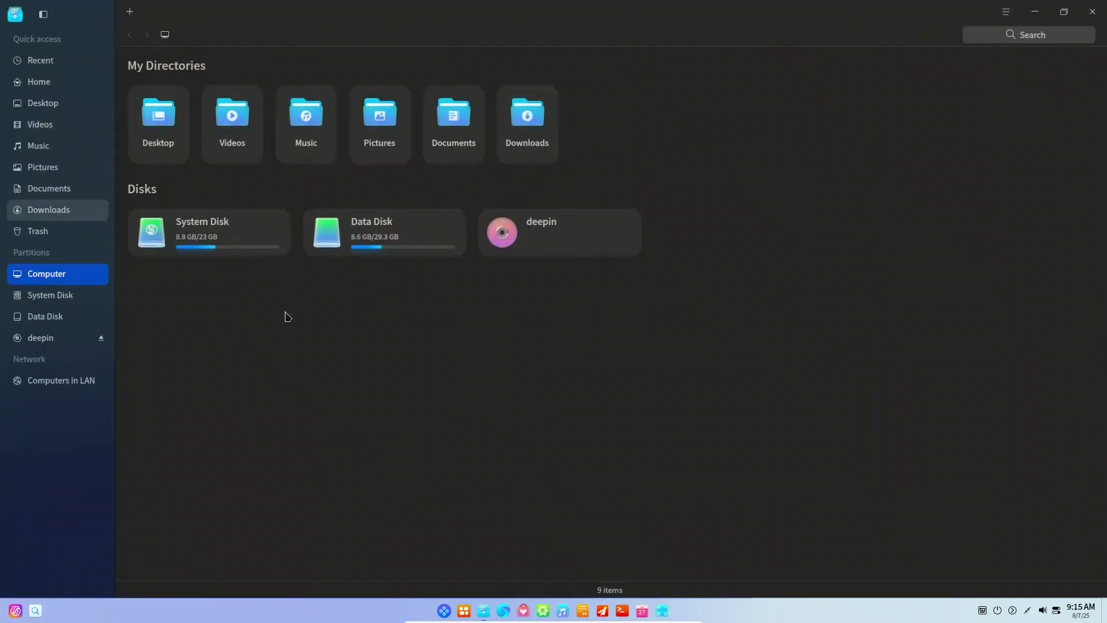
double_click(213, 236)
left_click(130, 34)
double_click(389, 236)
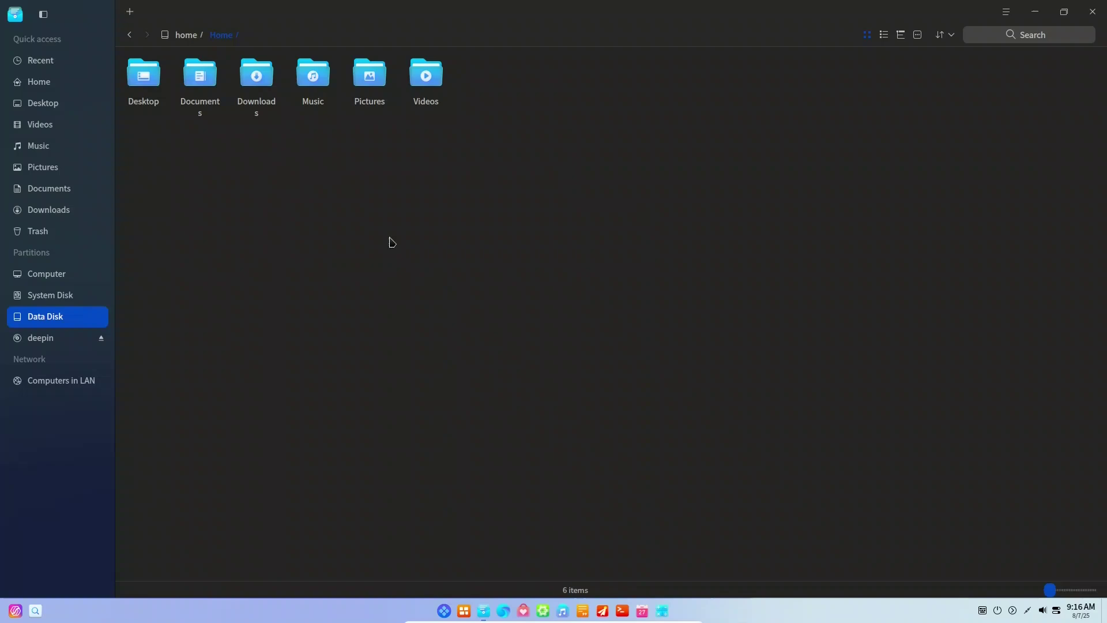
left_click(130, 34)
left_click(1093, 11)
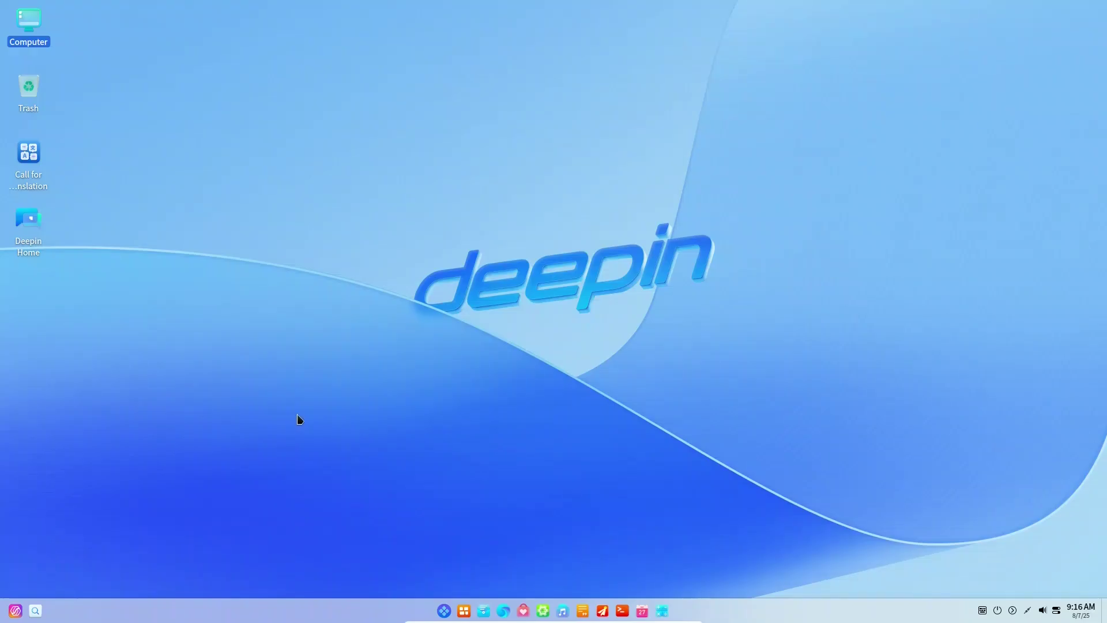
Step: Open and dismiss the desktop search bar, then open the Call for Translation shortcut
left_click(36, 607)
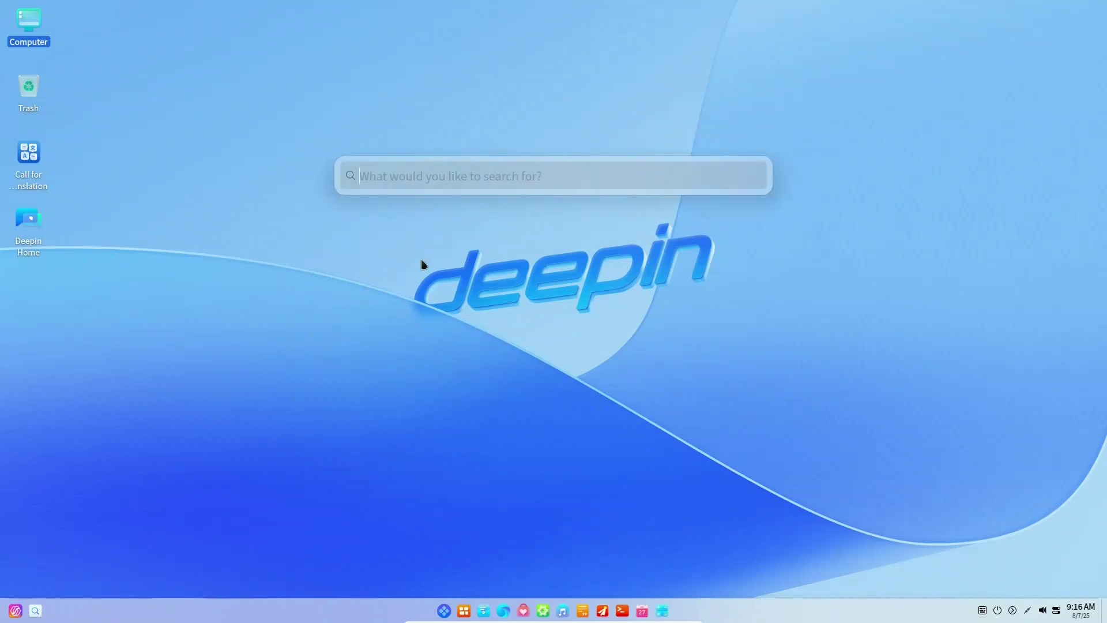
left_click(422, 260)
left_click(50, 174)
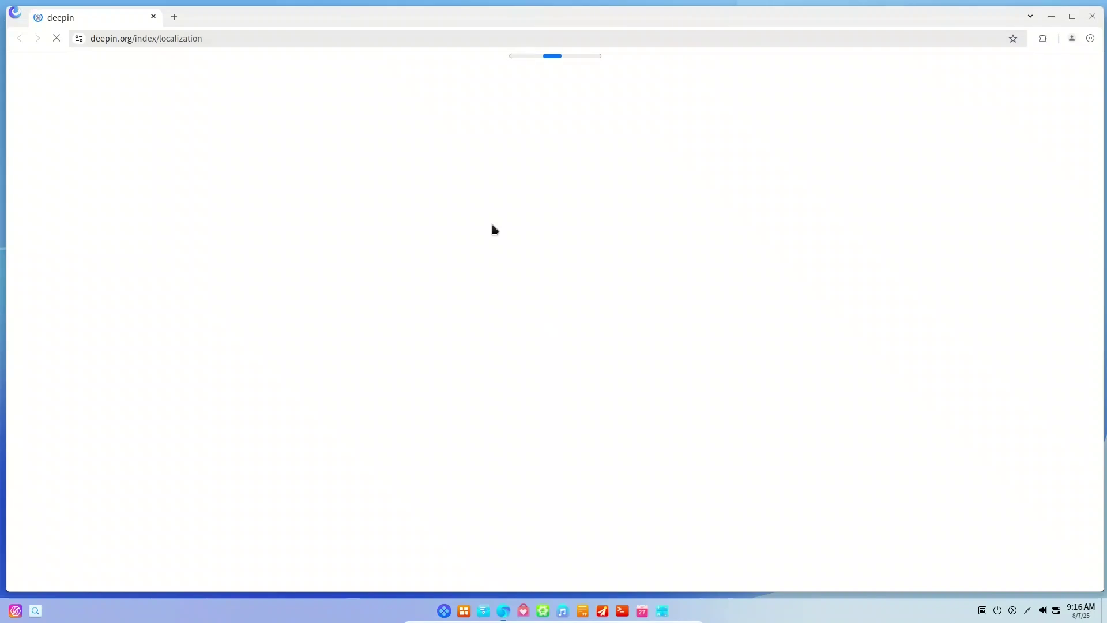
scroll(492, 223, "down", 1)
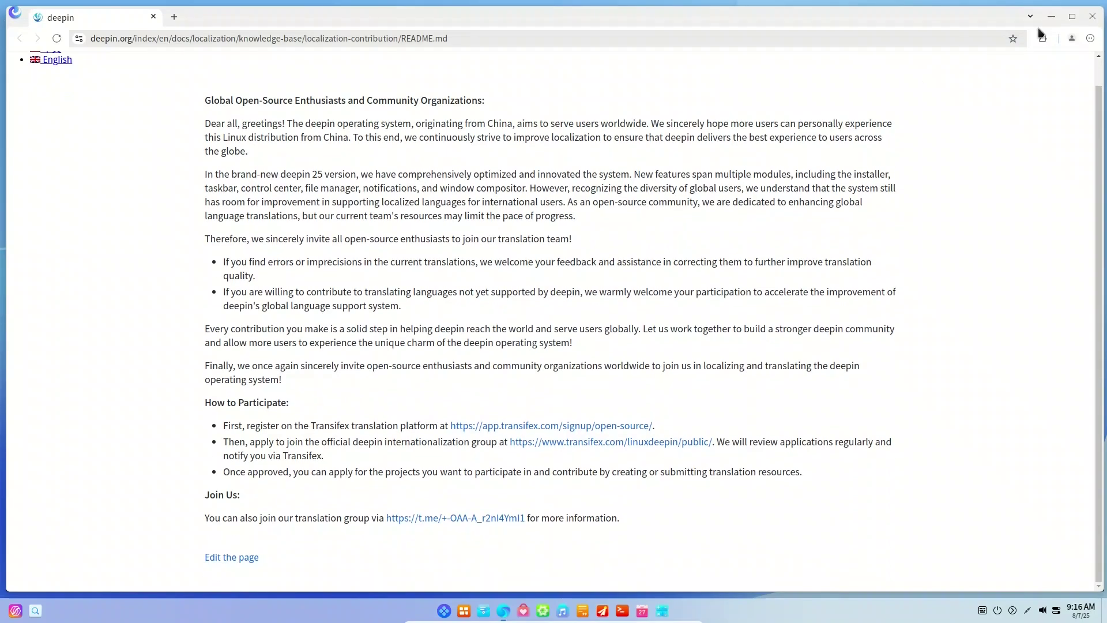
left_click(1093, 16)
double_click(29, 220)
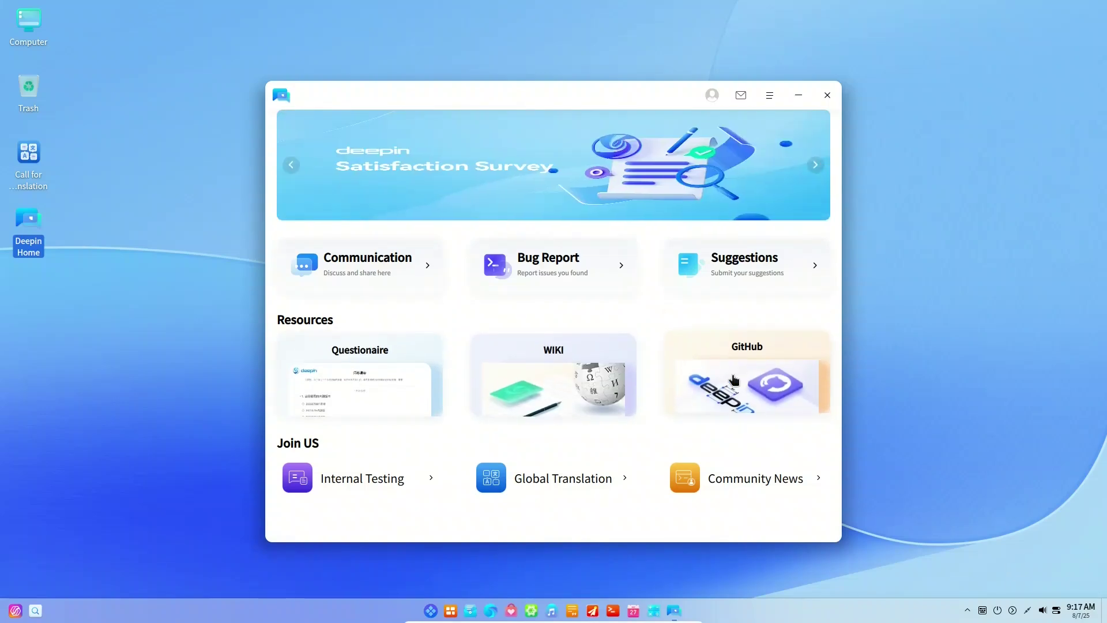
left_click(736, 381)
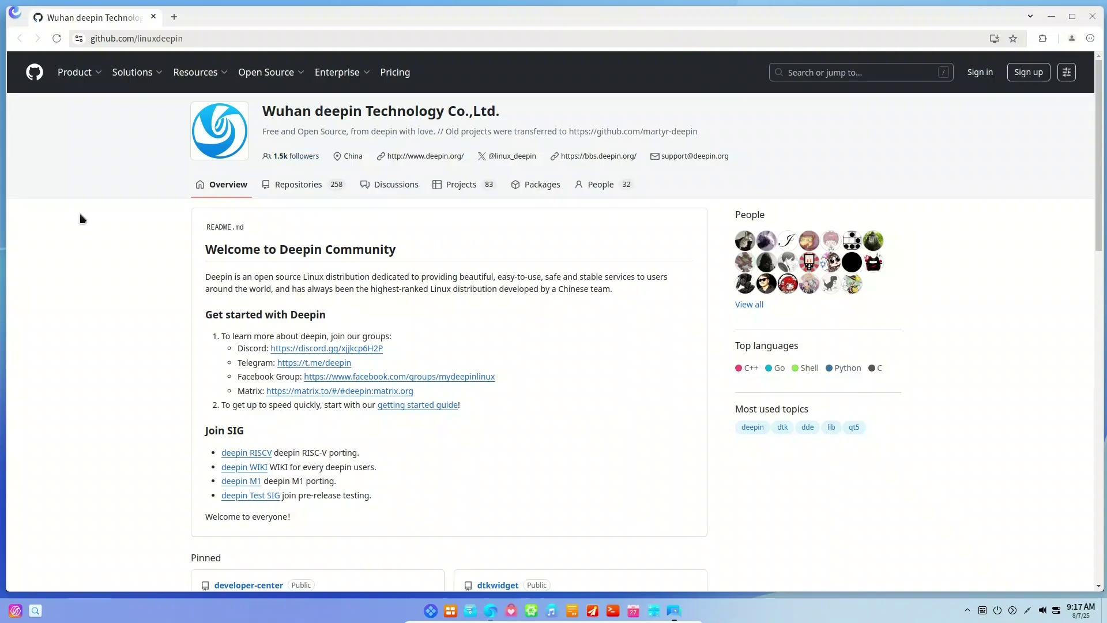
scroll(553, 323, "down", 15)
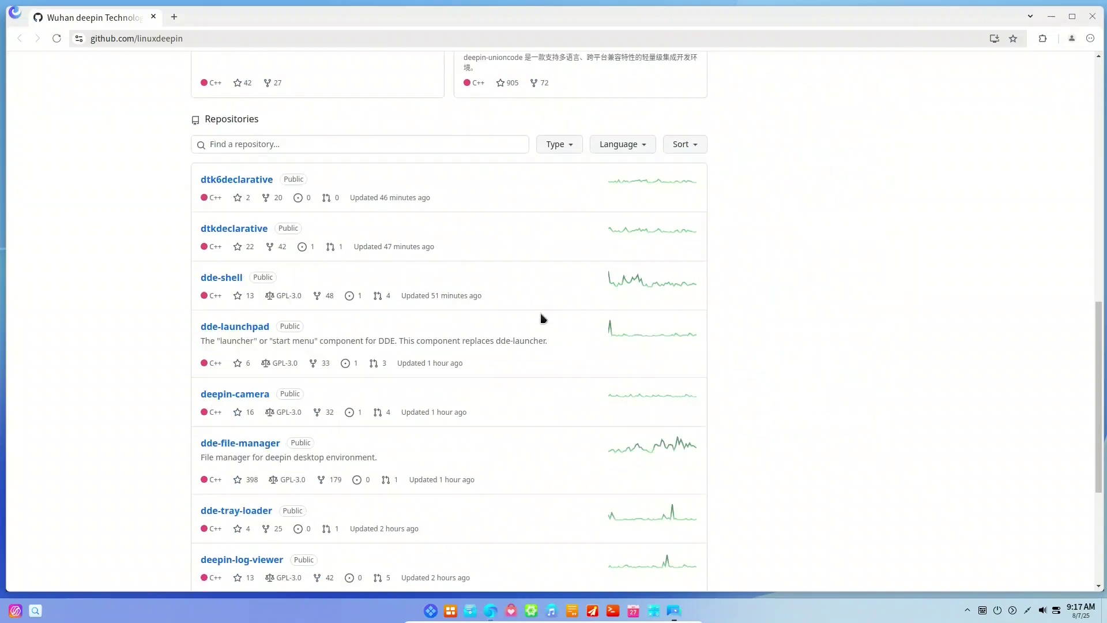
left_click(1093, 16)
Step: Close Deepin Home, then view the Text Editor's About information and close the editor
left_click(828, 100)
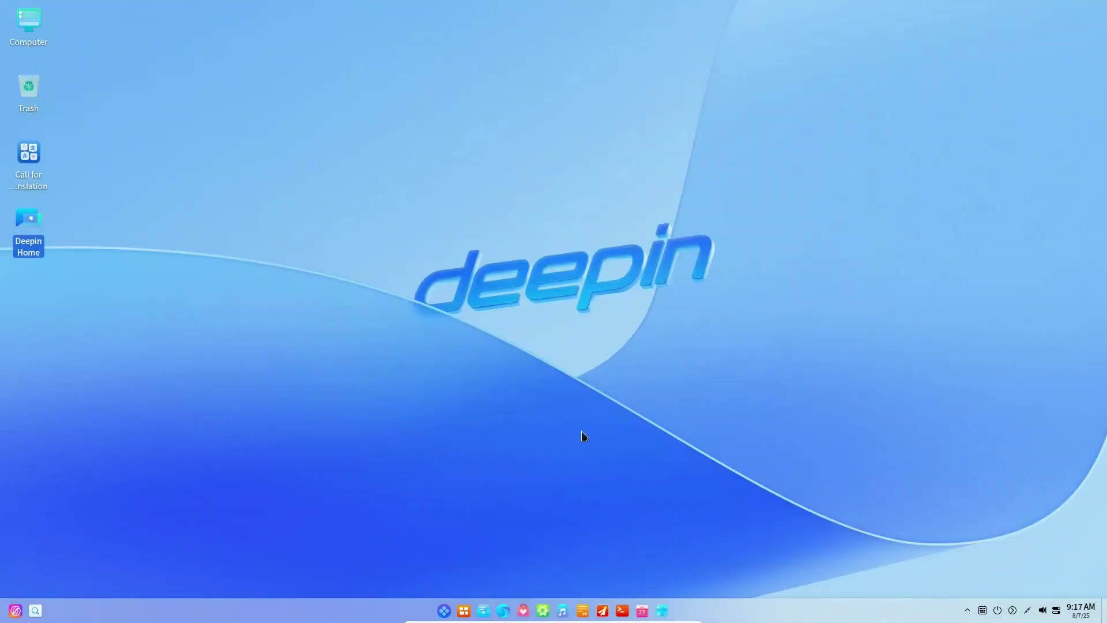
left_click(465, 612)
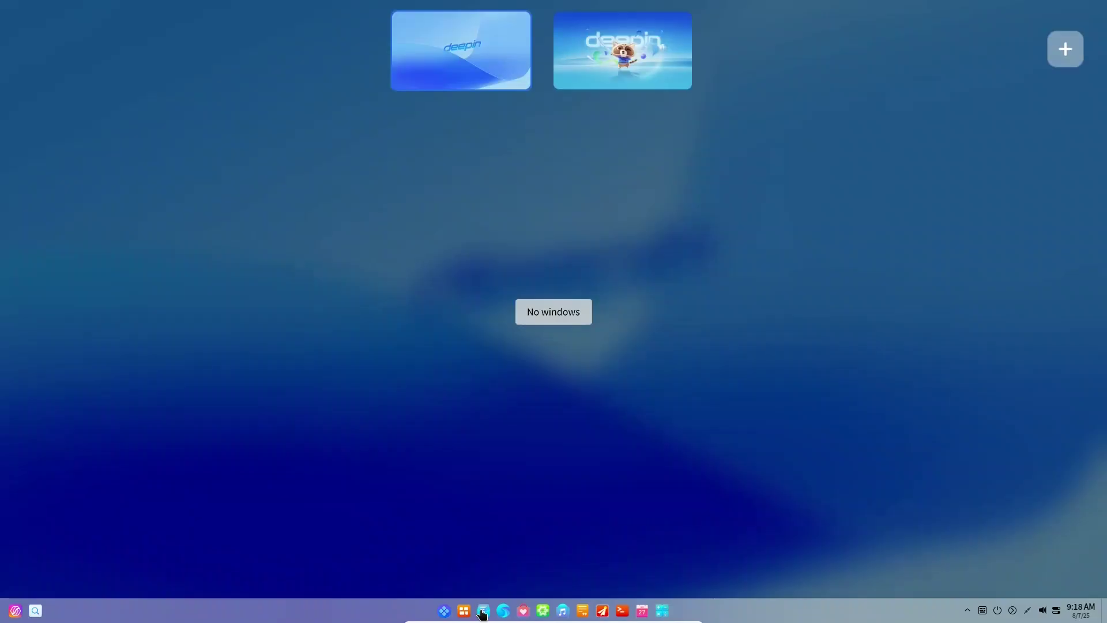
left_click(637, 339)
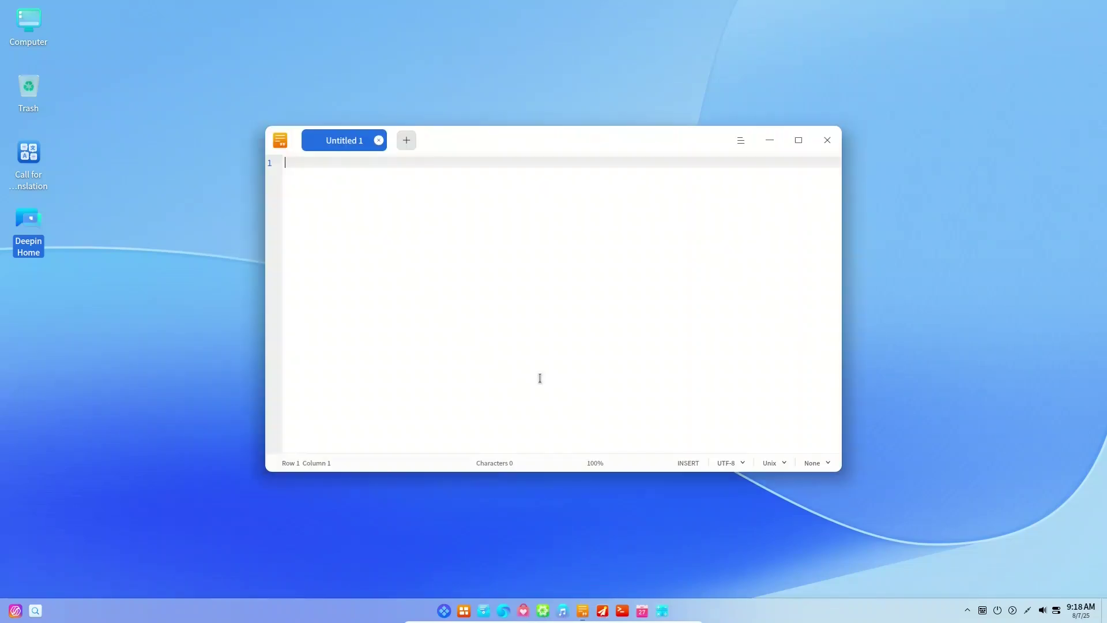
left_click(746, 148)
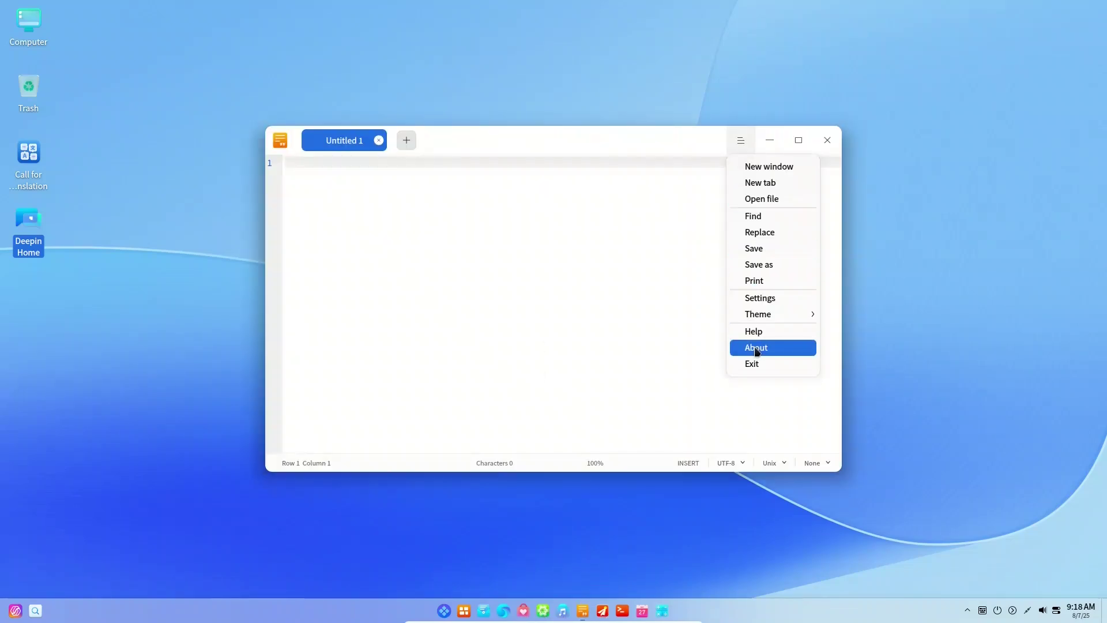
left_click(758, 350)
left_click(695, 229)
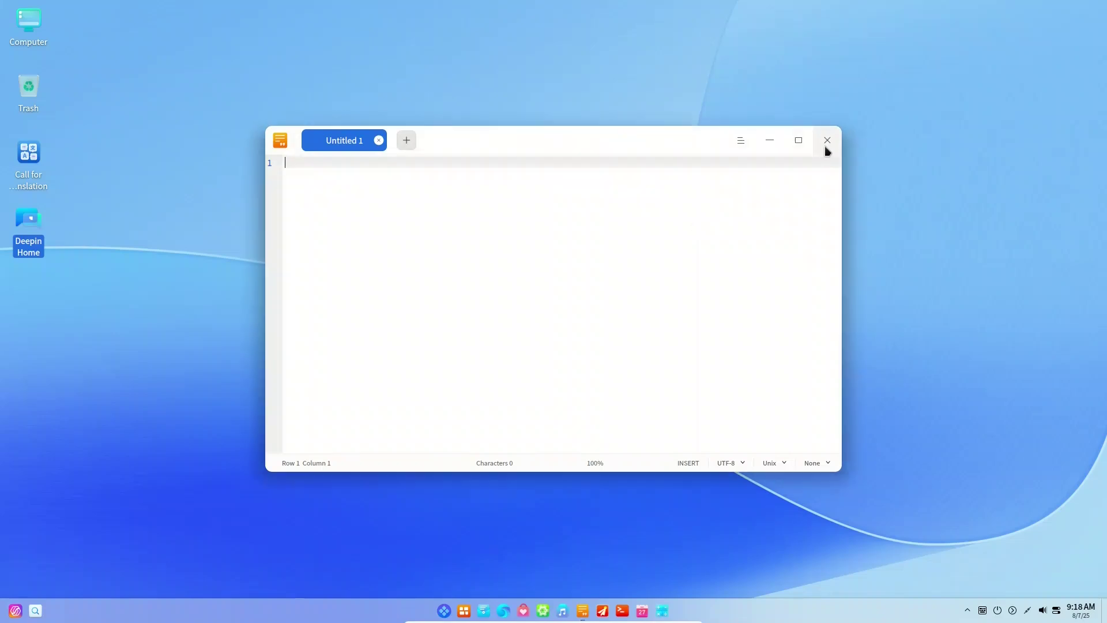
left_click(827, 141)
Step: Open a terminal with Ctrl+Alt+T, view its About information, then close it
key("ctrl+alt+t")
left_click(741, 142)
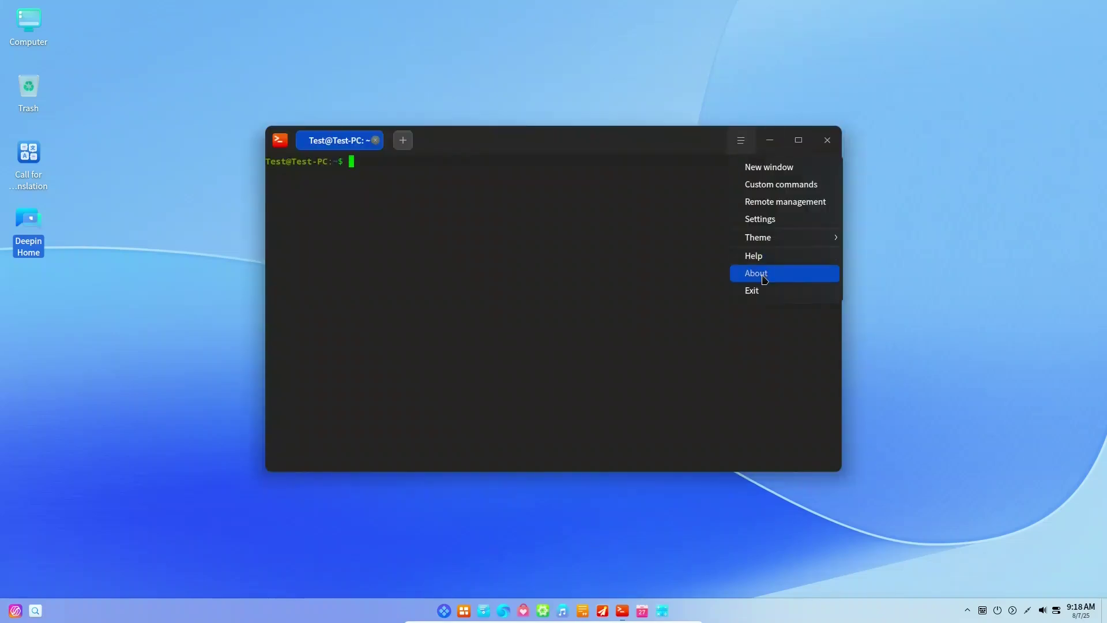
left_click(767, 272)
left_click(695, 231)
left_click(827, 141)
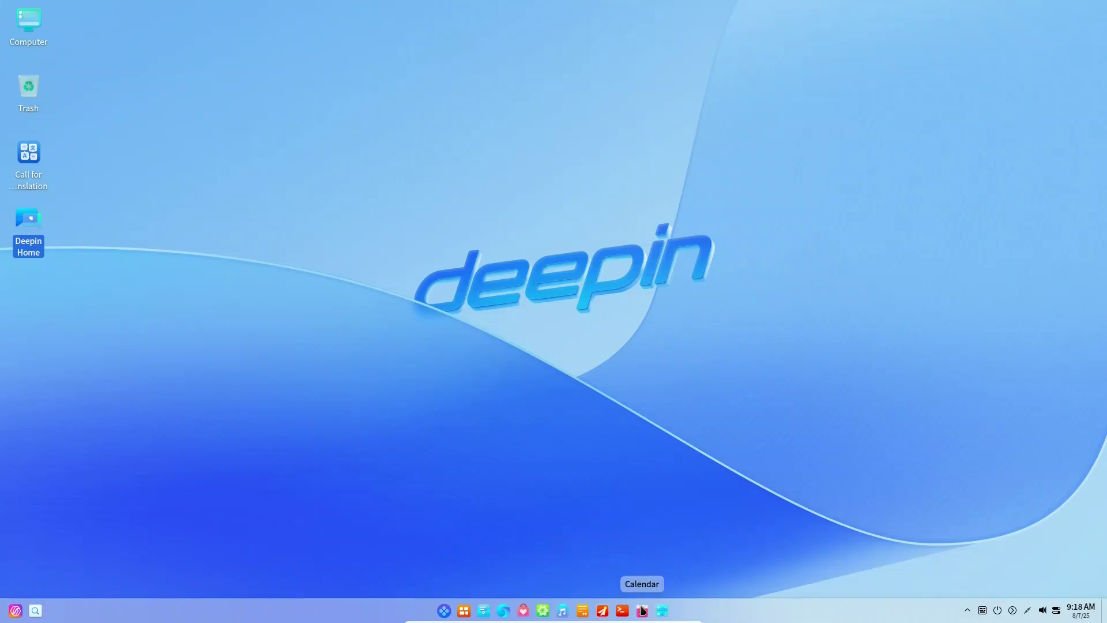
Step: Launch Calculator and switch it to Scientific, then Programmer, then back to Standard mode
left_click(663, 611)
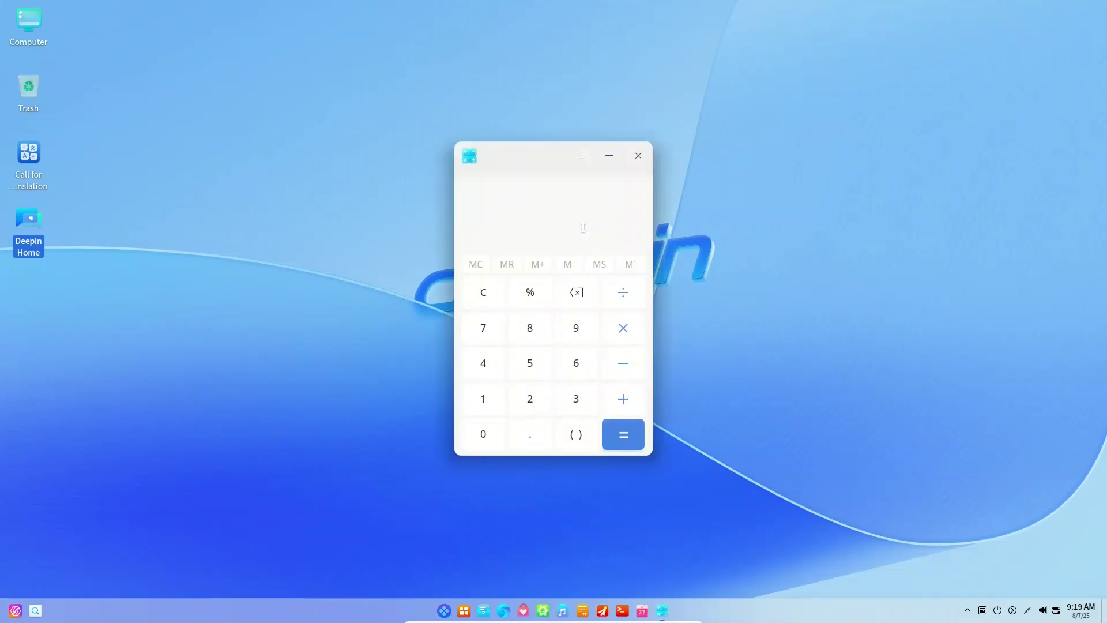
left_click(580, 156)
mouse_move(634, 181)
left_click(704, 198)
left_click(642, 155)
mouse_move(675, 182)
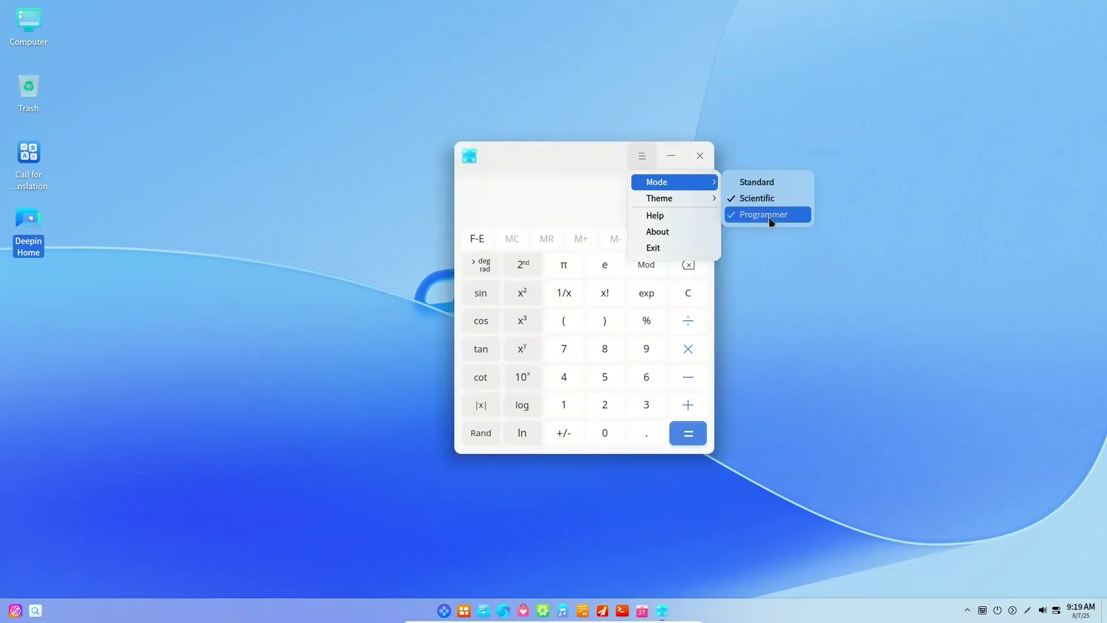
left_click(770, 216)
left_click(642, 156)
left_click(758, 182)
Step: Set the calculator theme to Dark, then back to Light, and close it
left_click(580, 156)
mouse_move(616, 201)
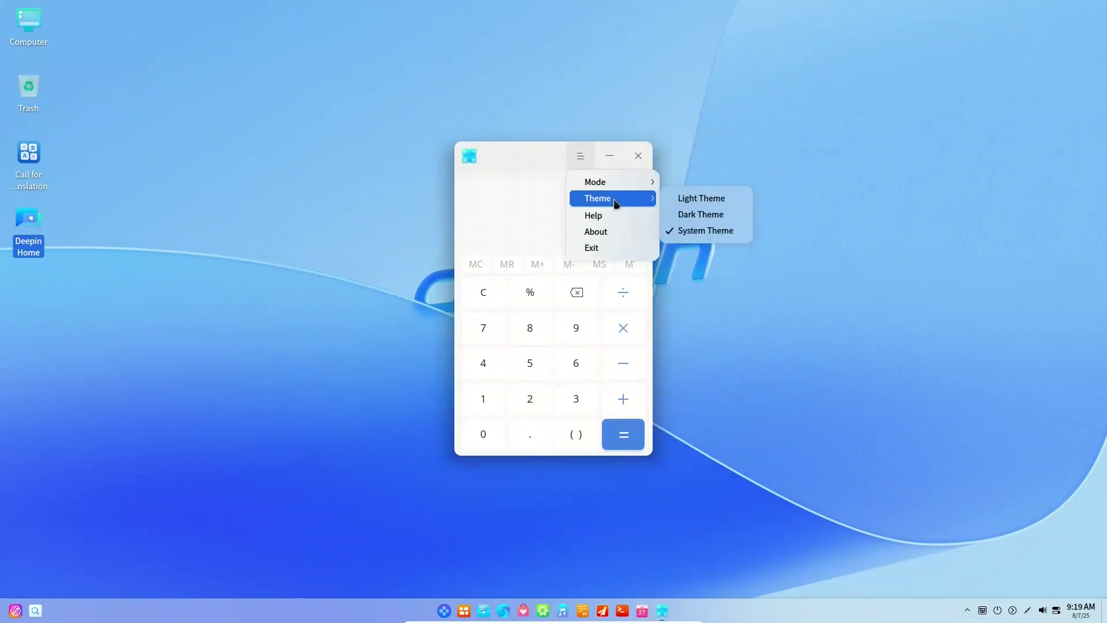
left_click(701, 214)
left_click(580, 156)
left_click(701, 198)
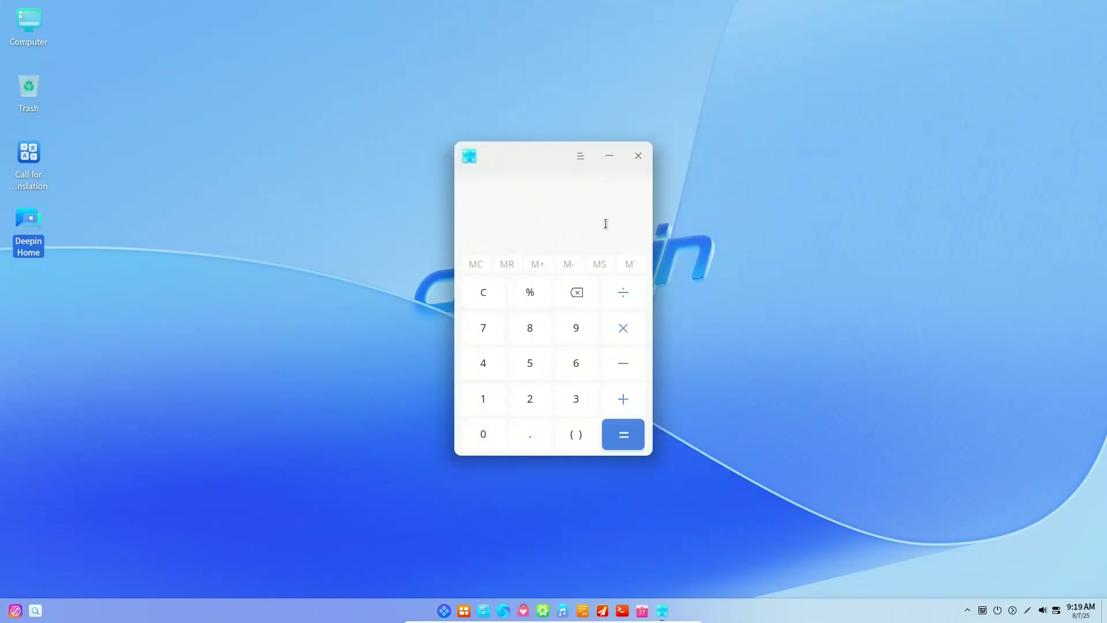
left_click(638, 156)
Step: Launch LibreOffice Writer, view Help > About LibreOffice, then close Writer
left_click(444, 610)
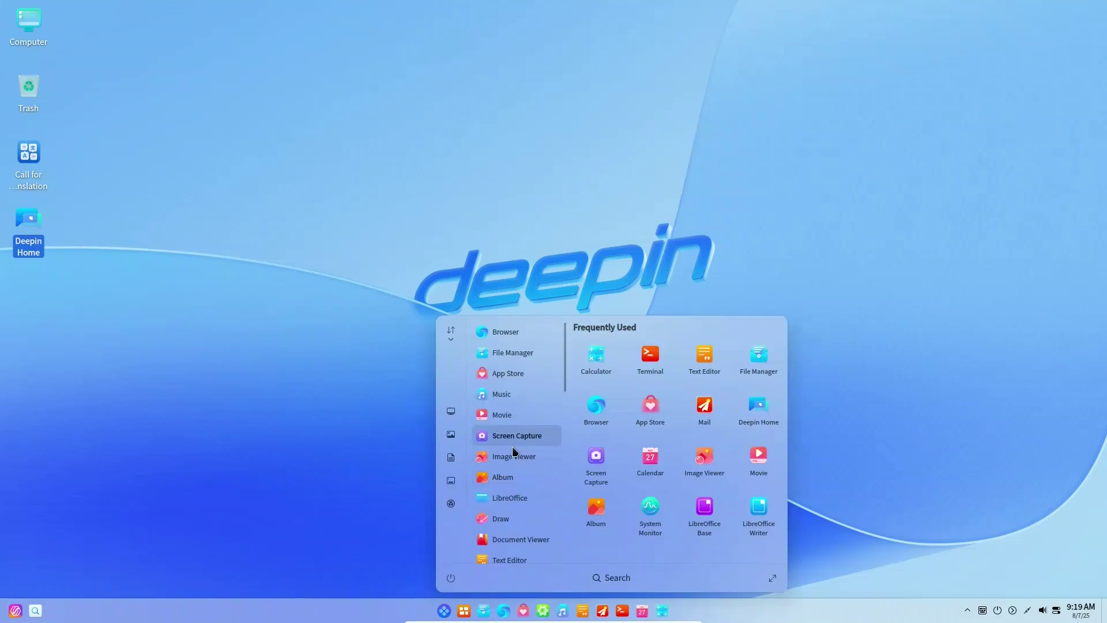
left_click(517, 496)
left_click(582, 426)
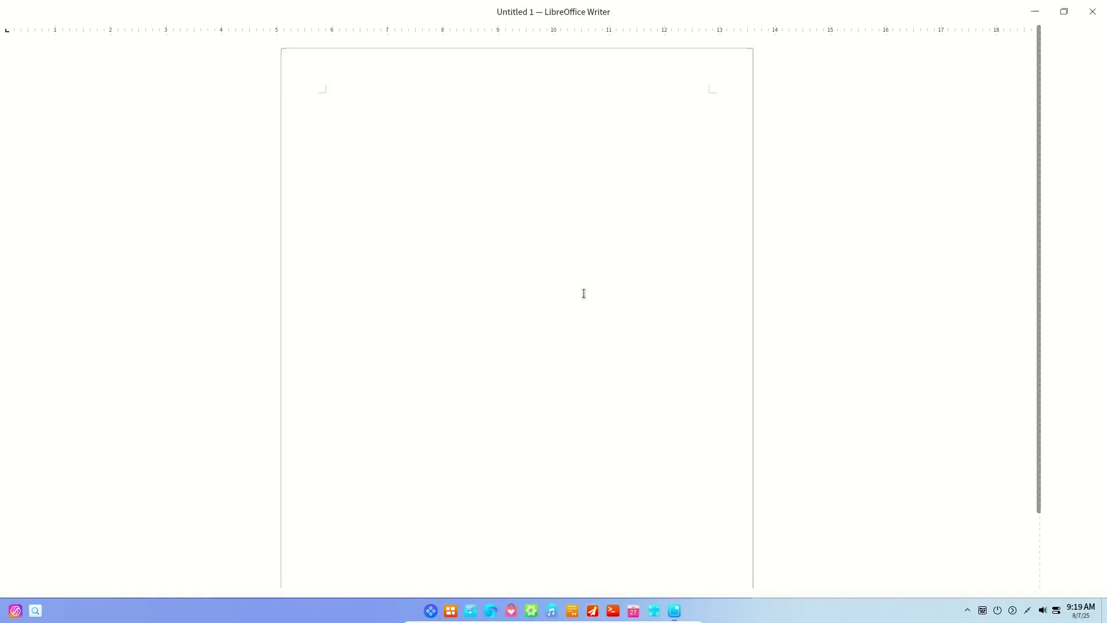
left_click(685, 379)
left_click(315, 33)
left_click(350, 264)
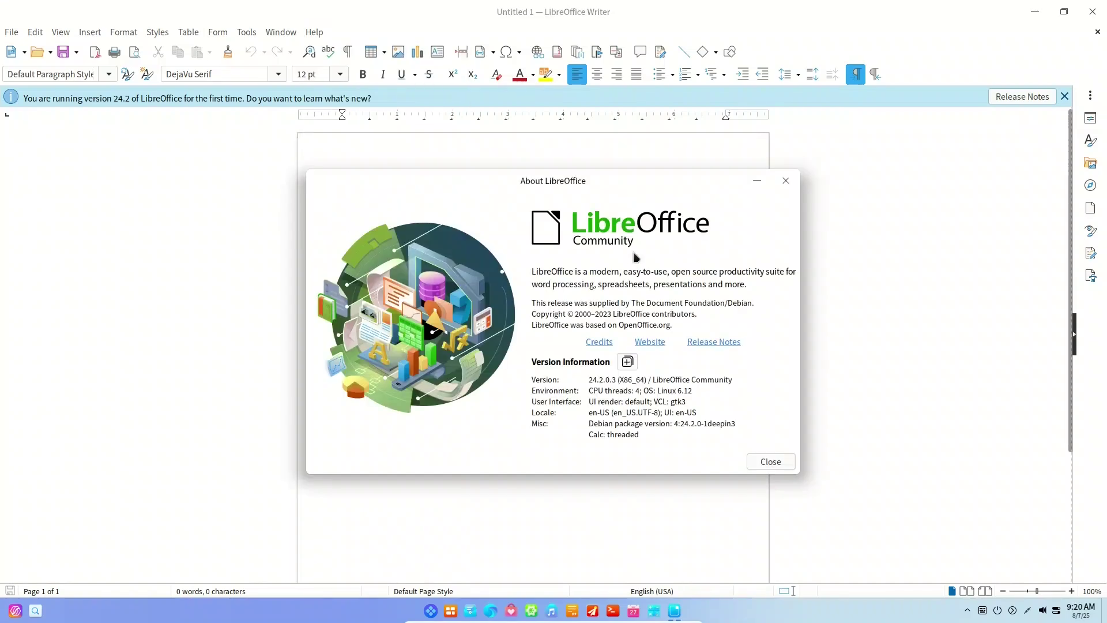
left_click(771, 461)
left_click(1093, 12)
Step: Launch deepin Draw, view its About information, close it and reopen the launcher
left_click(444, 611)
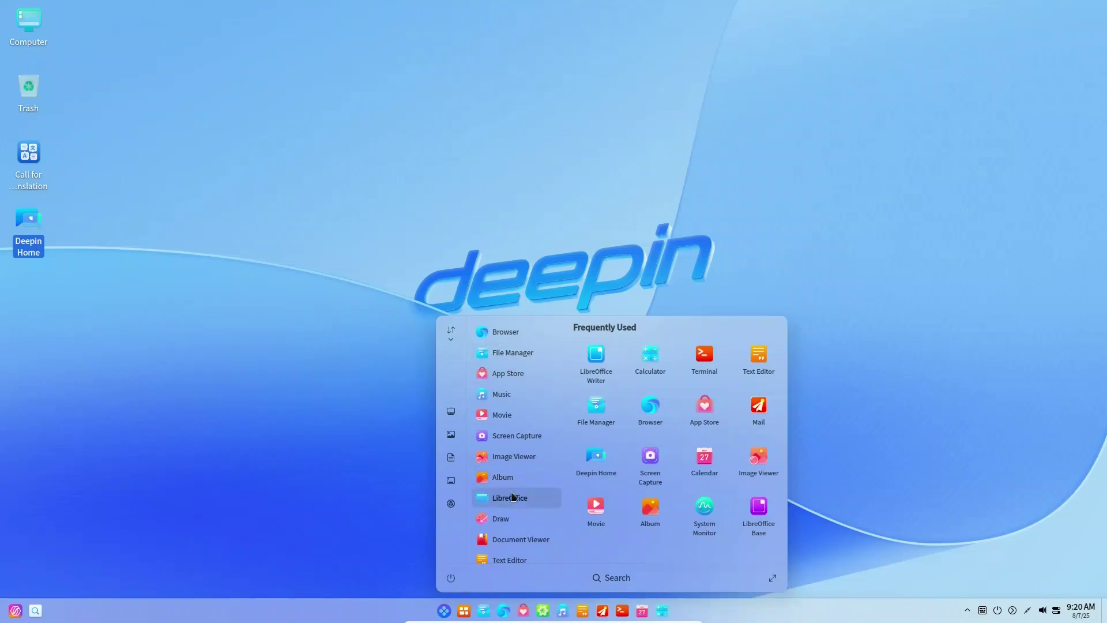
left_click(512, 525)
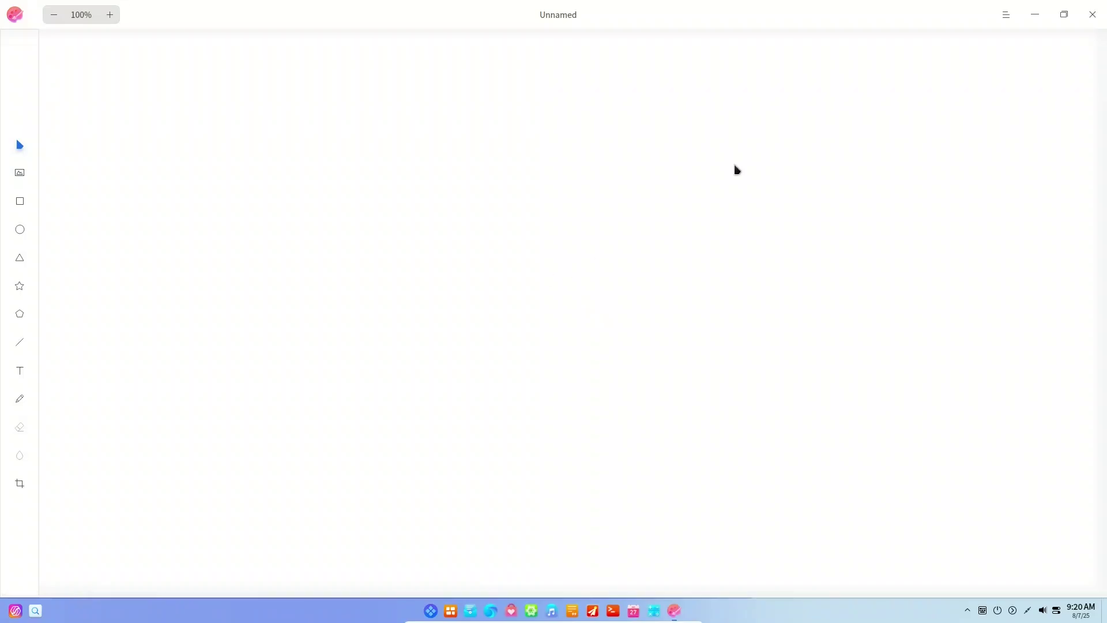
left_click(1007, 14)
left_click(1022, 173)
left_click(695, 230)
left_click(1092, 14)
left_click(444, 611)
scroll(508, 521, "down", 10)
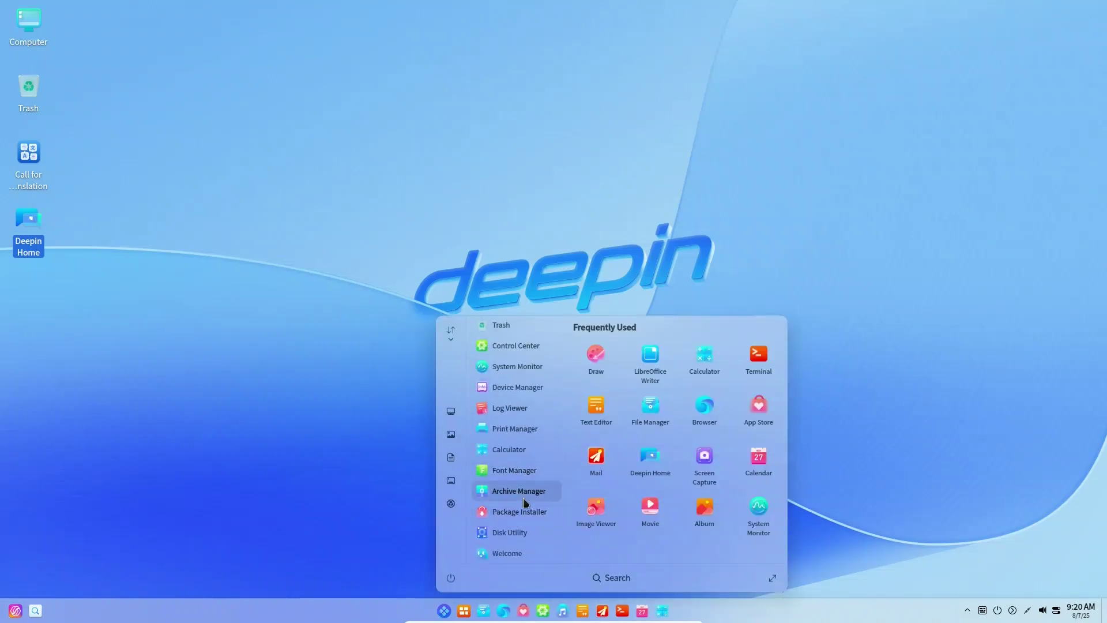
Step: Authenticate into Disk Utility, inspect partitions sda1–sda5 and /dev/sr0, then close it
left_click(515, 538)
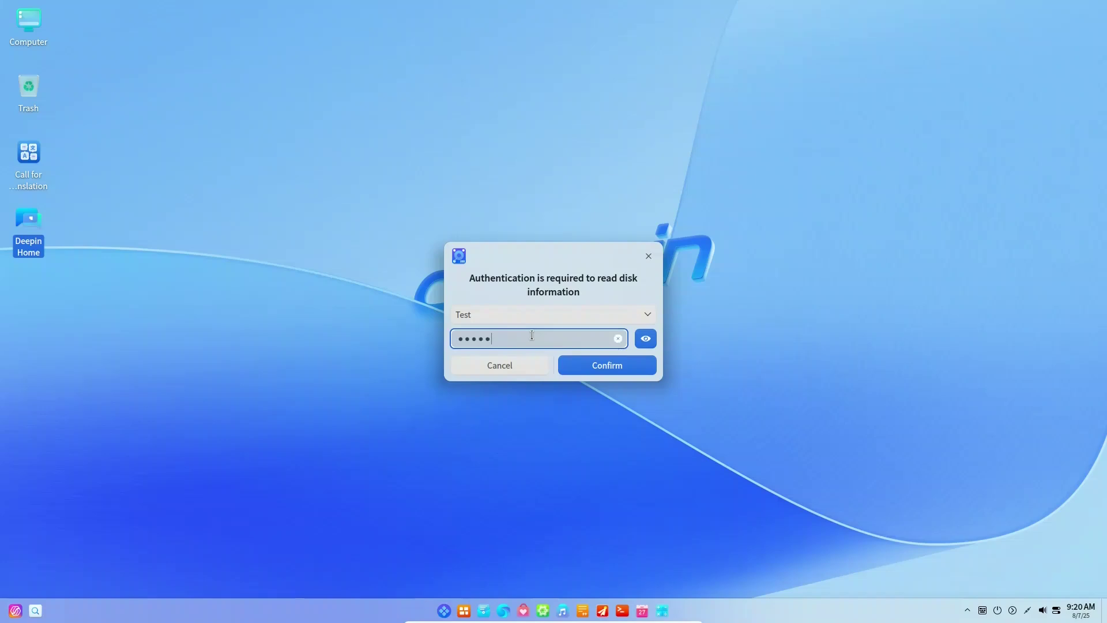
left_click(604, 369)
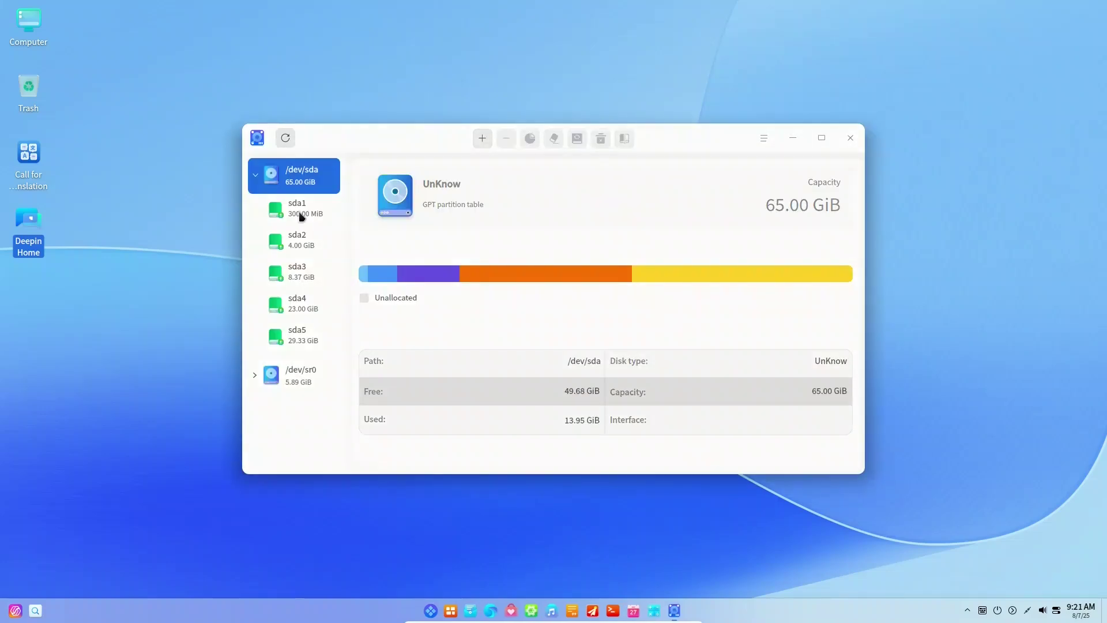
left_click(297, 211)
left_click(297, 241)
left_click(297, 272)
left_click(297, 304)
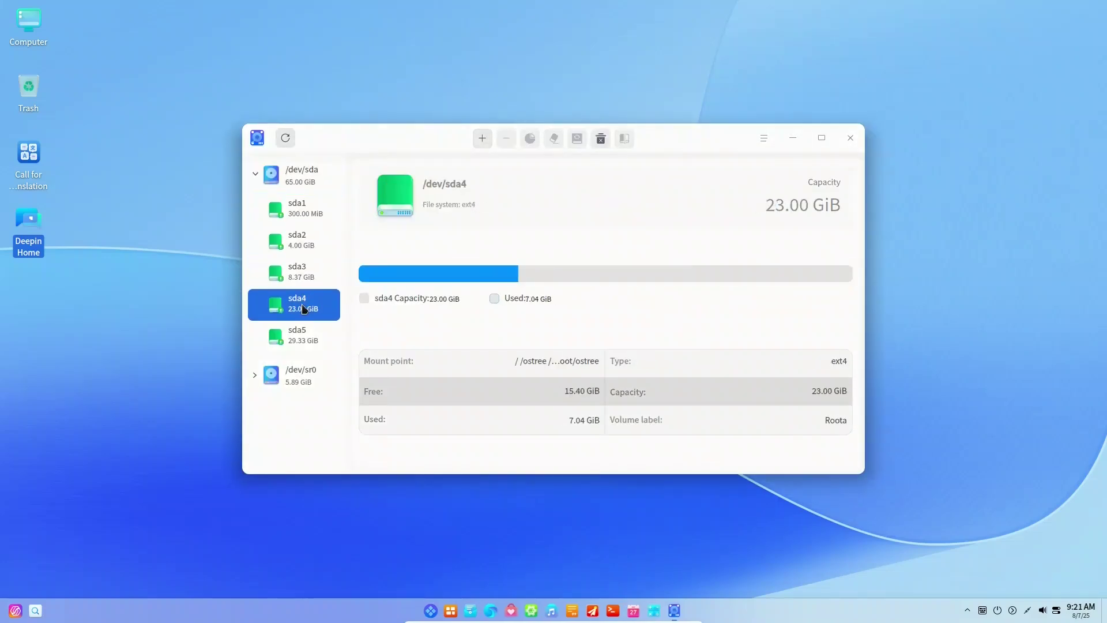
left_click(297, 335)
left_click(301, 377)
left_click(850, 140)
Step: Launch System Monitor and view memory details, Services, Users, then Processes
key("super")
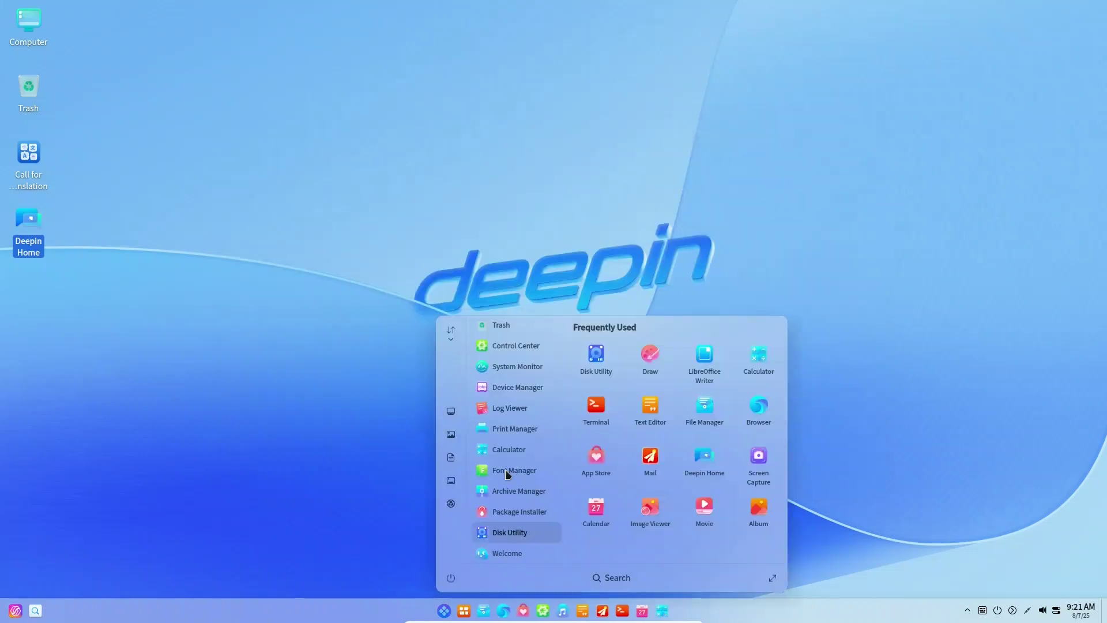
scroll(507, 470, "down", 3)
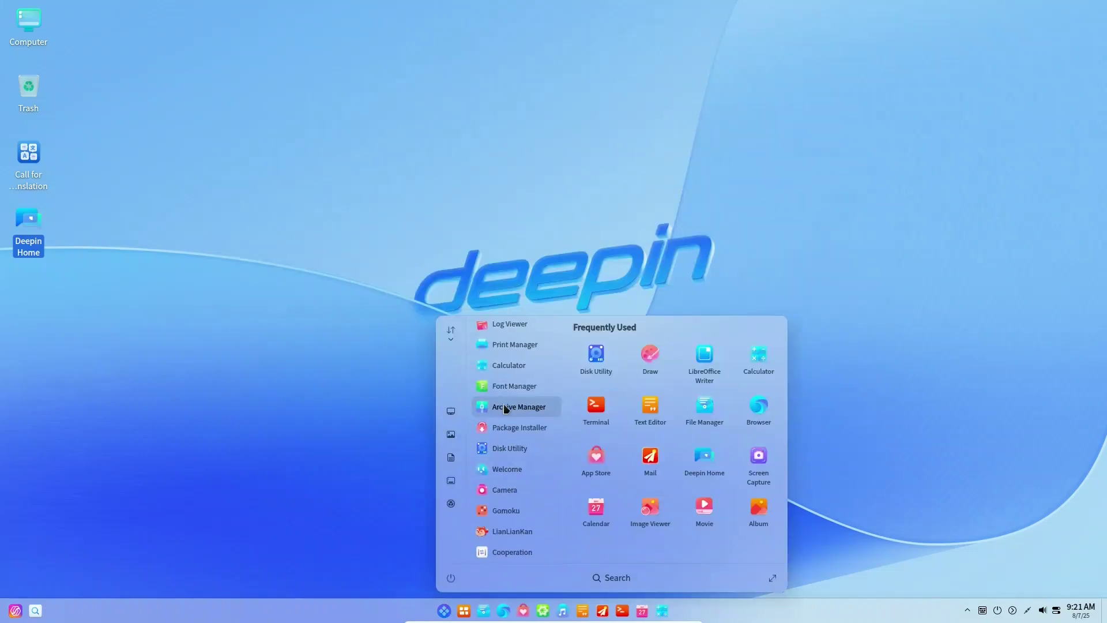
scroll(511, 461, "down", 1)
scroll(516, 444, "up", 4)
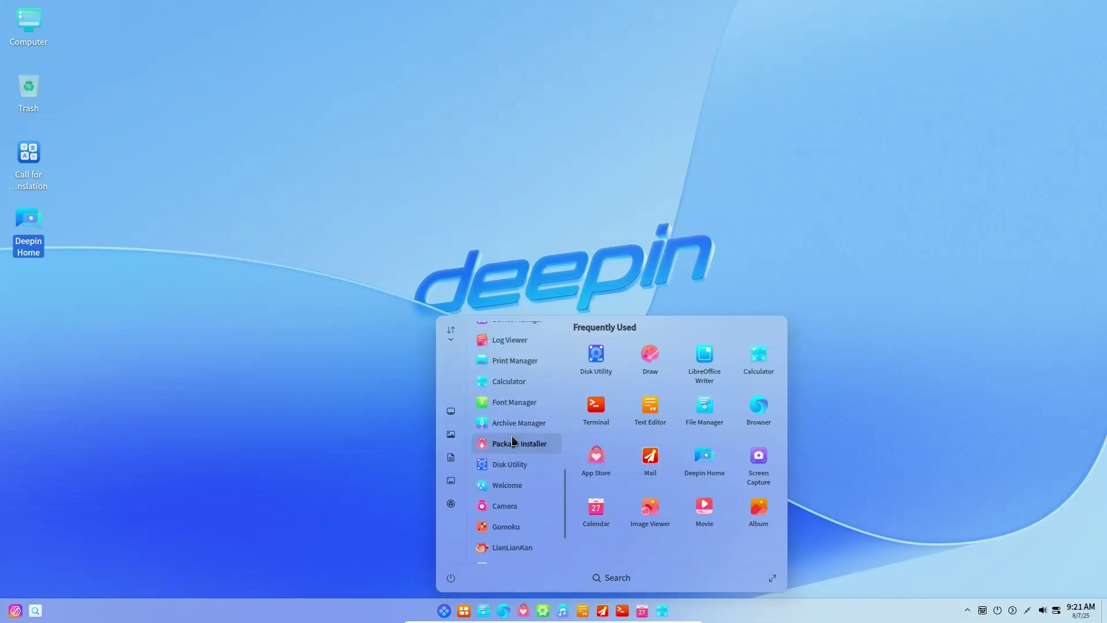
left_click(595, 360)
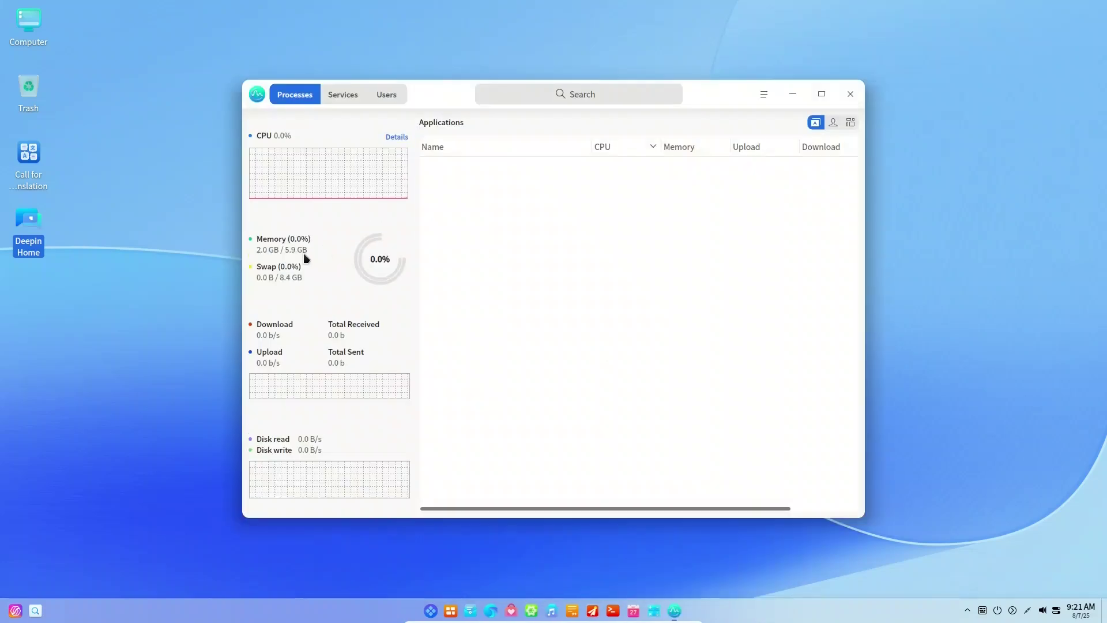
left_click(307, 259)
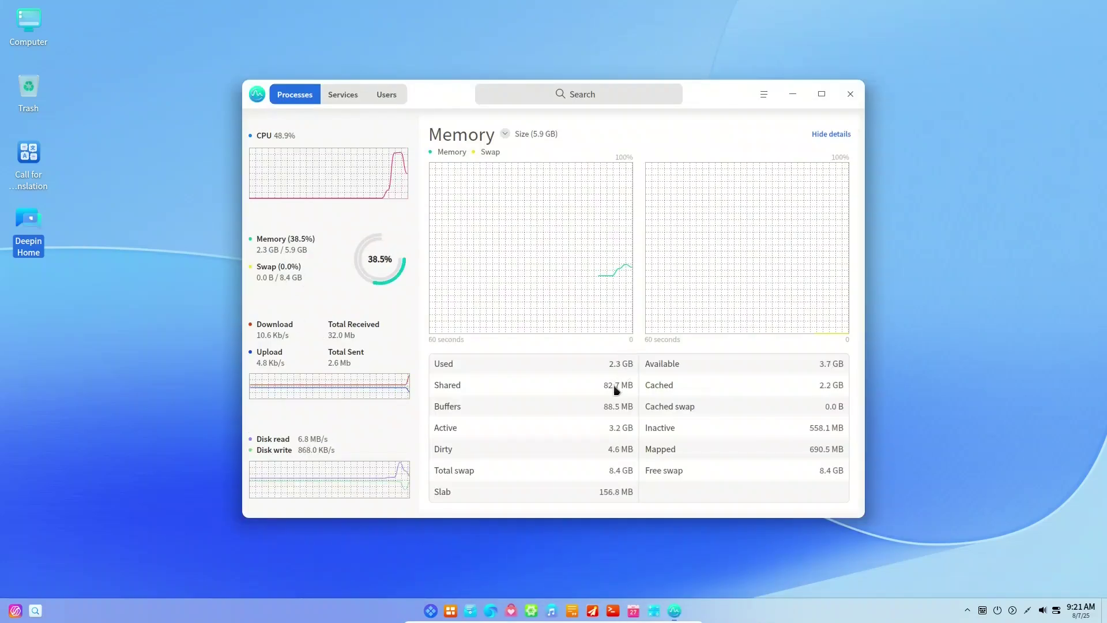
left_click(342, 95)
left_click(384, 99)
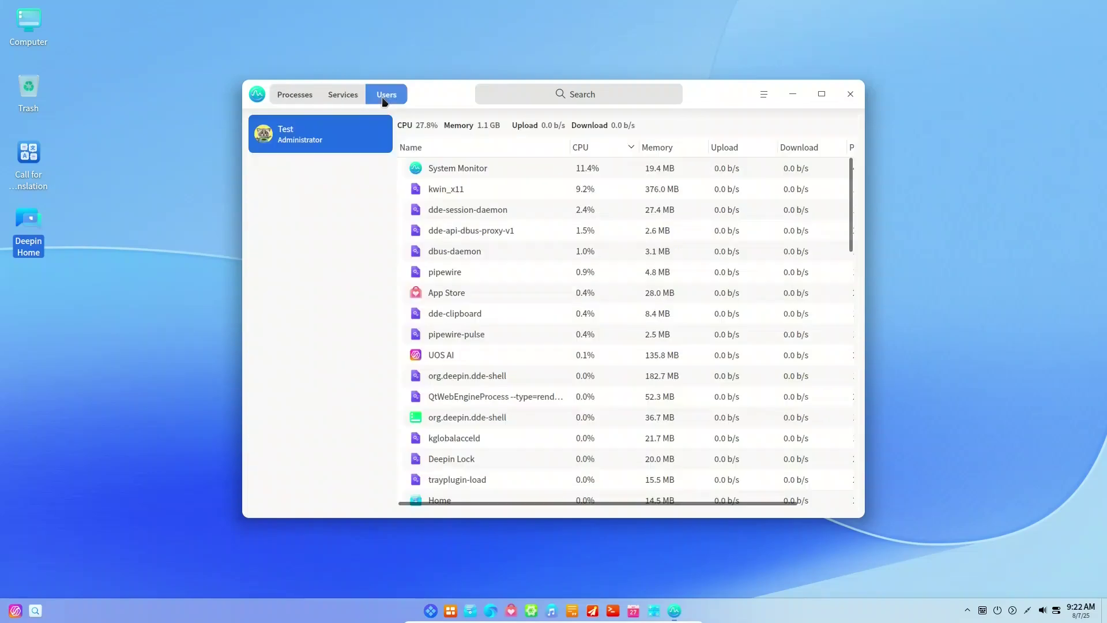
left_click(295, 95)
Step: Close System Monitor, then open Control Center from the launcher and close it again
left_click(851, 93)
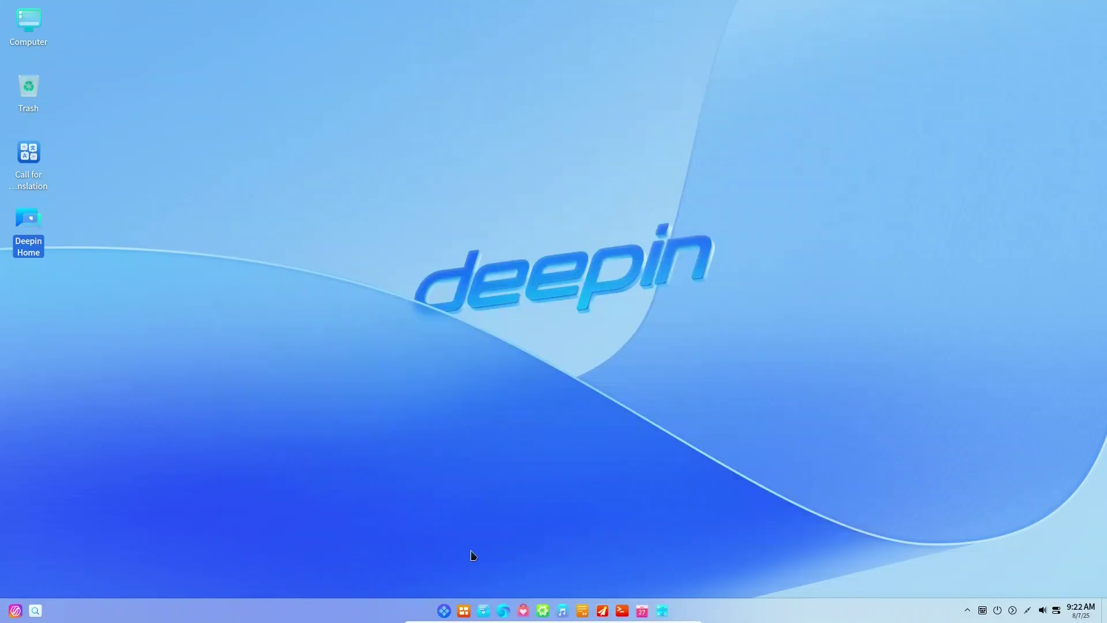
key("super")
left_click(510, 401)
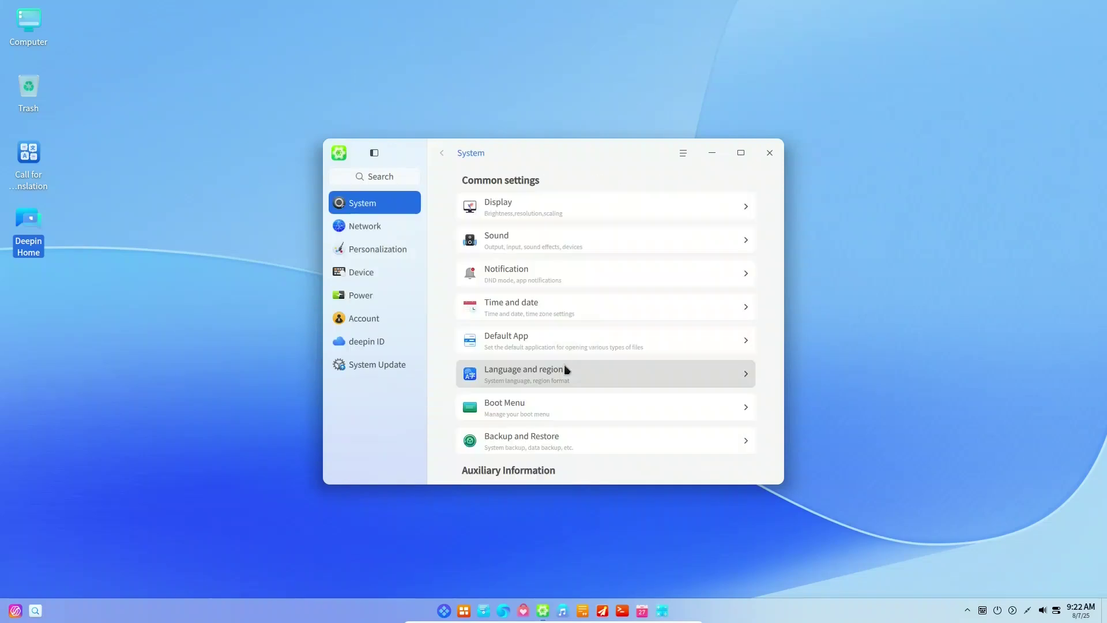
left_click(770, 153)
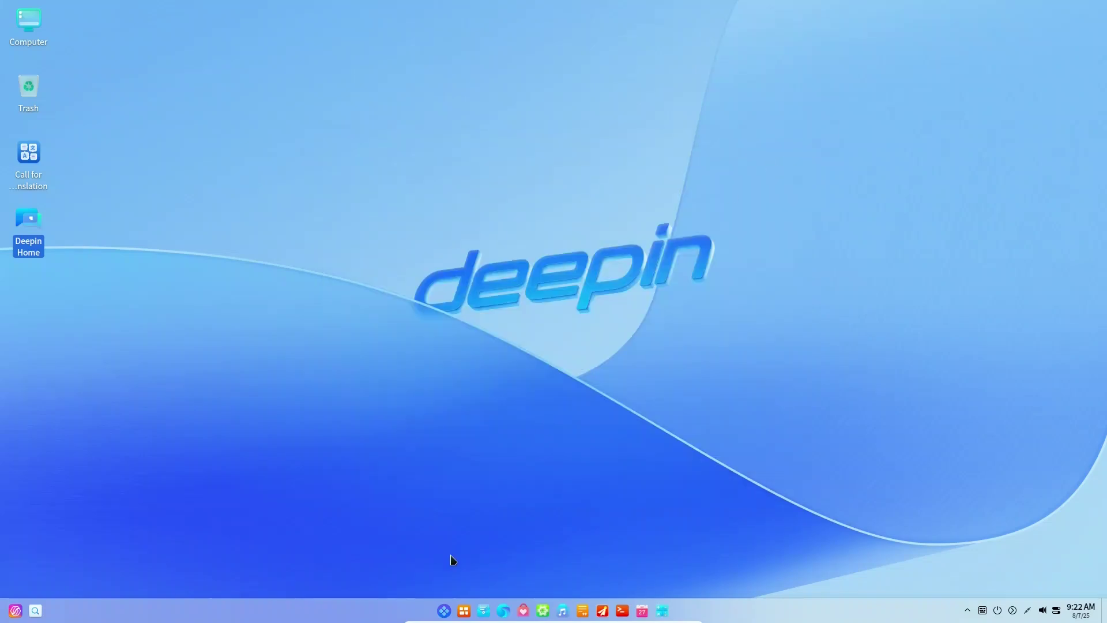
Step: In the launcher, sort the app list by category, then by name
left_click(444, 612)
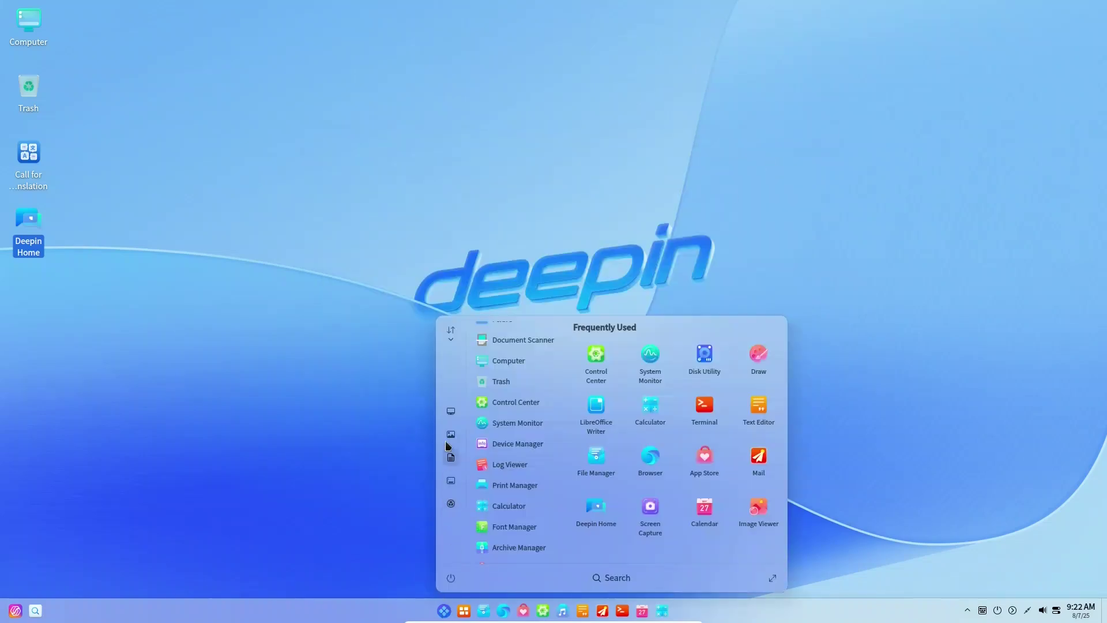
left_click(451, 331)
left_click(499, 355)
scroll(525, 421, "down", 5)
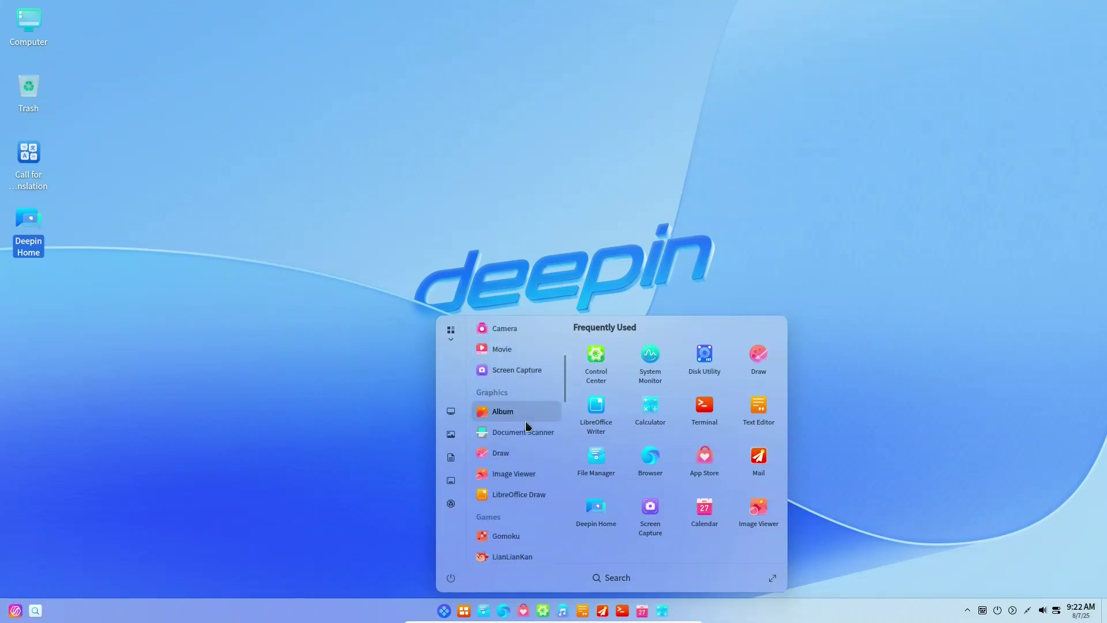
scroll(524, 421, "down", 5)
left_click(451, 330)
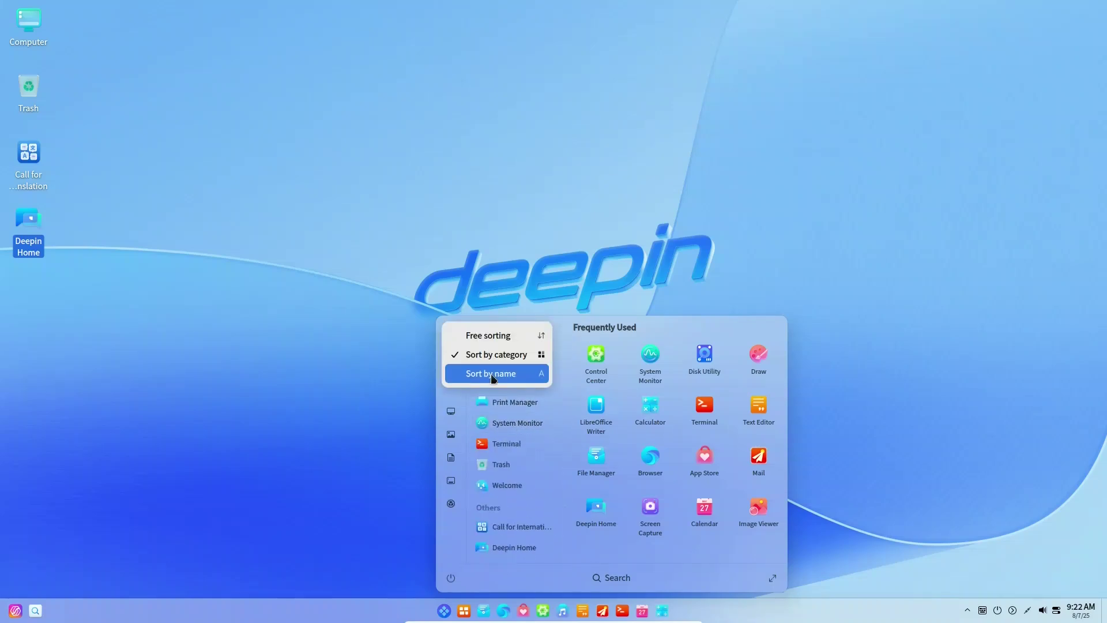
left_click(500, 374)
scroll(525, 410, "up", 10)
Step: Return the app list to free sorting and show the power options screen
left_click(450, 330)
left_click(476, 345)
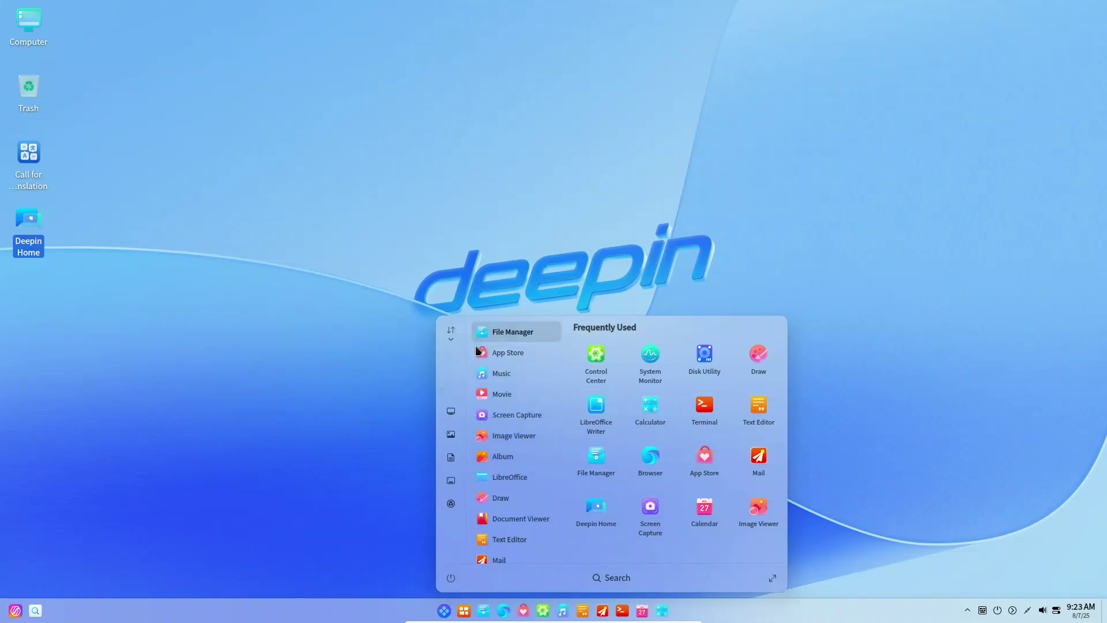
left_click(450, 578)
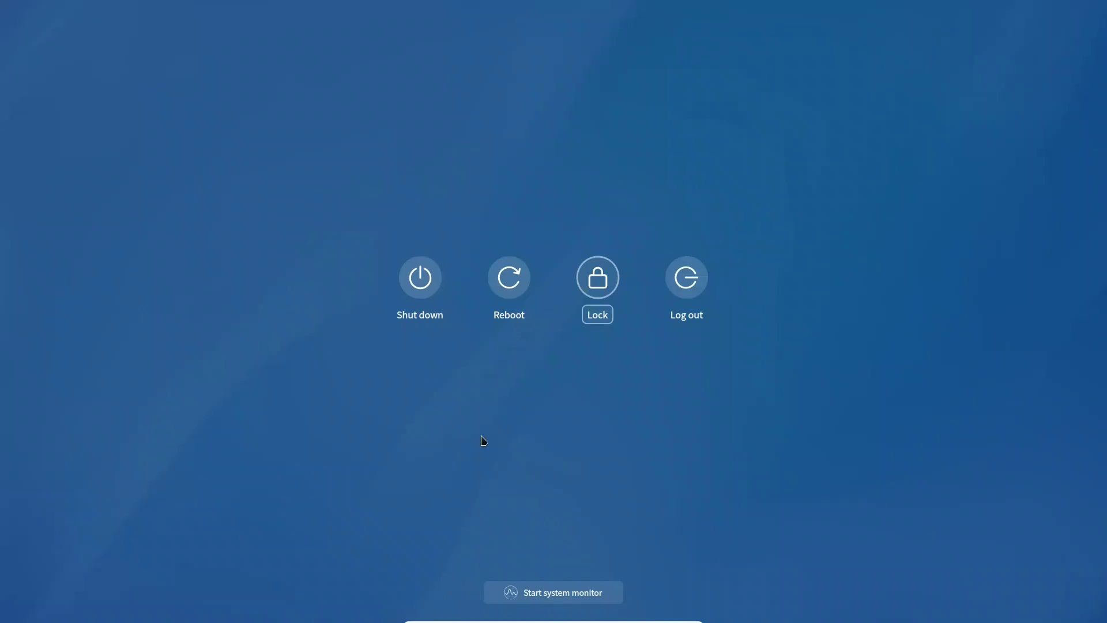